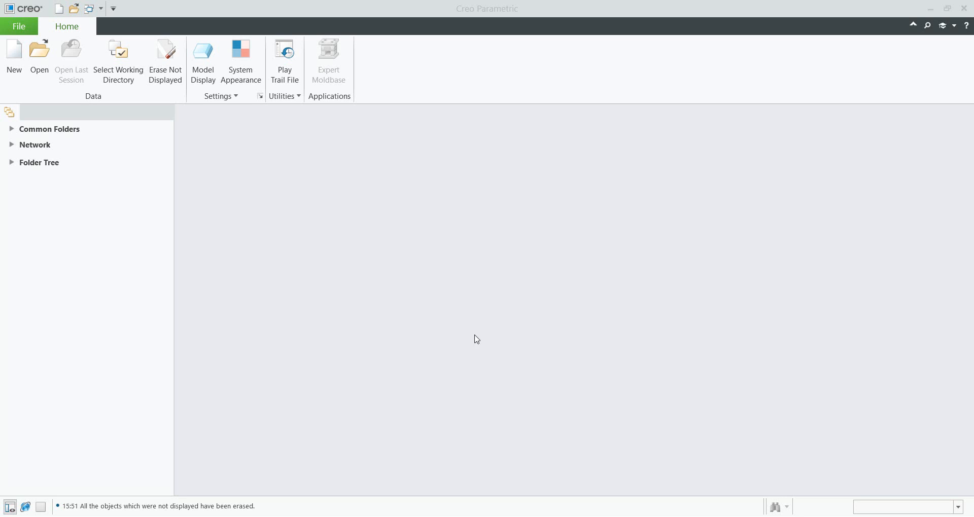
# - Look at the shock-absorber reference photo
pyautogui.click(583, 516)
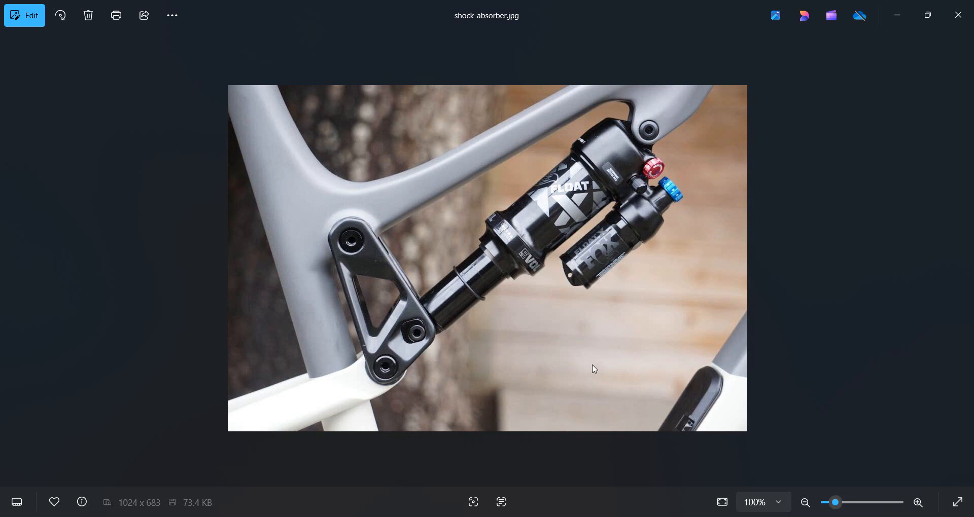
pyautogui.click(898, 19)
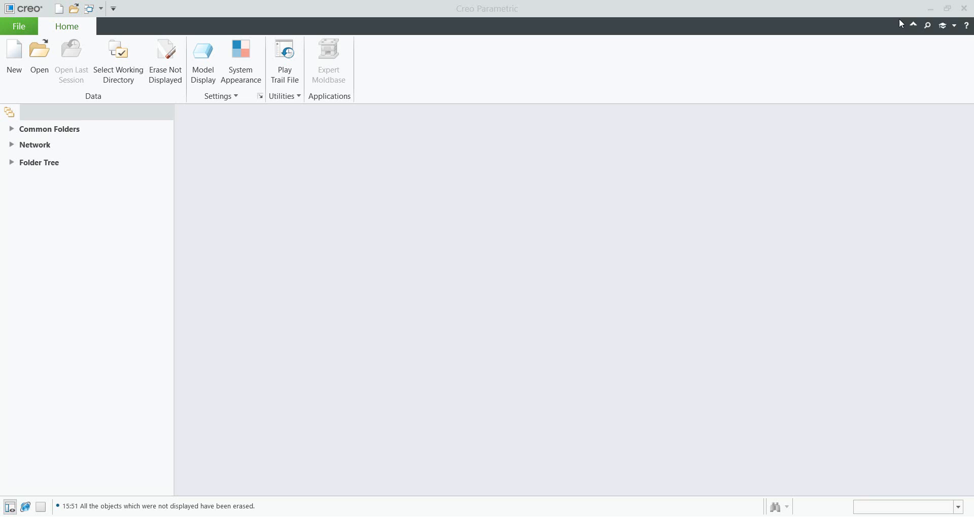
# - Create a new solid part named gen-ds using the default template
pyautogui.click(14, 64)
pyautogui.write('ge')
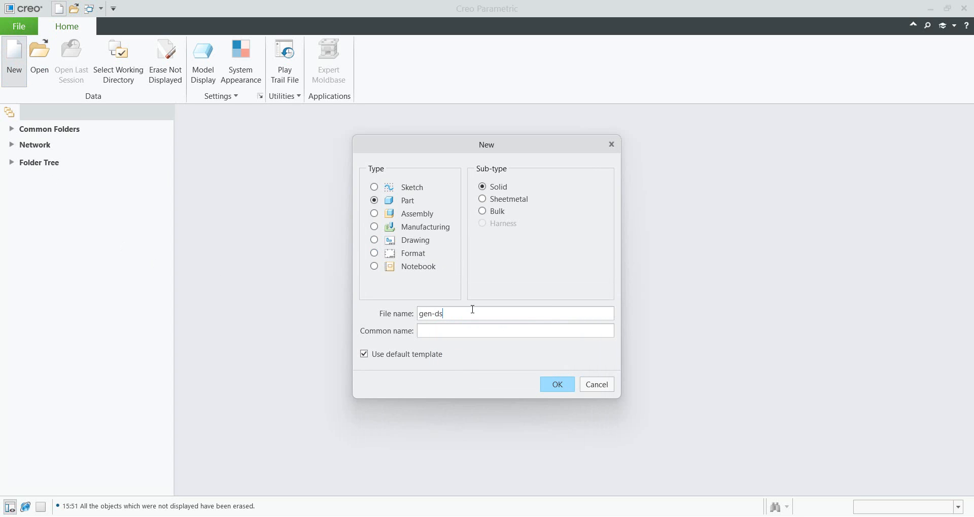
pyautogui.write('n-ds')
pyautogui.press('Return')
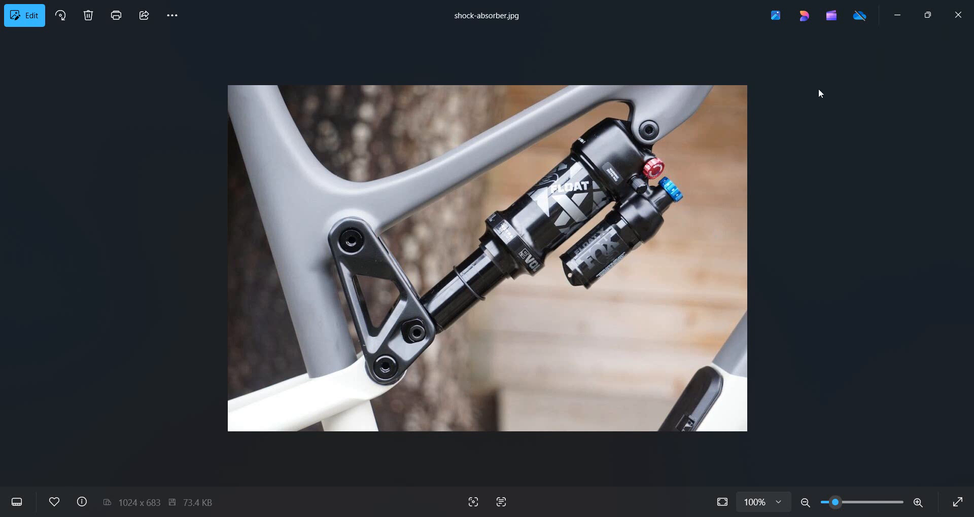
# - Start an extrude on the FRONT plane and sketch a circle on the vertical reference above the horizontal reference
pyautogui.click(897, 15)
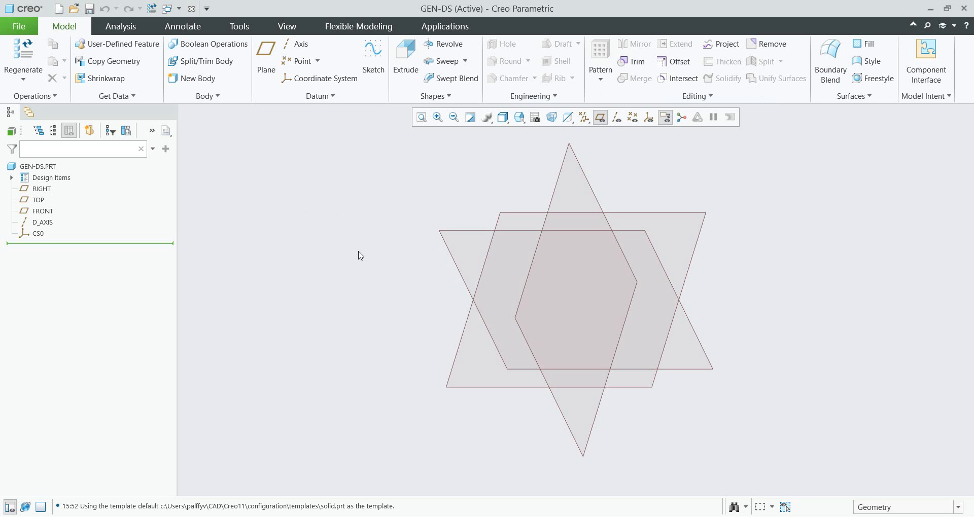
pyautogui.click(405, 53)
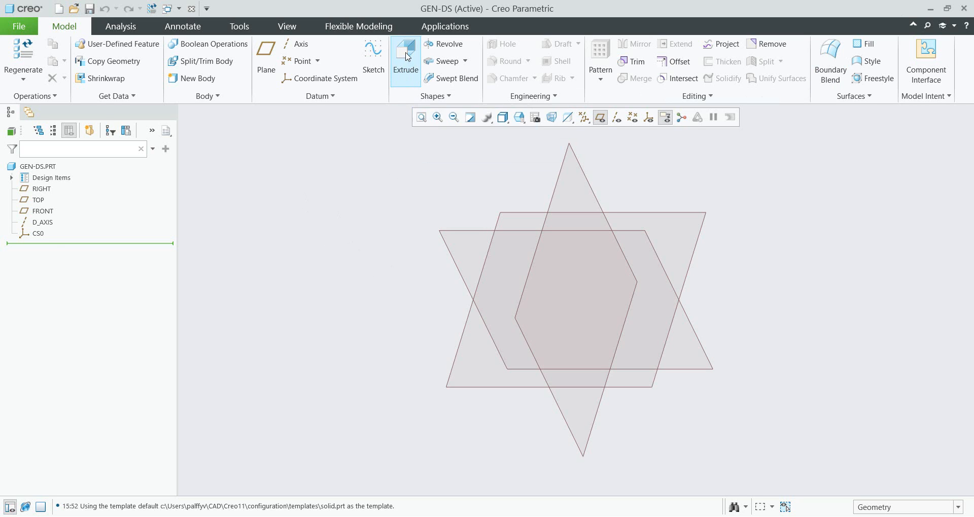
pyautogui.click(476, 230)
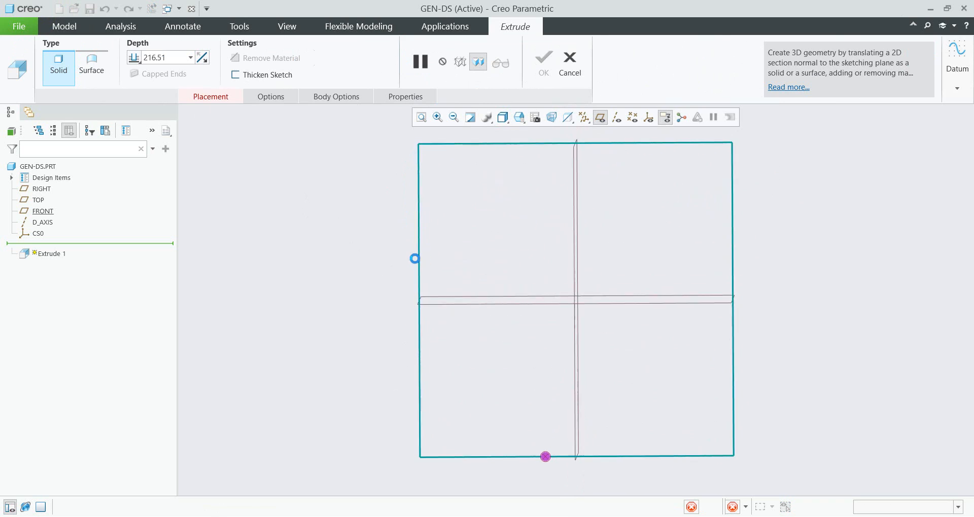
pyautogui.click(320, 79)
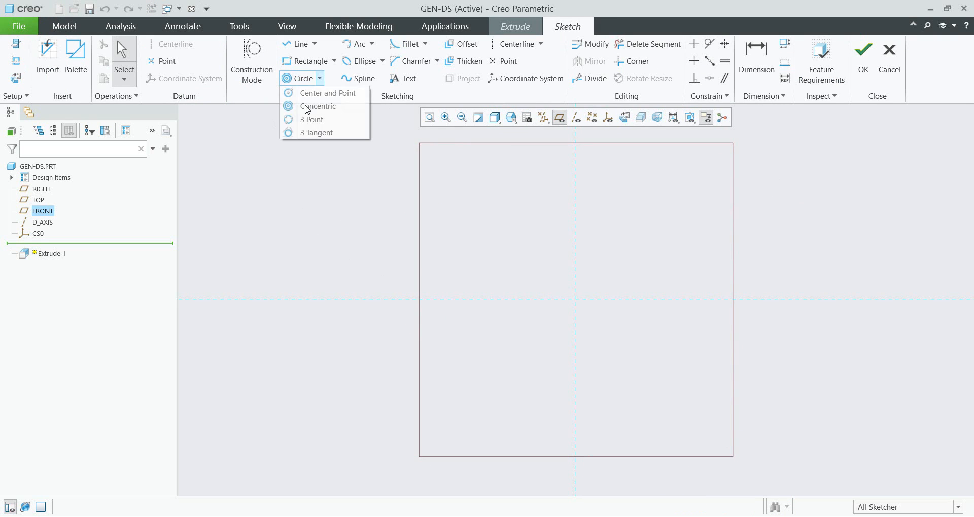
pyautogui.click(304, 93)
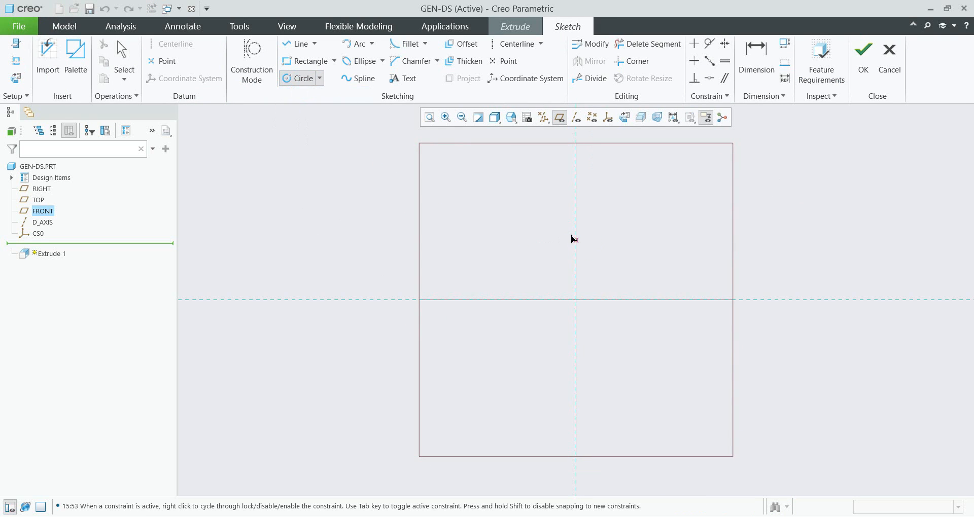
pyautogui.click(575, 240)
pyautogui.click(564, 238)
pyautogui.middleClick(528, 230)
pyautogui.scroll(-2, 547, 246)
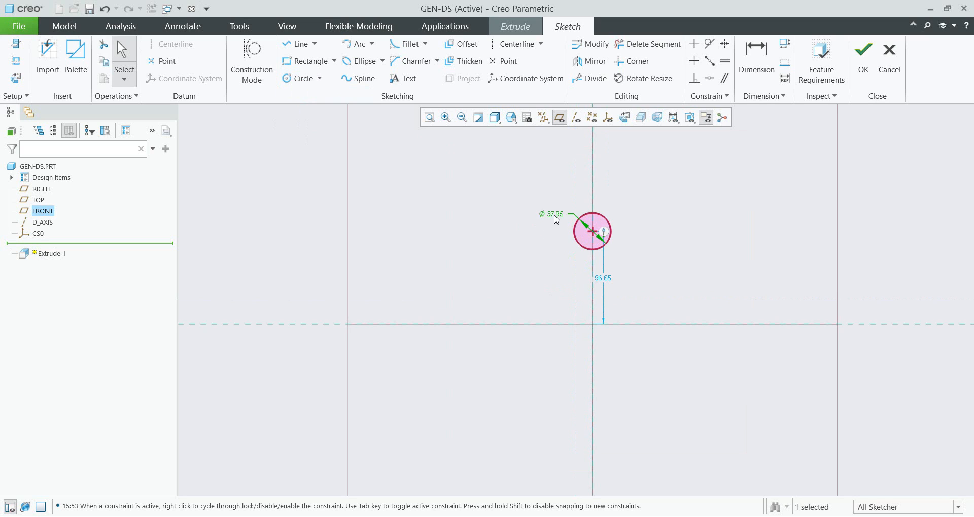
# - Set the circle's diameter to 12 and its distance above the horizontal reference to 40
pyautogui.doubleClick(556, 219)
pyautogui.write('15')
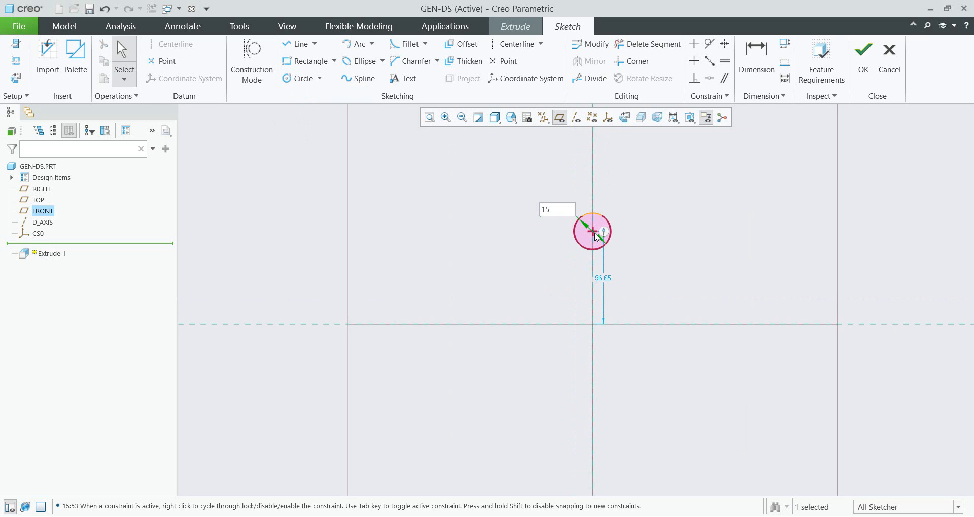
pyautogui.press('BackSpace')
pyautogui.write('2')
pyautogui.press('Return')
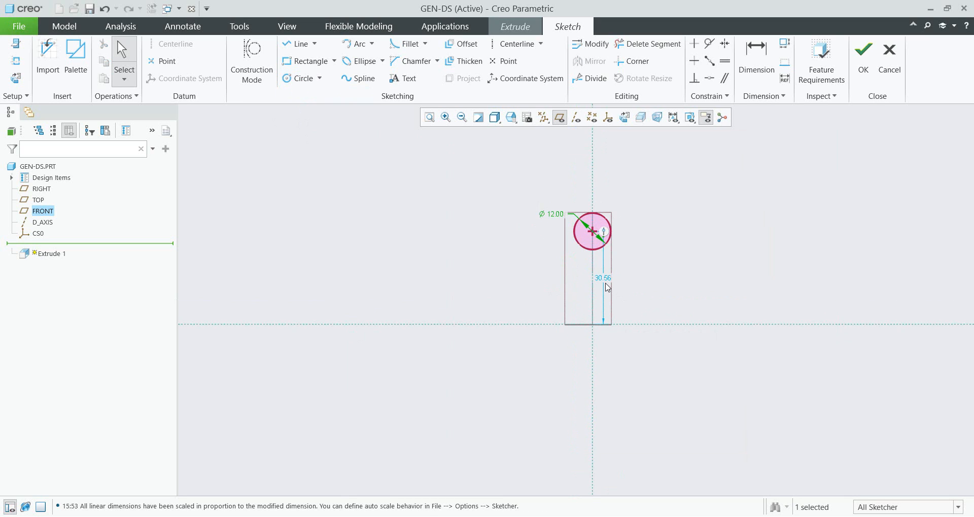
pyautogui.doubleClick(603, 279)
pyautogui.write('40')
pyautogui.press('Return')
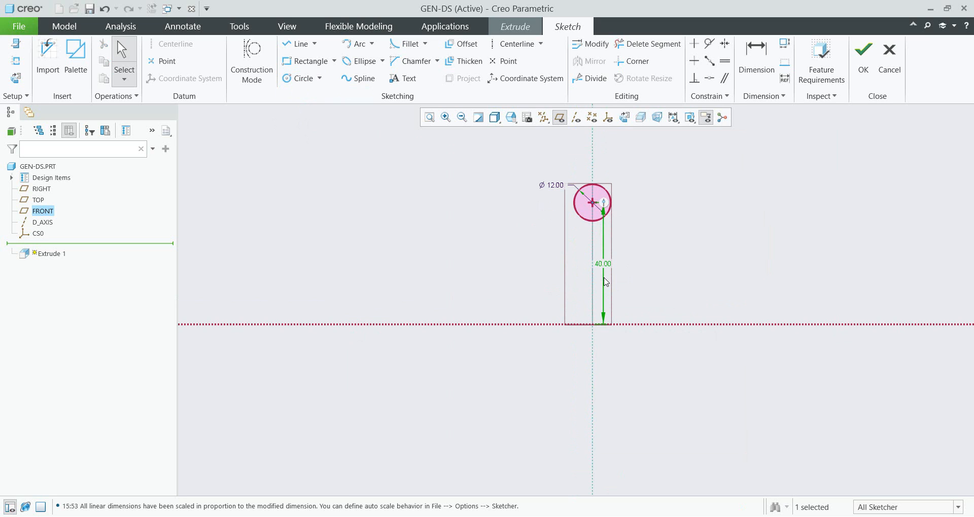
# - Sketch two more equal circles, one below the origin on the vertical reference and one right on the horizontal reference
pyautogui.click(300, 78)
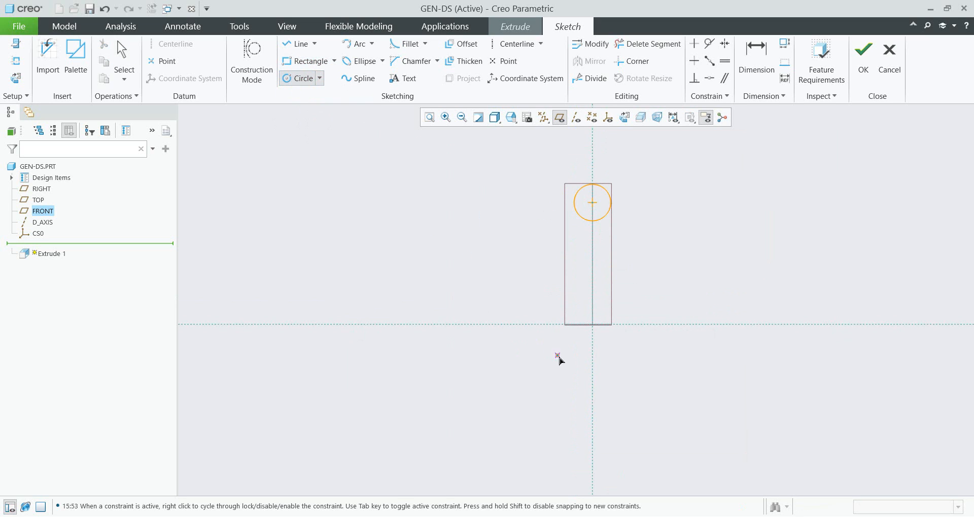
pyautogui.click(592, 382)
pyautogui.click(591, 364)
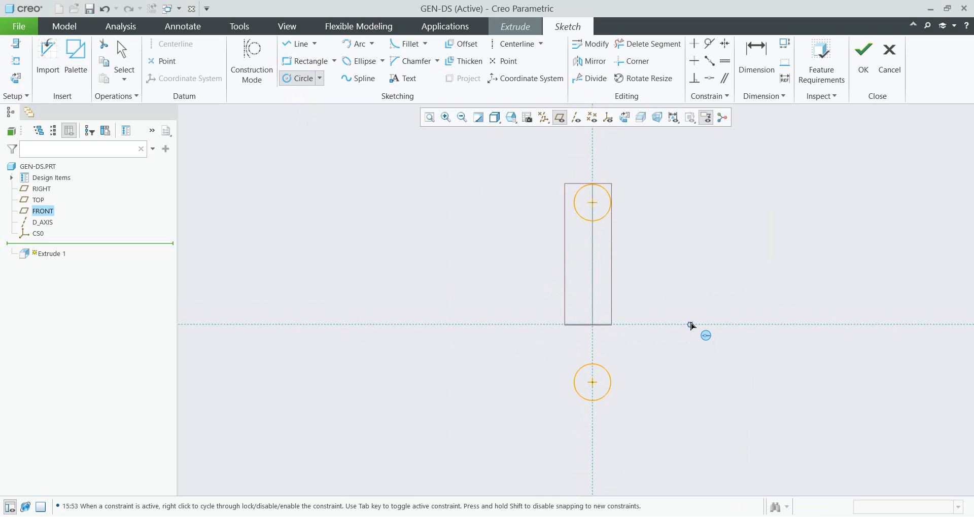
pyautogui.click(716, 324)
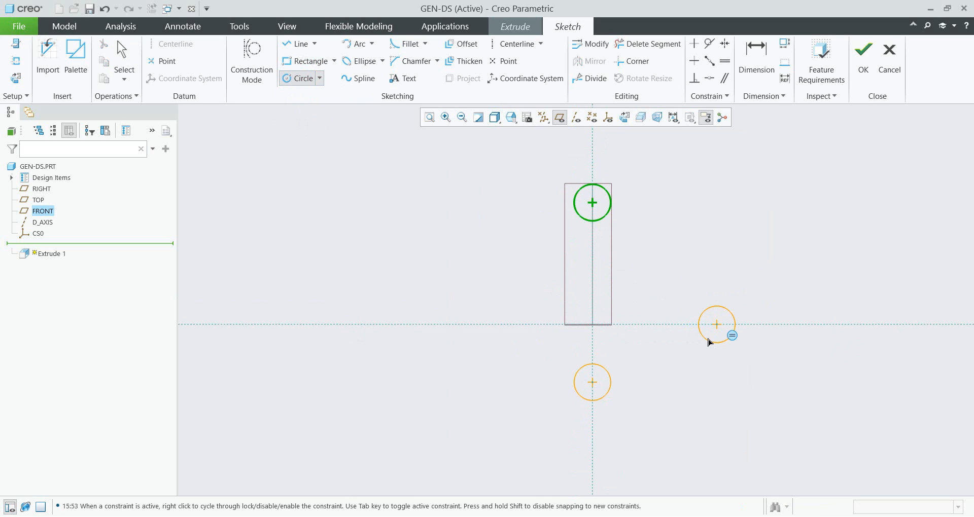
pyautogui.click(709, 342)
pyautogui.middleClick(678, 300)
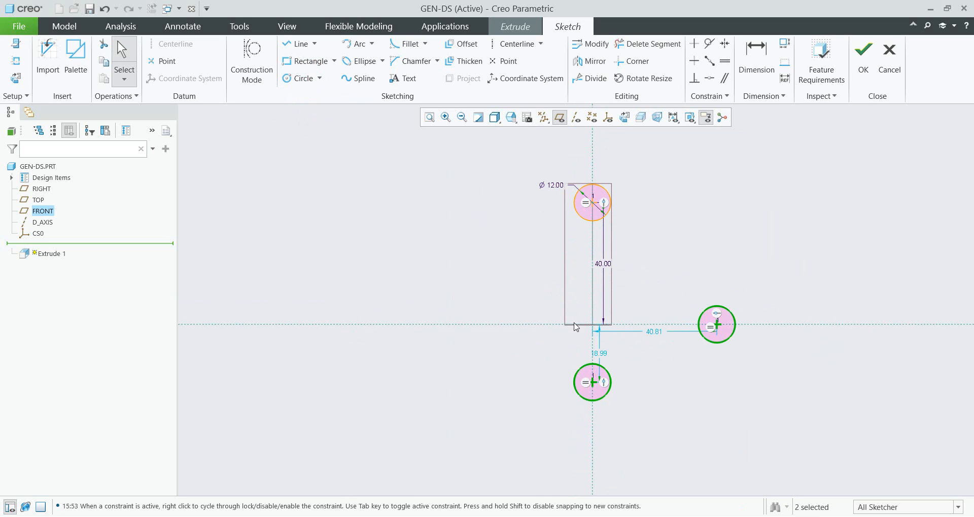
# - Finish the sketch and extrude the circles symmetrically to a depth of about 58.7
pyautogui.click(863, 54)
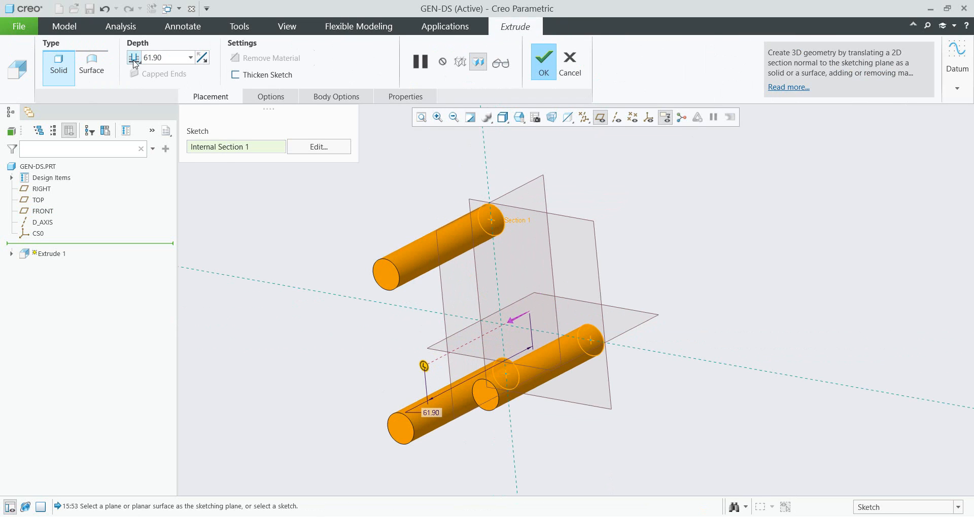
pyautogui.click(135, 57)
pyautogui.click(155, 83)
pyautogui.moveTo(412, 348); pyautogui.dragTo(445, 354, button='middle')
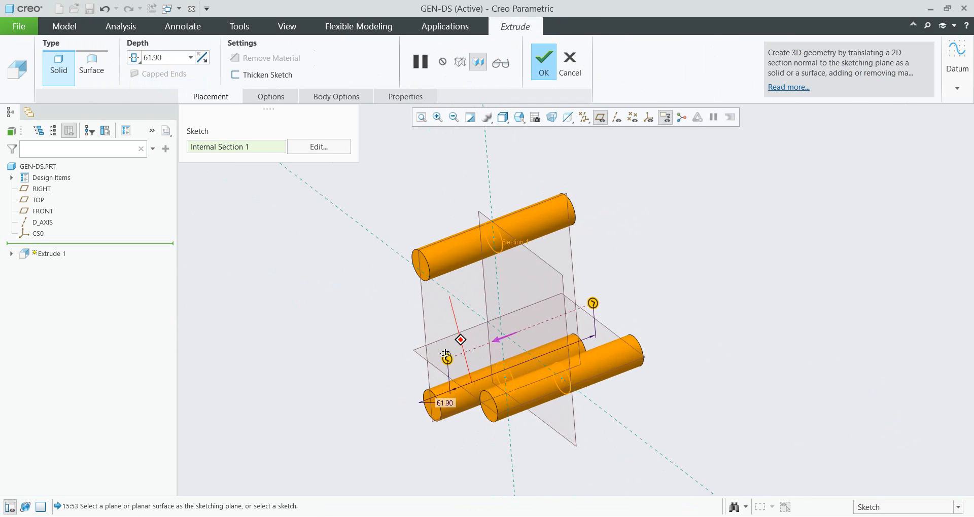
pyautogui.moveTo(445, 354)
pyautogui.mouseDown()
pyautogui.moveTo(470, 347)
pyautogui.moveTo(455, 357)
pyautogui.mouseUp()
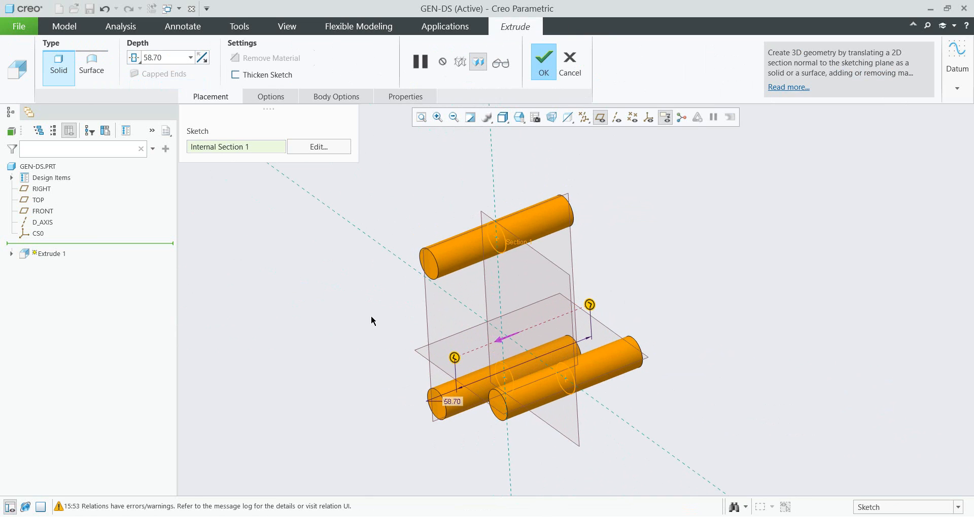
pyautogui.middleClick(361, 300)
pyautogui.moveTo(369, 291); pyautogui.dragTo(406, 294, button='middle')
# - Rename the part's body from Body 1 to PINS
pyautogui.click(12, 178)
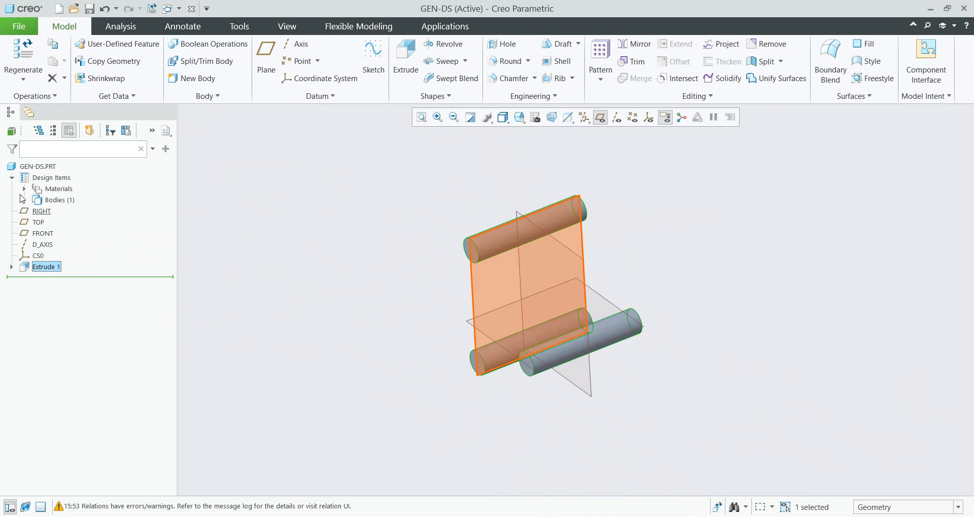
pyautogui.click(25, 200)
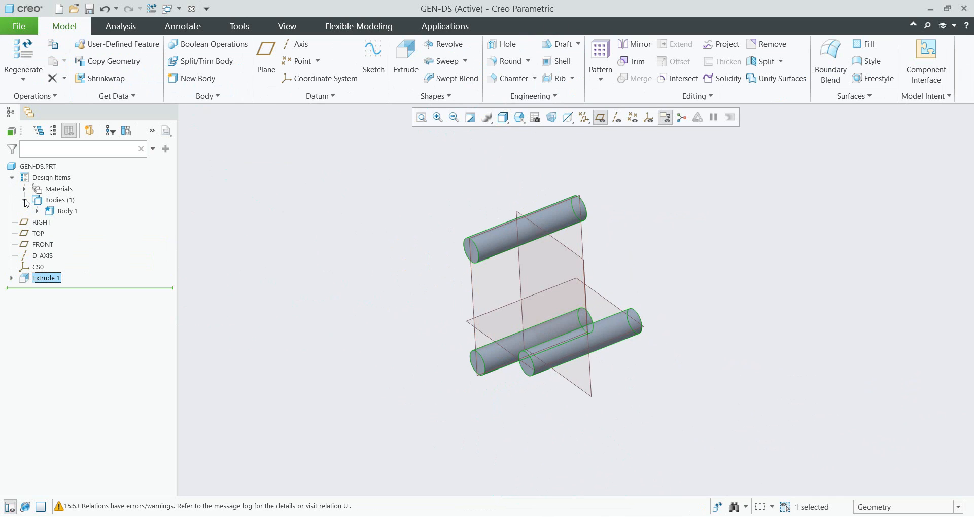
pyautogui.click(68, 212)
pyautogui.click(70, 212)
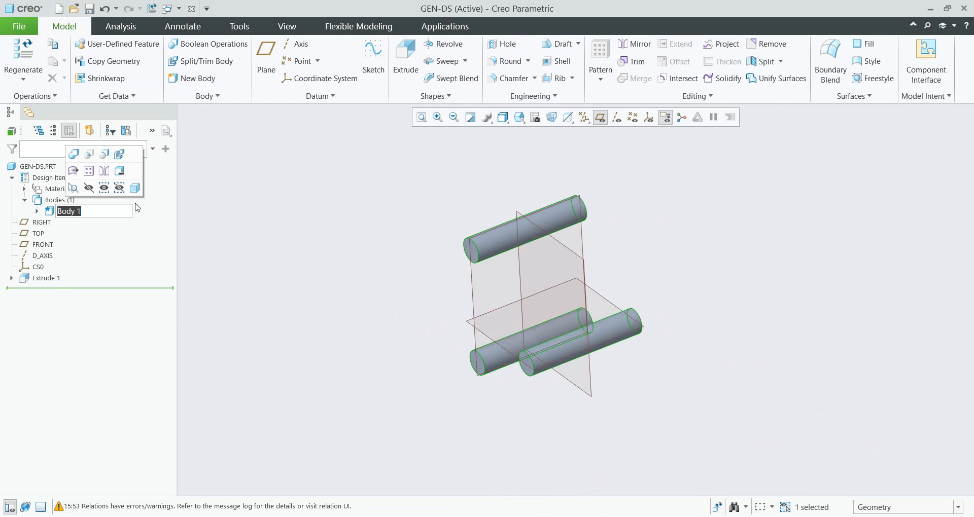
pyautogui.write('pins')
pyautogui.press('Return')
pyautogui.click(321, 304)
pyautogui.moveTo(321, 308)
pyautogui.mouseDown(button='middle')
pyautogui.moveTo(329, 284)
pyautogui.moveTo(335, 295)
pyautogui.moveTo(337, 287)
pyautogui.moveTo(312, 304)
pyautogui.mouseUp(button='middle')
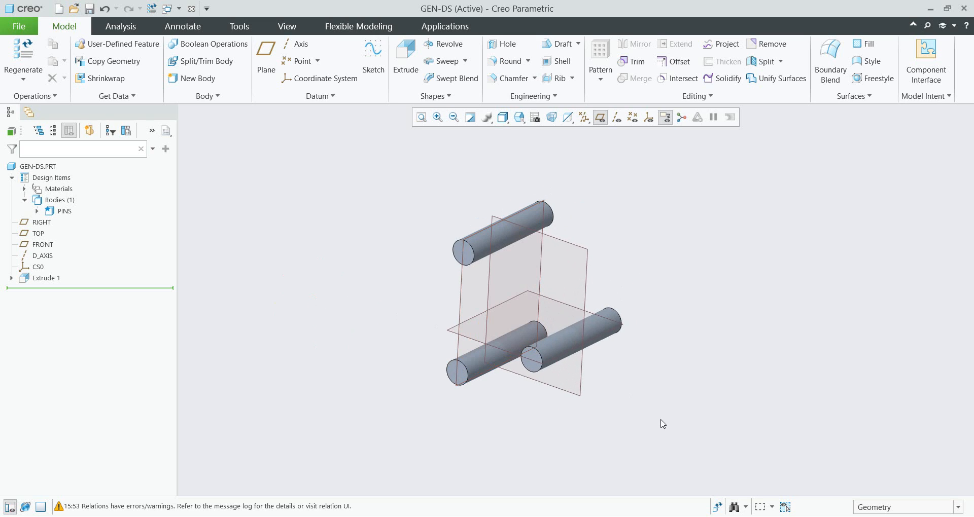
# - Check the shock-absorber reference photo again
pyautogui.click(584, 516)
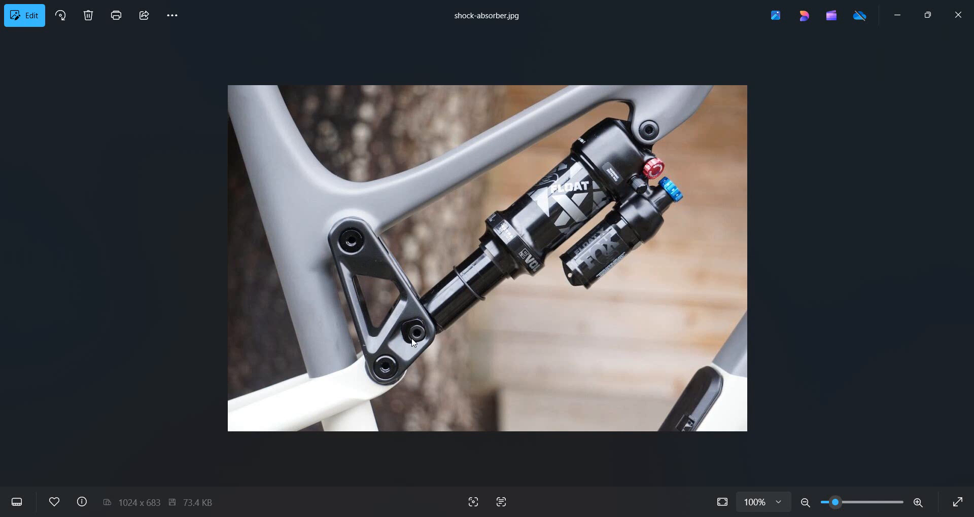
pyautogui.click(891, 28)
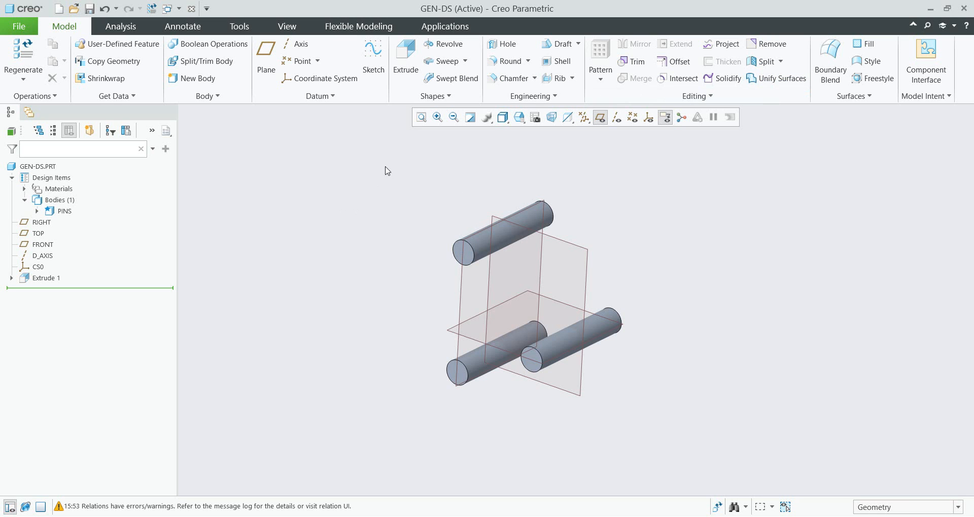
# - Start a new extrude on the FRONT plane and sketch a circle about 20 in diameter concentric with the top pin
pyautogui.click(407, 60)
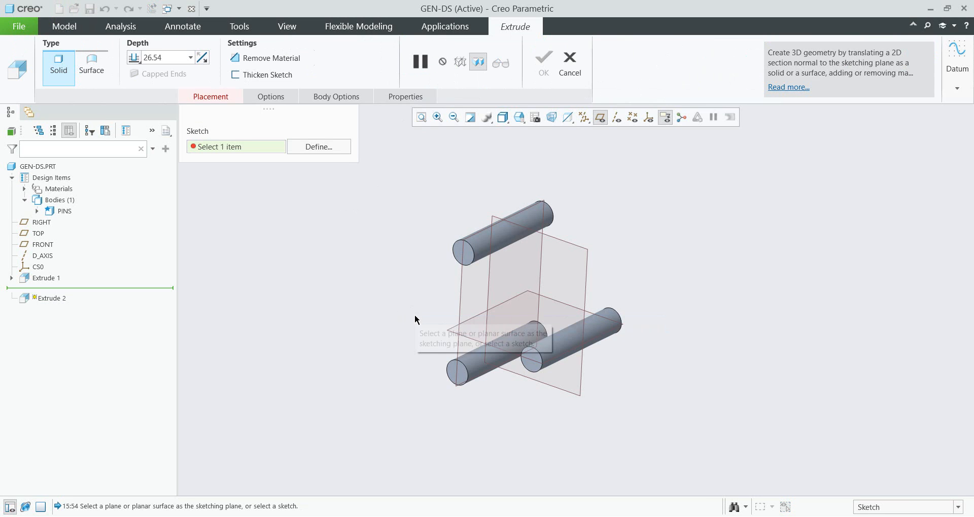
pyautogui.click(458, 250)
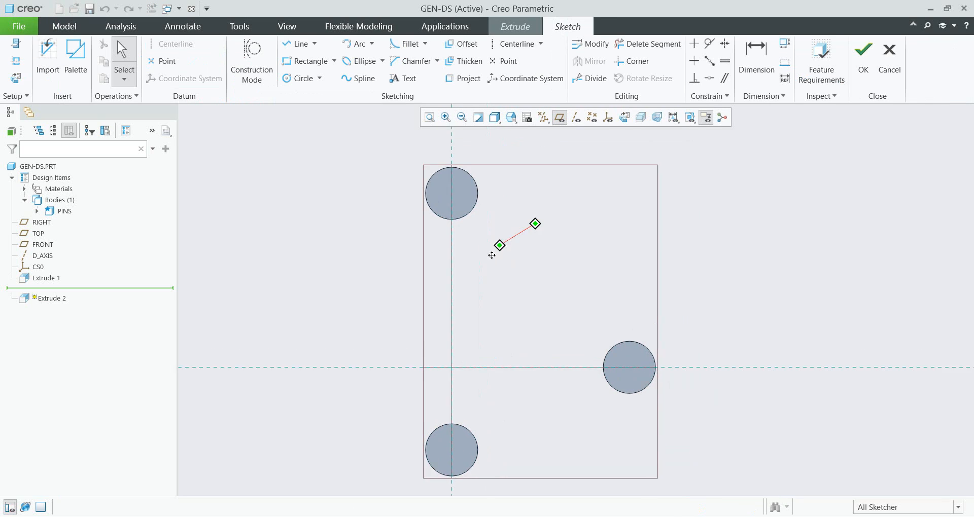
pyautogui.moveTo(492, 255)
pyautogui.keyDown('shift'); pyautogui.mouseDown(button='middle')
pyautogui.moveTo(451, 295)
pyautogui.moveTo(448, 281)
pyautogui.mouseUp(button='middle'); pyautogui.keyUp('shift')
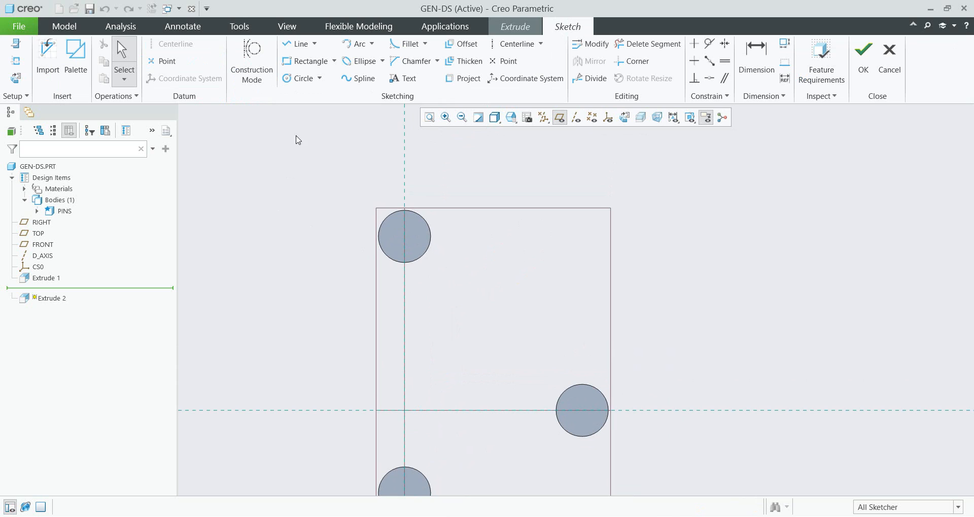
pyautogui.click(319, 78)
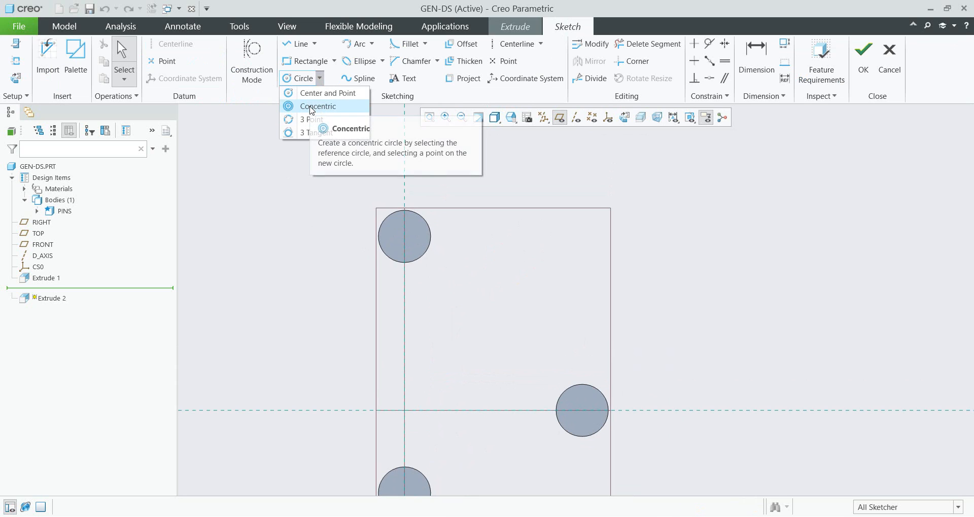
pyautogui.click(311, 107)
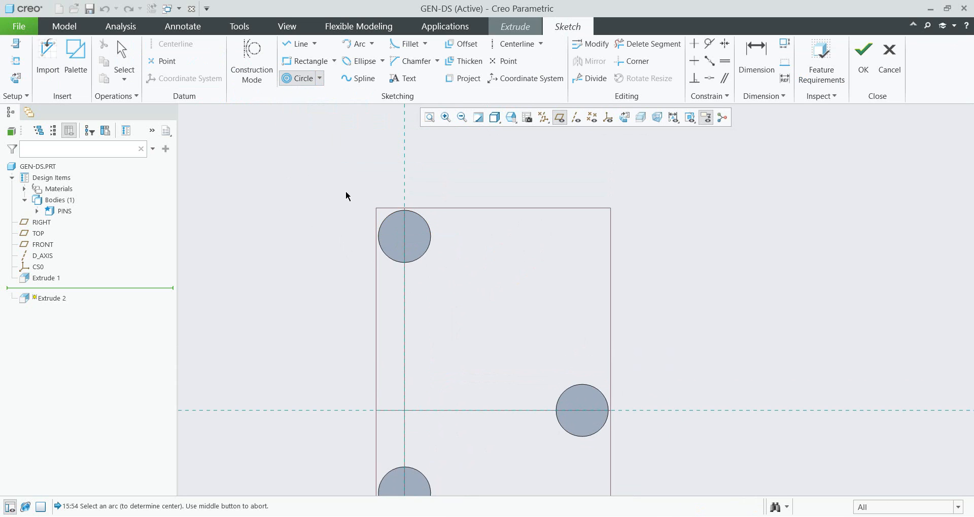
pyautogui.click(392, 220)
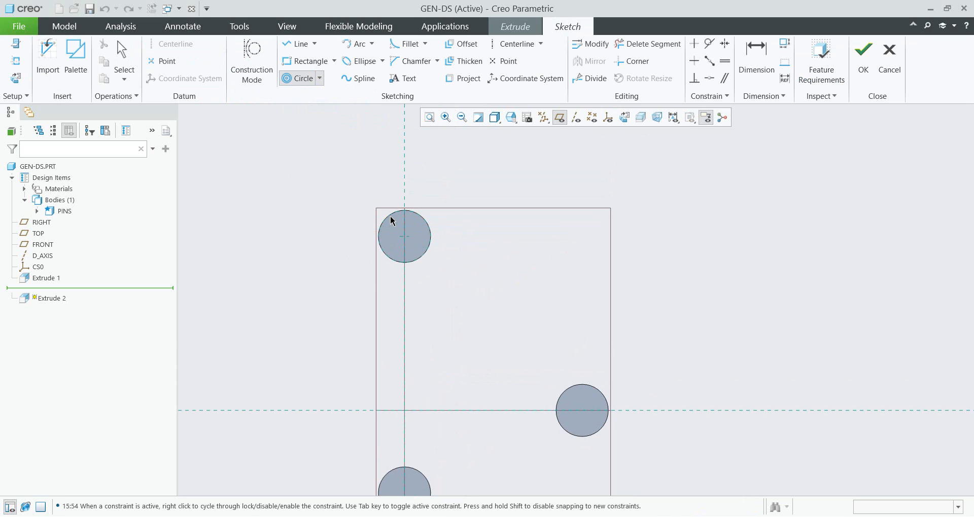
pyautogui.click(367, 211)
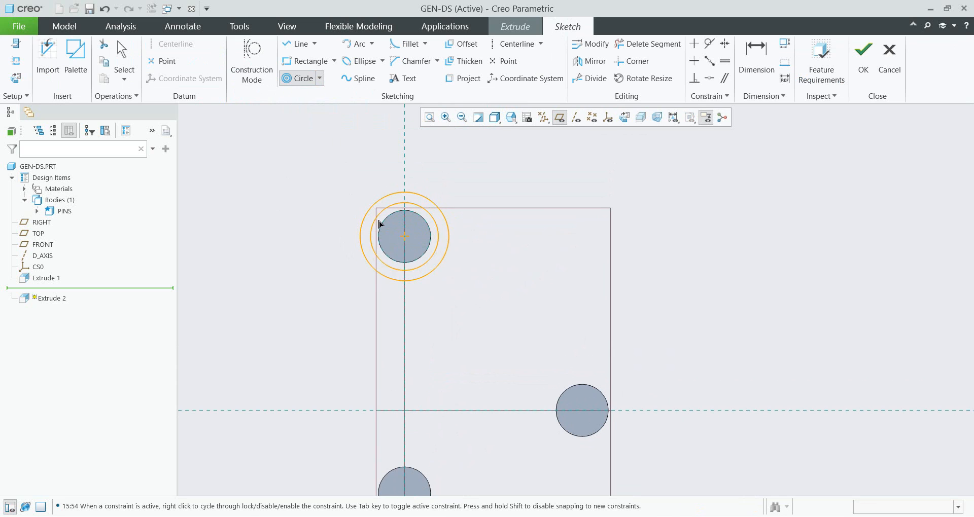
pyautogui.click(384, 221)
pyautogui.middleClick(316, 269)
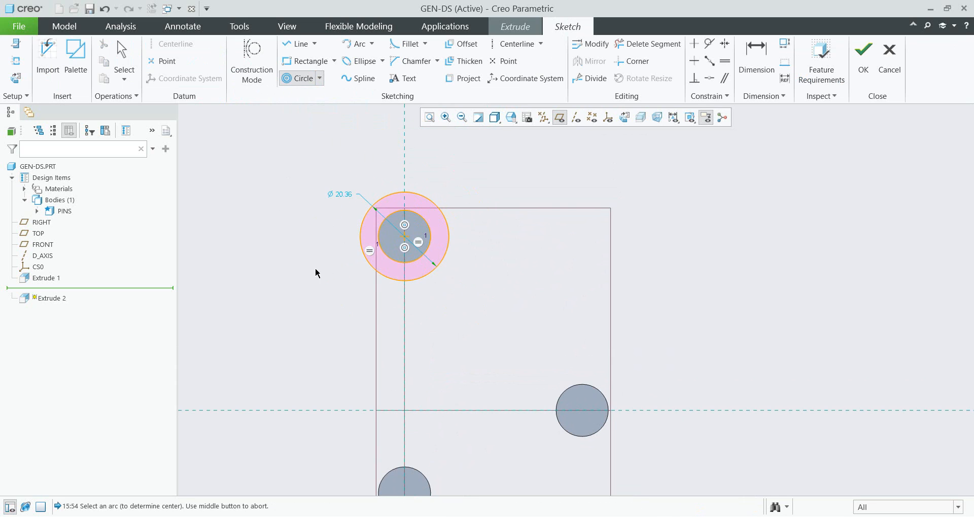
pyautogui.middleClick(289, 241)
# - Set the top circle's diameter to 20
pyautogui.doubleClick(340, 195)
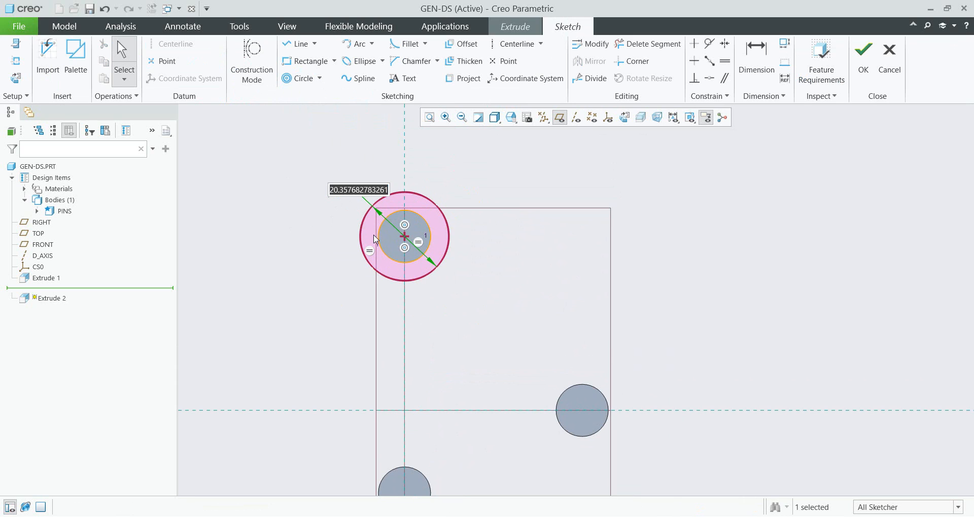
pyautogui.write('20')
pyautogui.press('Return')
pyautogui.scroll(-5, 366, 234)
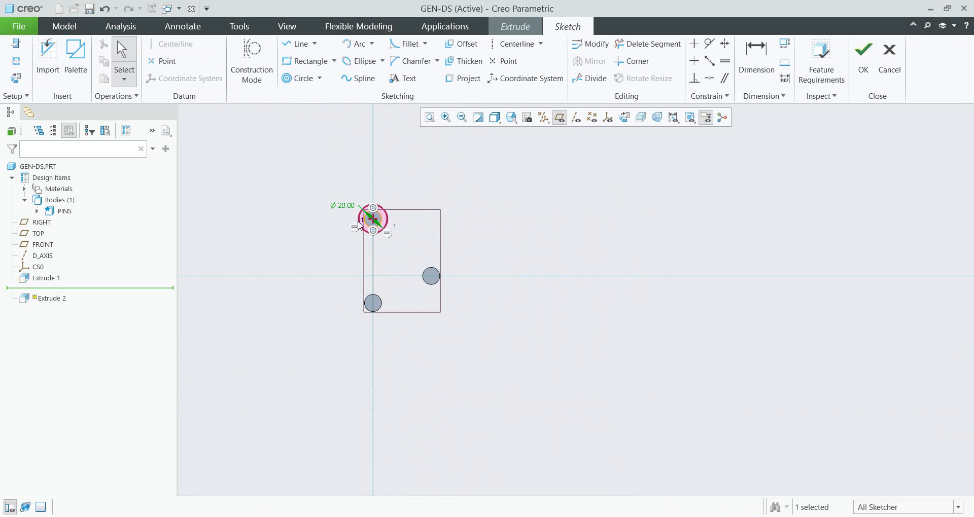
pyautogui.scroll(3, 357, 311)
pyautogui.scroll(-2, 385, 319)
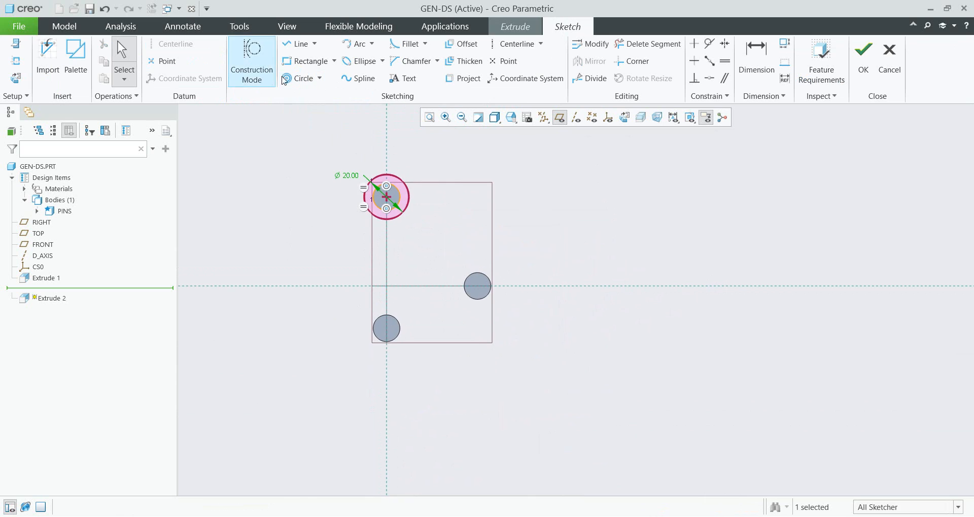
# - Sketch circles concentric with the bottom and right pins, equal in size to the top circle
pyautogui.click(299, 78)
pyautogui.click(376, 322)
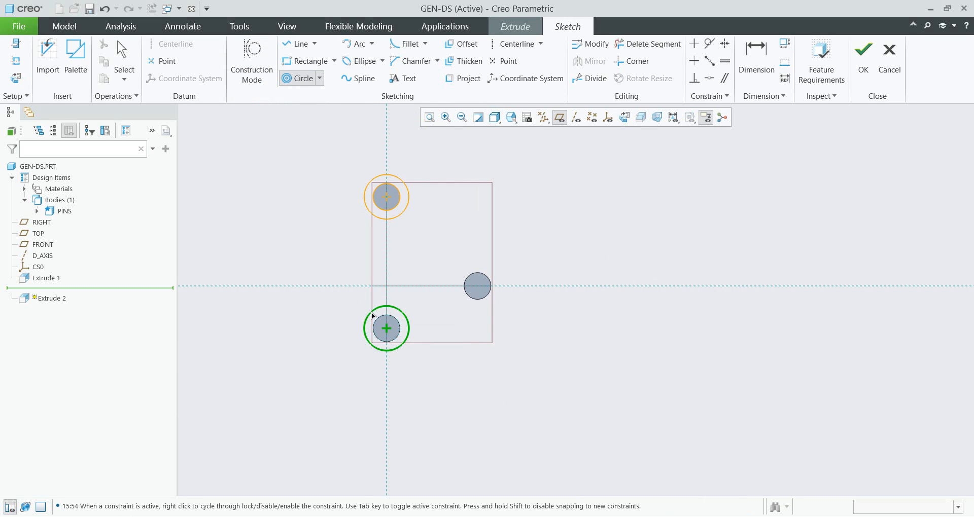
pyautogui.scroll(3, 378, 323)
pyautogui.click(384, 323)
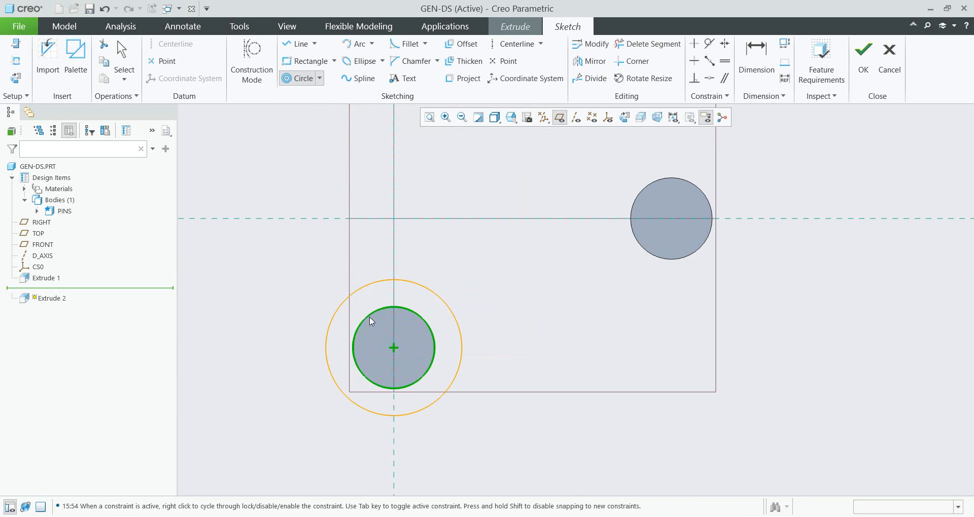
pyautogui.click(632, 208)
pyautogui.click(611, 199)
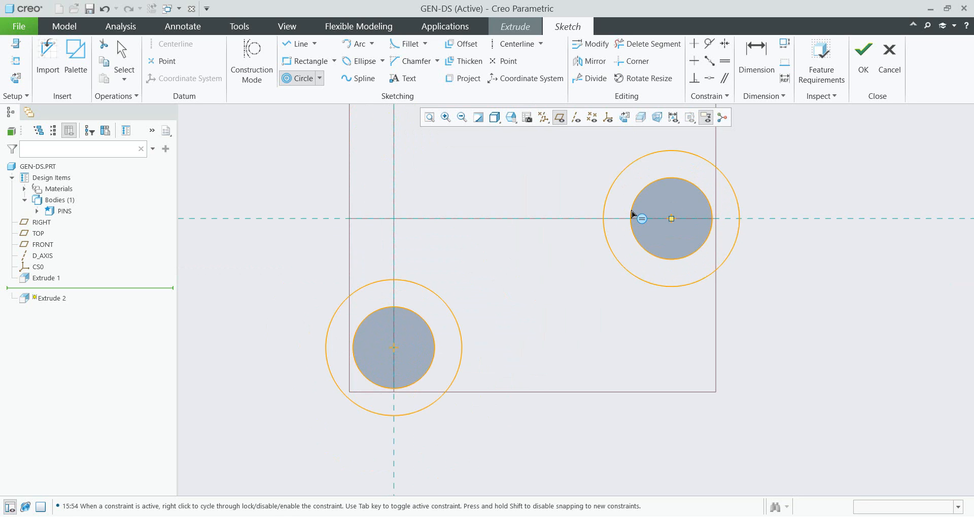
pyautogui.click(631, 211)
pyautogui.middleClick(578, 202)
pyautogui.middleClick(578, 203)
pyautogui.click(532, 345)
pyautogui.scroll(5, 531, 345)
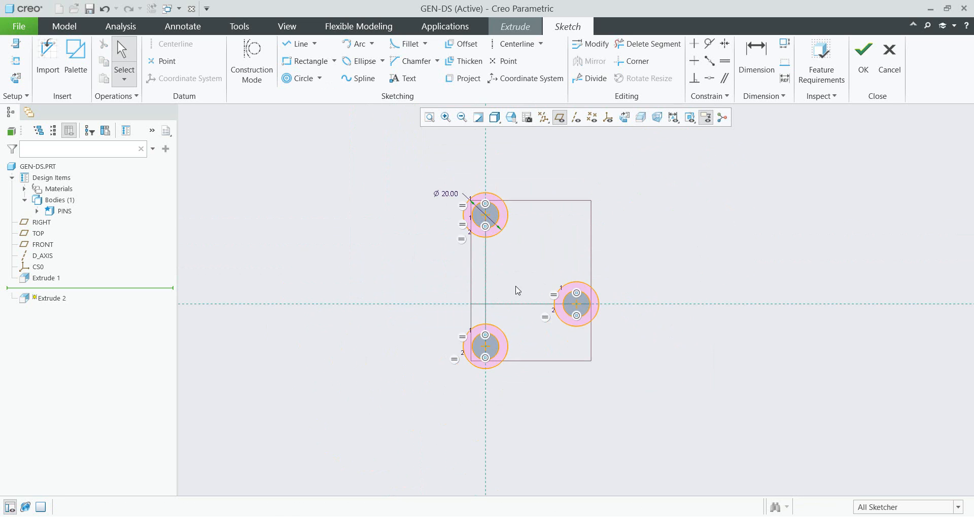
# - Set the equal circles' diameter to 18
pyautogui.scroll(-4, 495, 213)
pyautogui.keyDown('shift'); pyautogui.moveTo(484, 217); pyautogui.dragTo(469, 242, button='middle'); pyautogui.keyUp('shift')
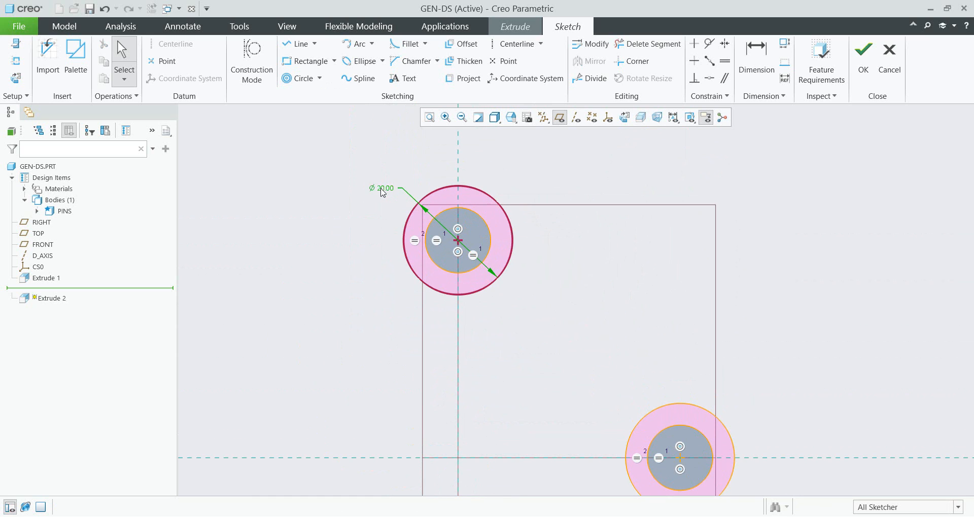
pyautogui.doubleClick(382, 189)
pyautogui.write('18')
pyautogui.press('Return')
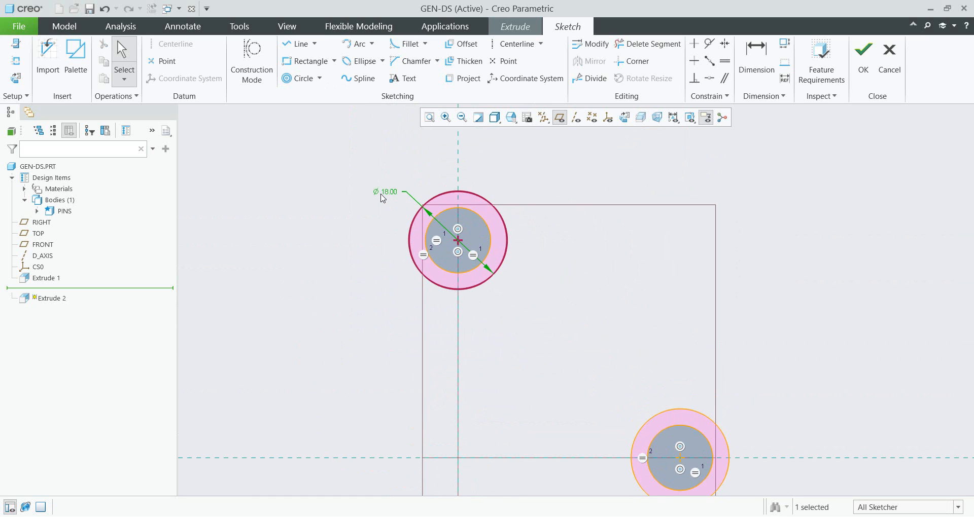
# - Finish the sketch and set the extrusion depth of the collars to 8
pyautogui.scroll(4, 467, 305)
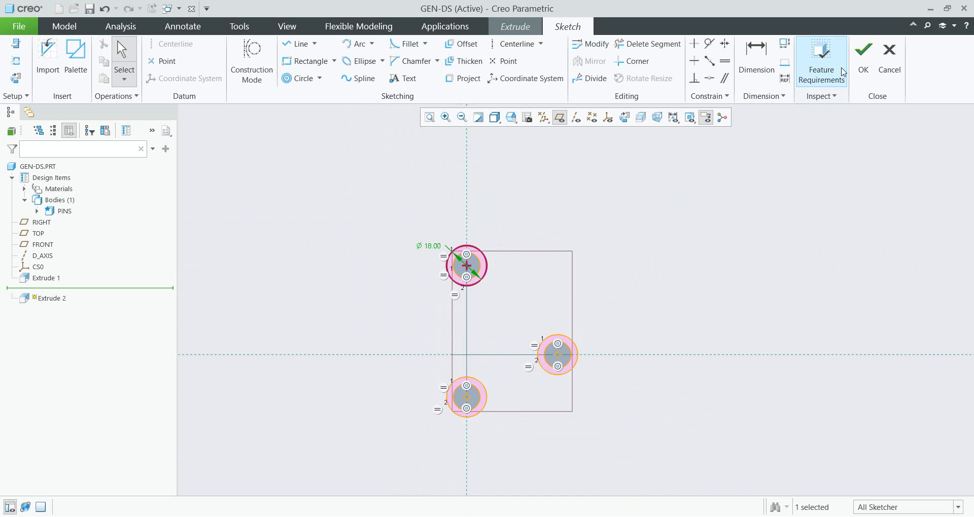
pyautogui.click(863, 63)
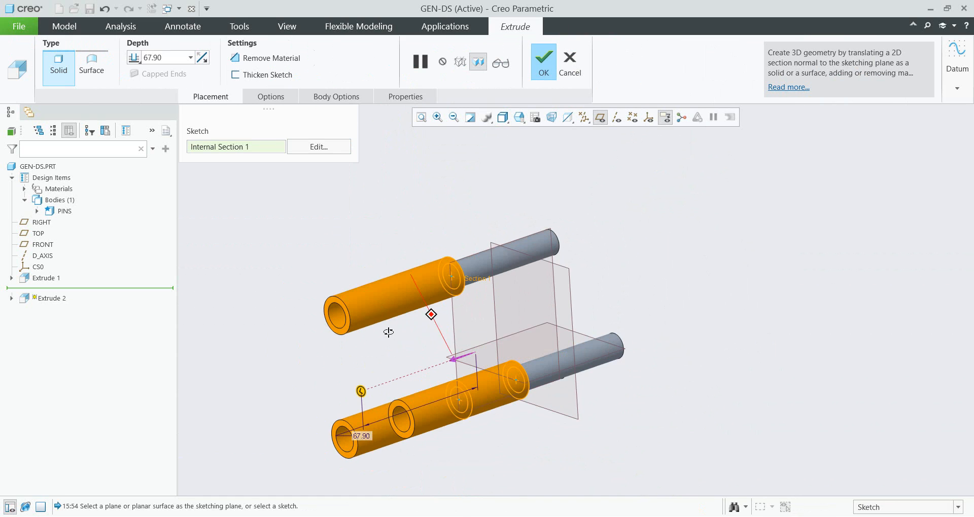
pyautogui.moveTo(360, 391); pyautogui.dragTo(519, 337)
pyautogui.moveTo(488, 329)
pyautogui.mouseDown(button='middle')
pyautogui.moveTo(498, 269)
pyautogui.moveTo(510, 278)
pyautogui.moveTo(469, 244)
pyautogui.mouseUp(button='middle')
pyautogui.scroll(-4, 469, 244)
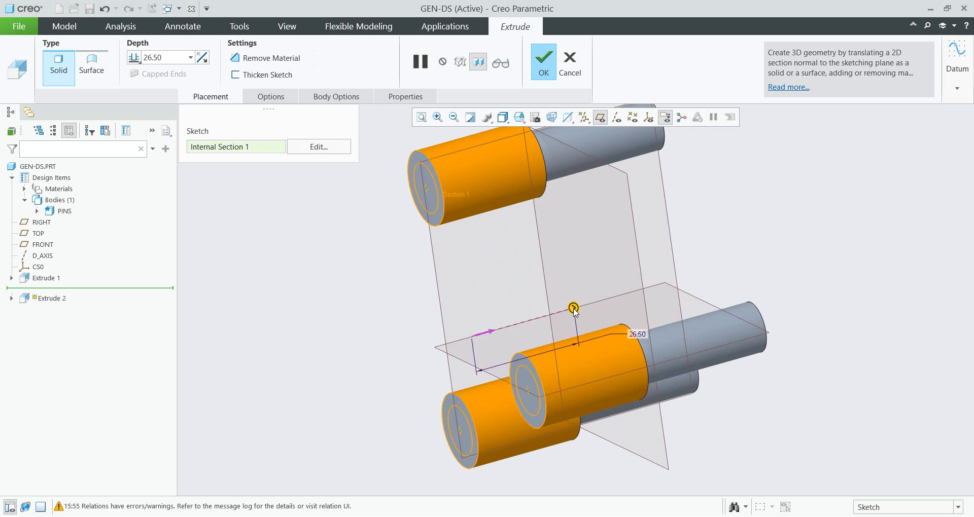
pyautogui.moveTo(571, 306); pyautogui.dragTo(497, 324)
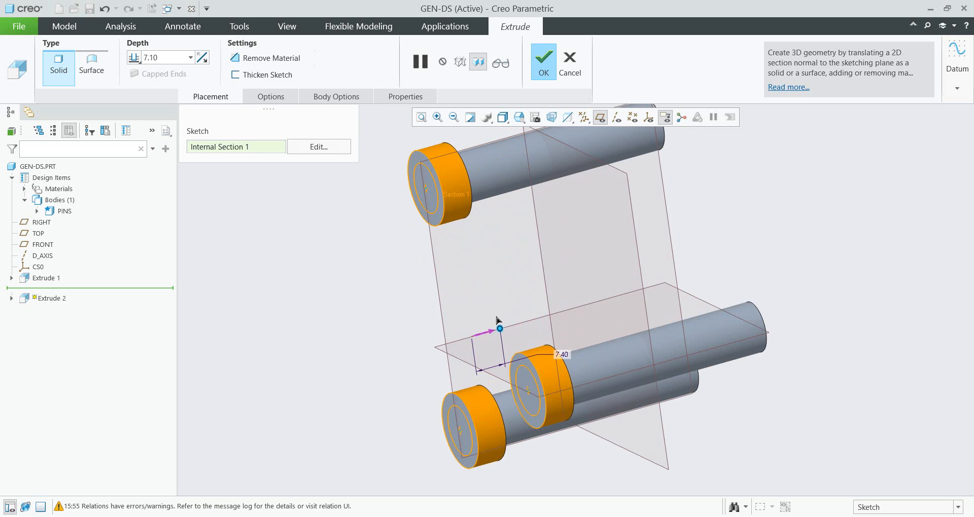
pyautogui.doubleClick(567, 356)
pyautogui.write('8')
pyautogui.press('Return')
pyautogui.scroll(4, 417, 352)
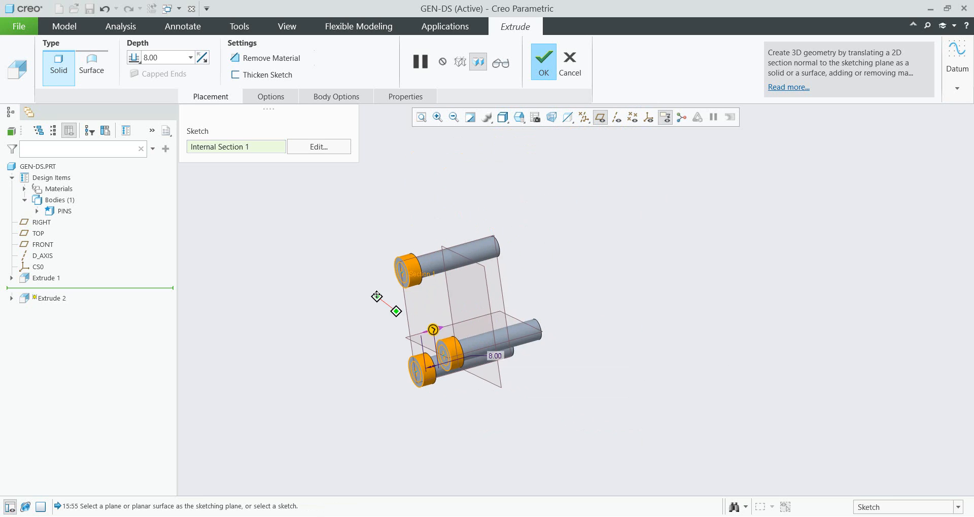
# - Make the extrusion create a new body and complete the feature
pyautogui.click(340, 97)
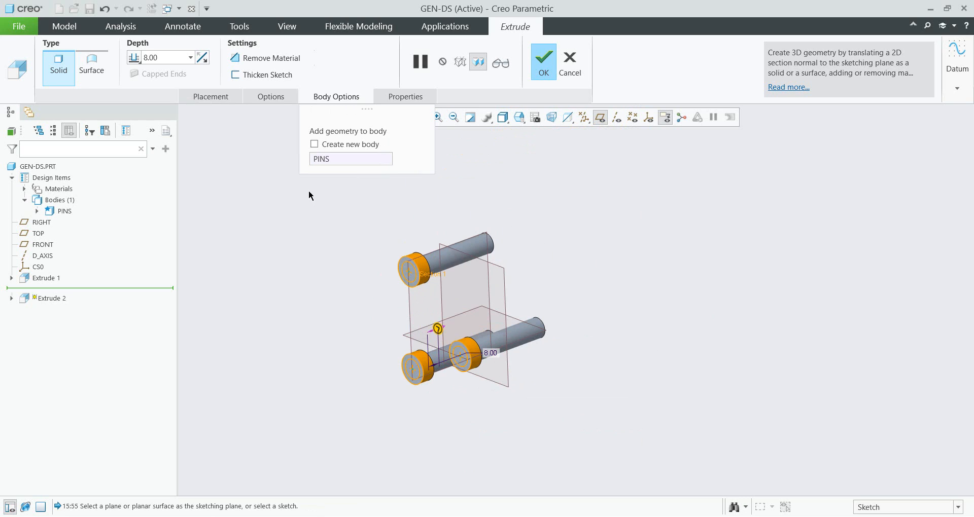
pyautogui.click(314, 144)
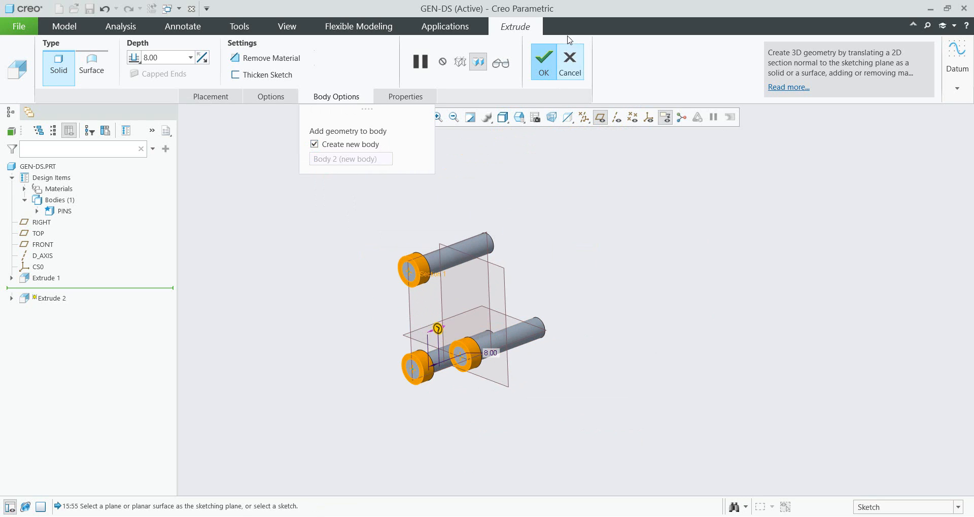
pyautogui.click(539, 74)
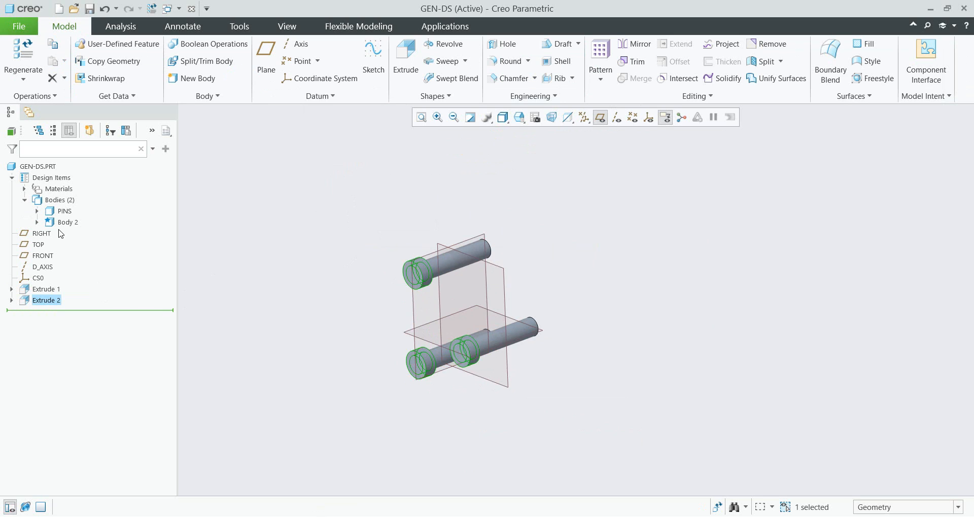
# - Rename the new body from Body 2 to PRES
pyautogui.click(66, 223)
pyautogui.click(66, 224)
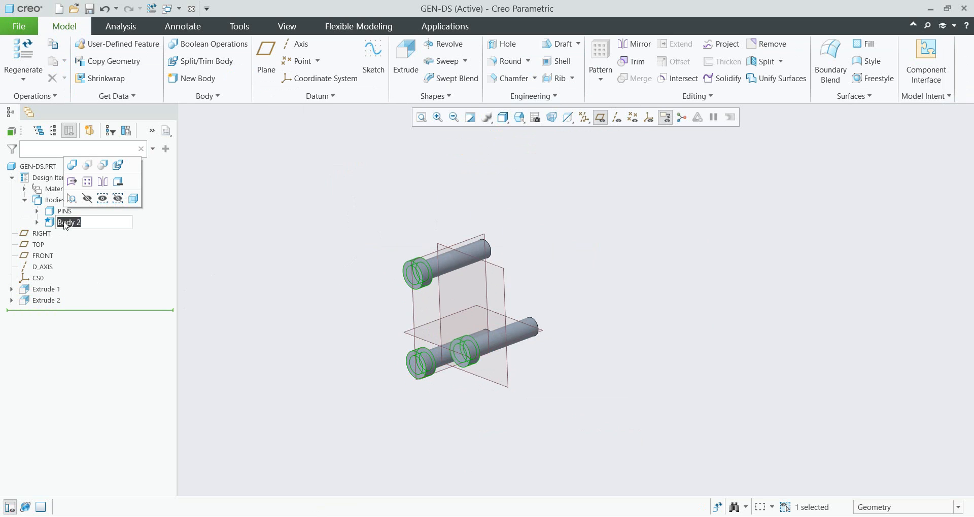
pyautogui.write('PRES')
pyautogui.press('Return')
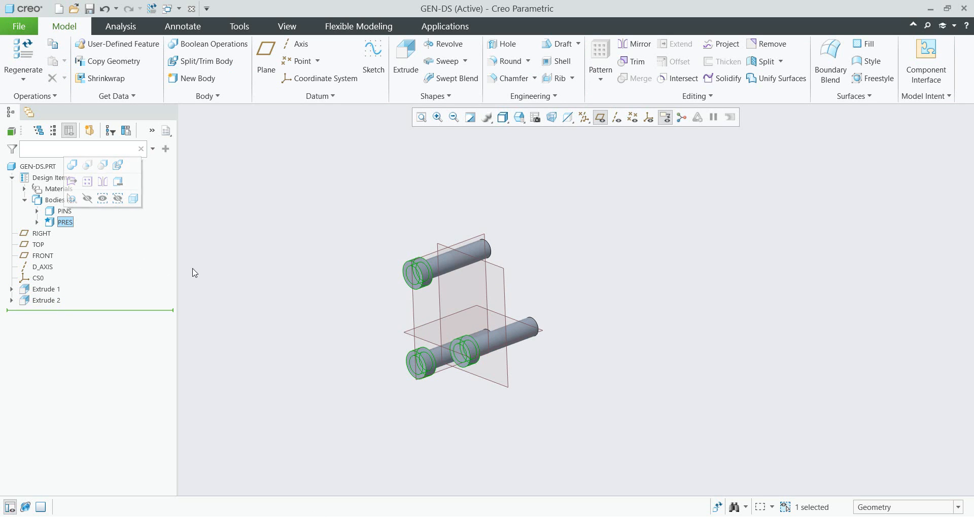
pyautogui.click(295, 264)
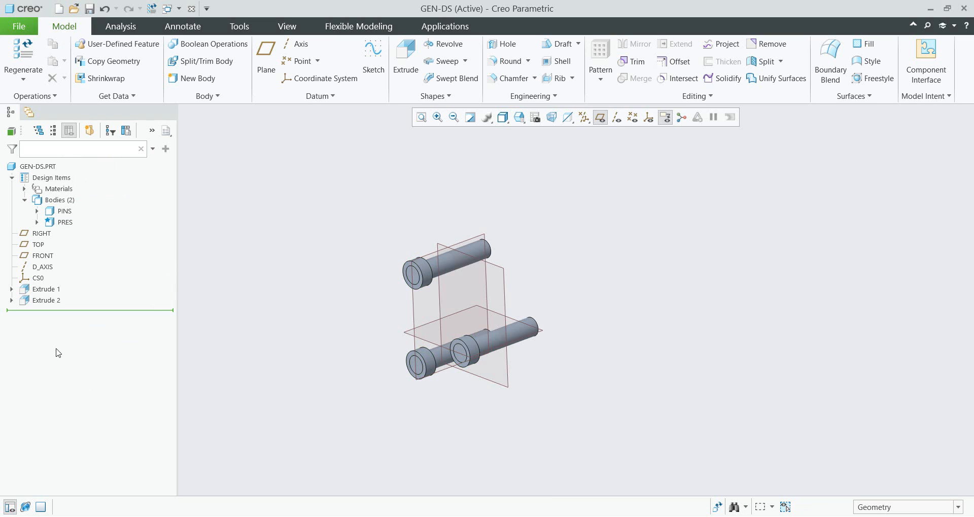
# - Mirror the Extrude 2 collars about the FRONT plane
pyautogui.click(45, 301)
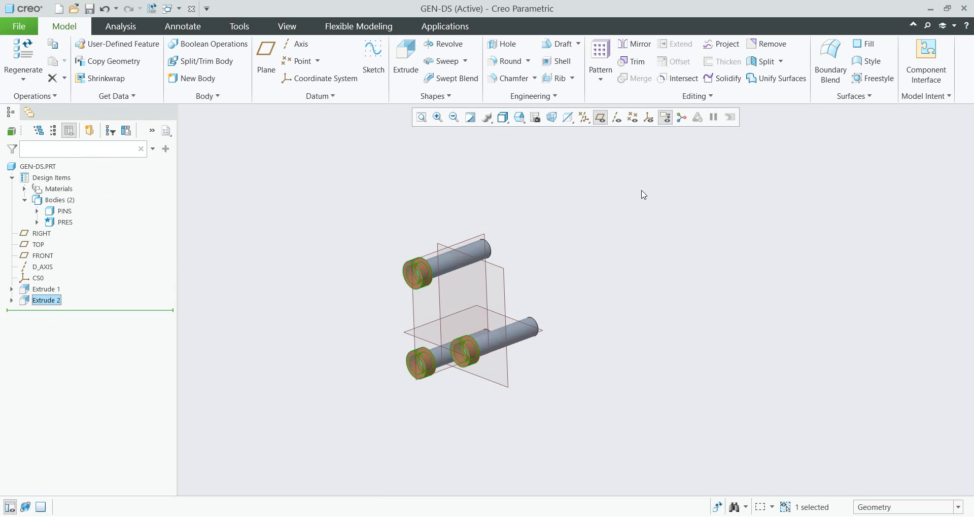
pyautogui.click(638, 46)
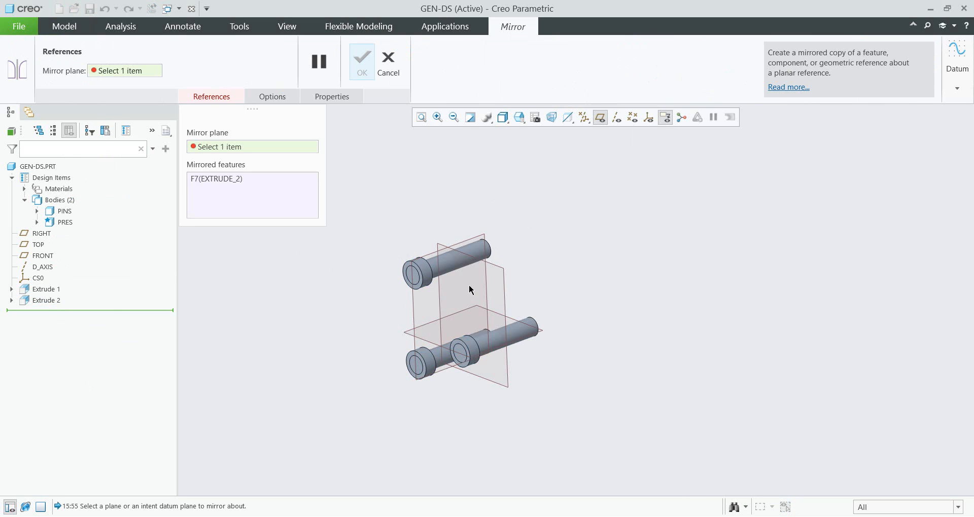
pyautogui.click(507, 288)
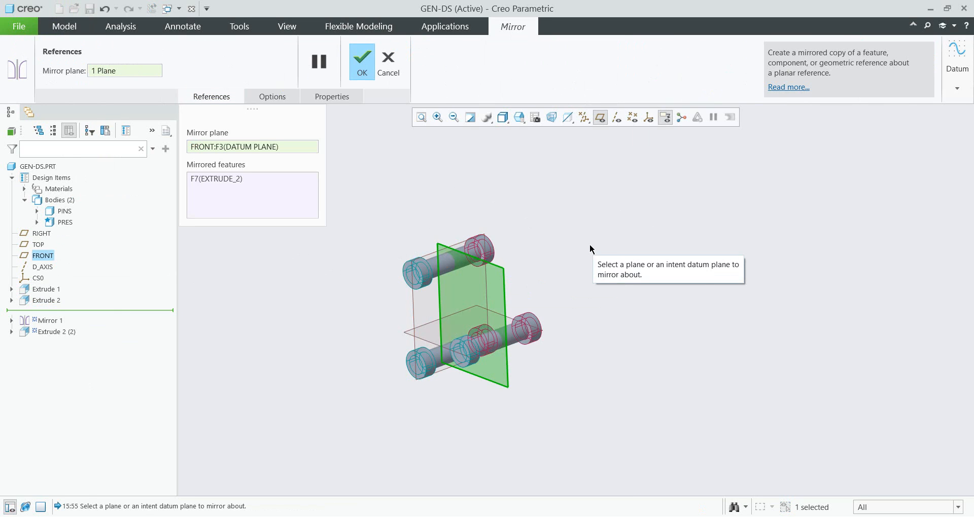
pyautogui.middleClick(584, 258)
pyautogui.click(584, 259)
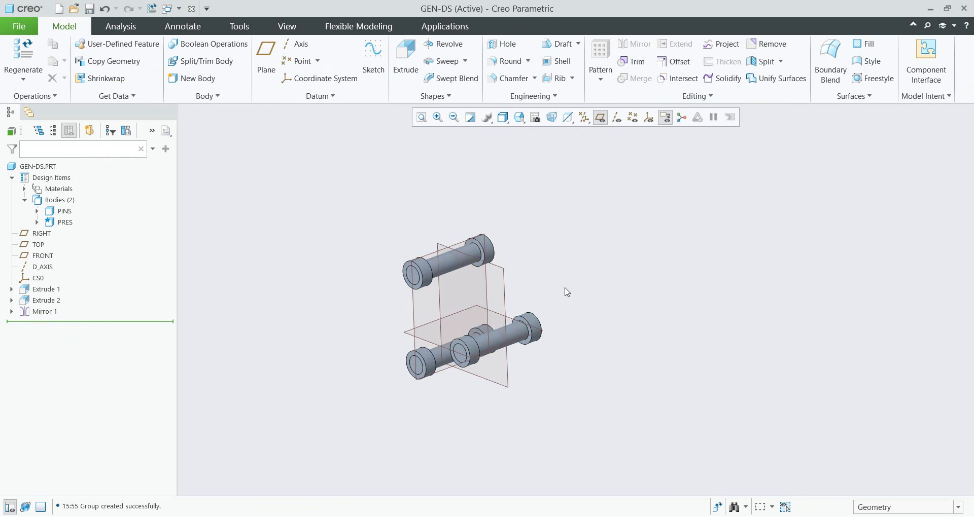
# - Start a new extrude sketched on the outer end face of the lower middle collar
pyautogui.scroll(2, 528, 280)
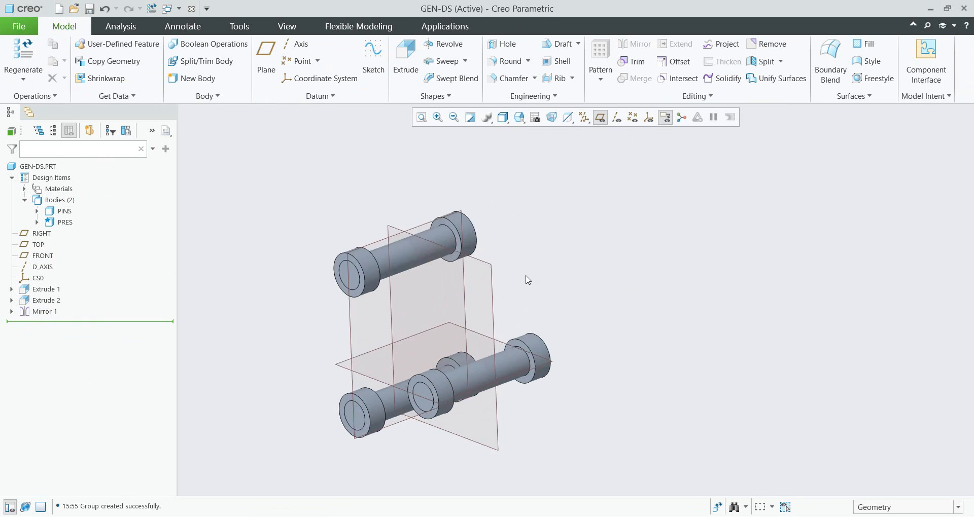
pyautogui.keyDown('shift'); pyautogui.moveTo(498, 289); pyautogui.dragTo(529, 267, button='middle'); pyautogui.keyUp('shift')
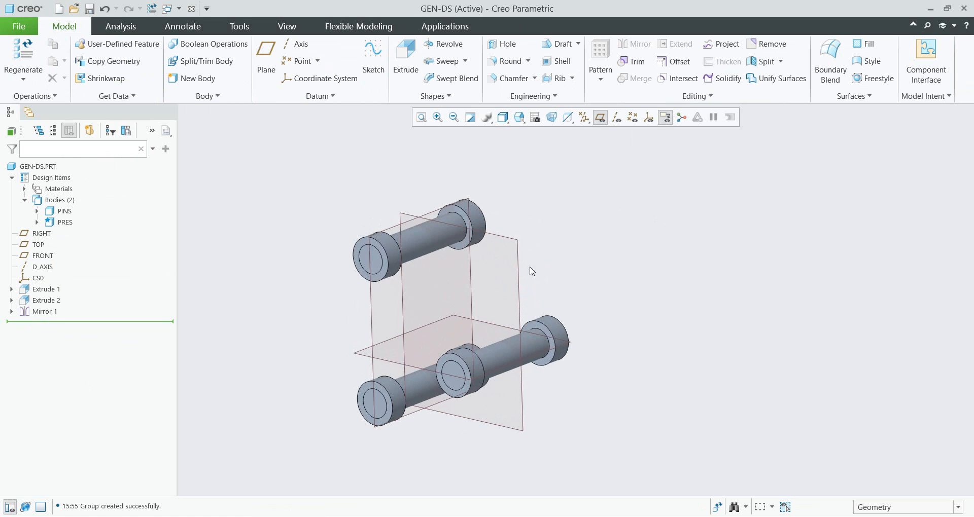
pyautogui.click(405, 56)
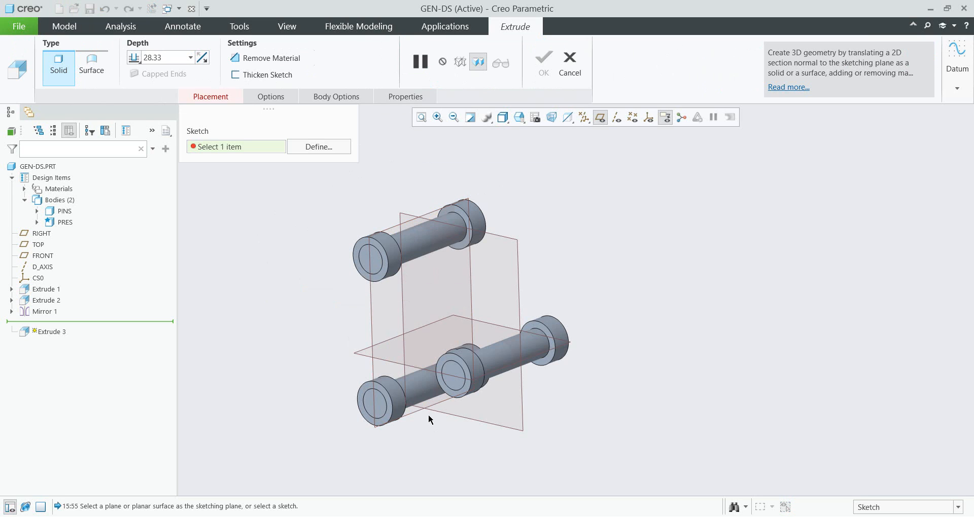
pyautogui.scroll(-2, 426, 431)
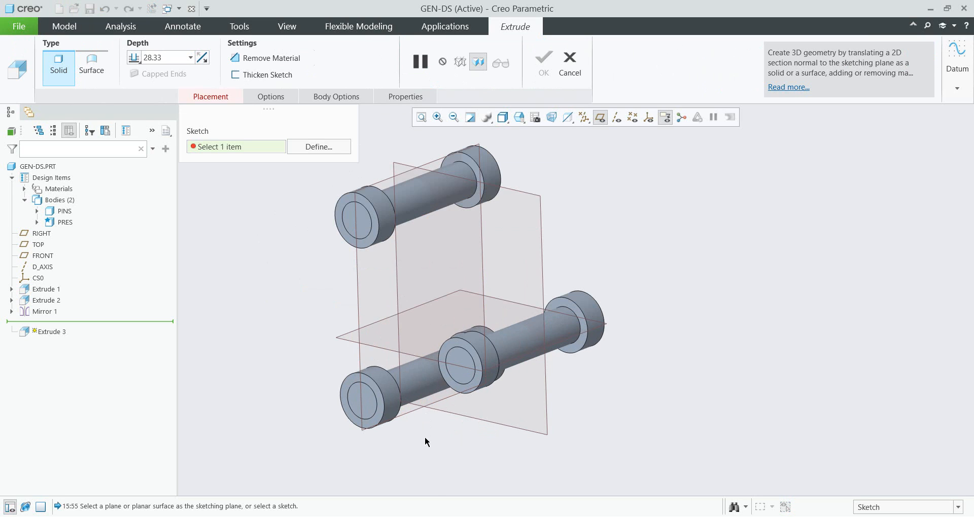
pyautogui.click(456, 384)
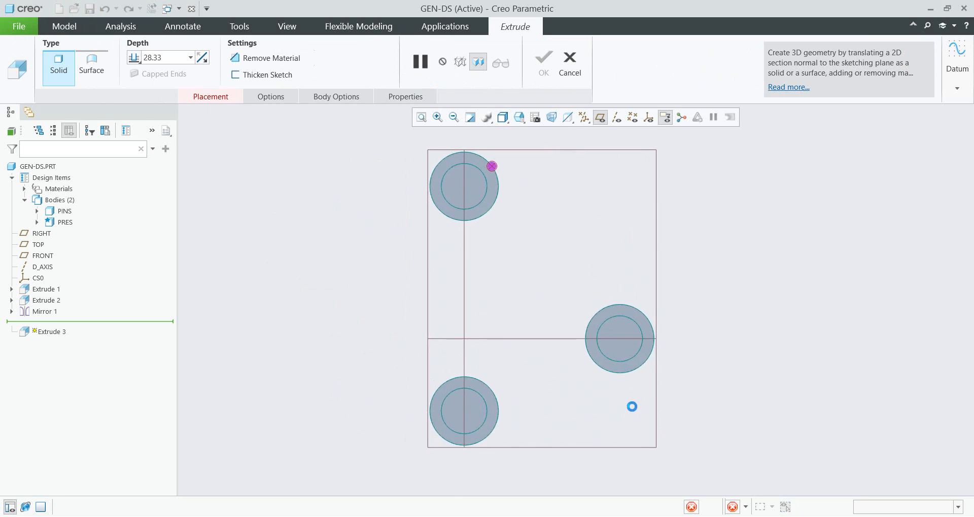
pyautogui.scroll(-5, 710, 360)
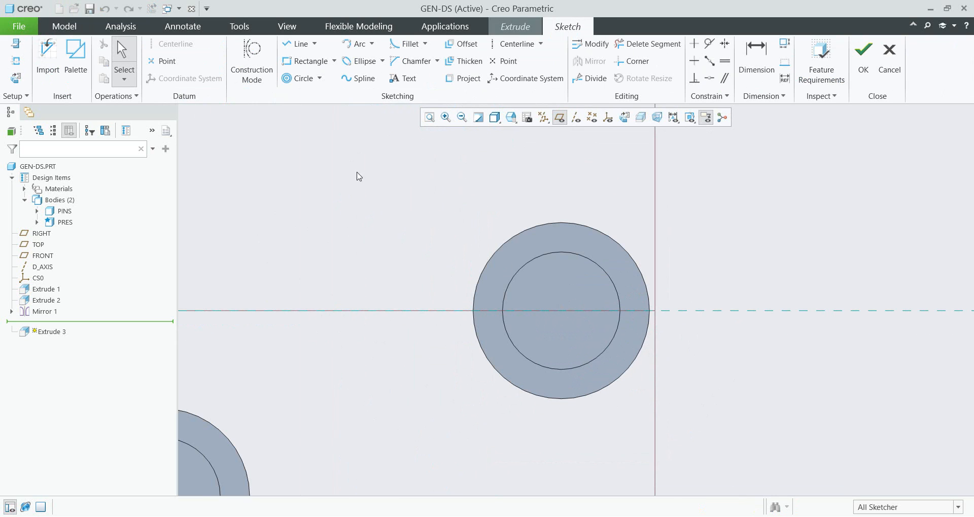
pyautogui.scroll(-2, 679, 312)
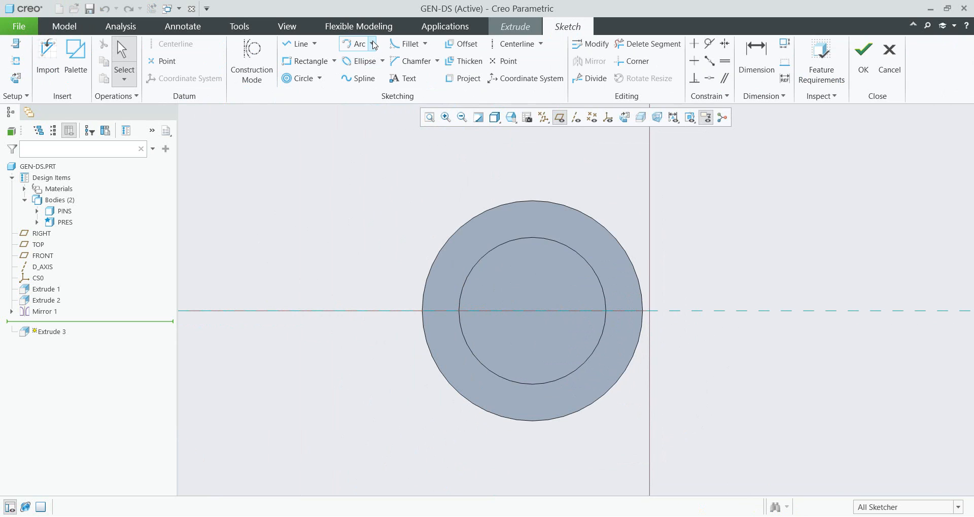
# - Sketch a concentric arc around the collar's inner circle, on its left side
pyautogui.click(373, 45)
pyautogui.click(370, 98)
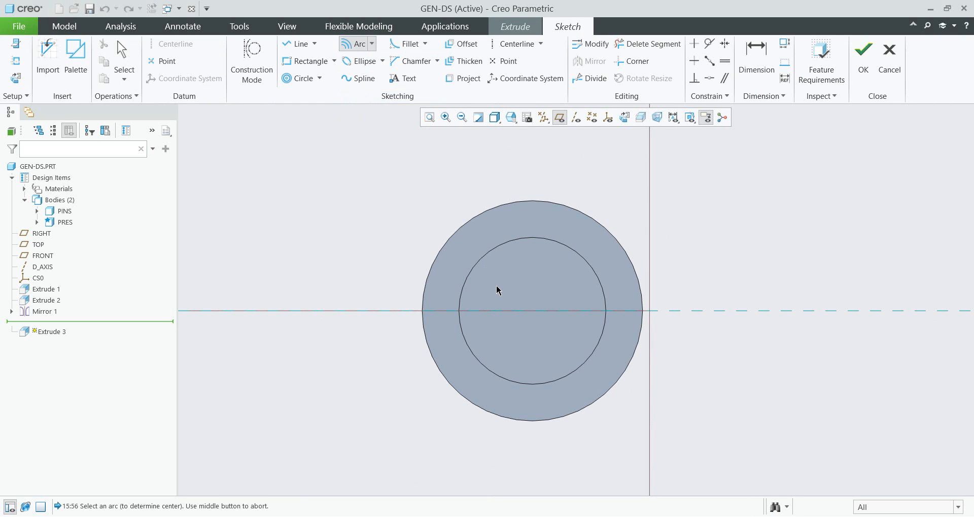
pyautogui.scroll(-2, 496, 289)
pyautogui.click(496, 229)
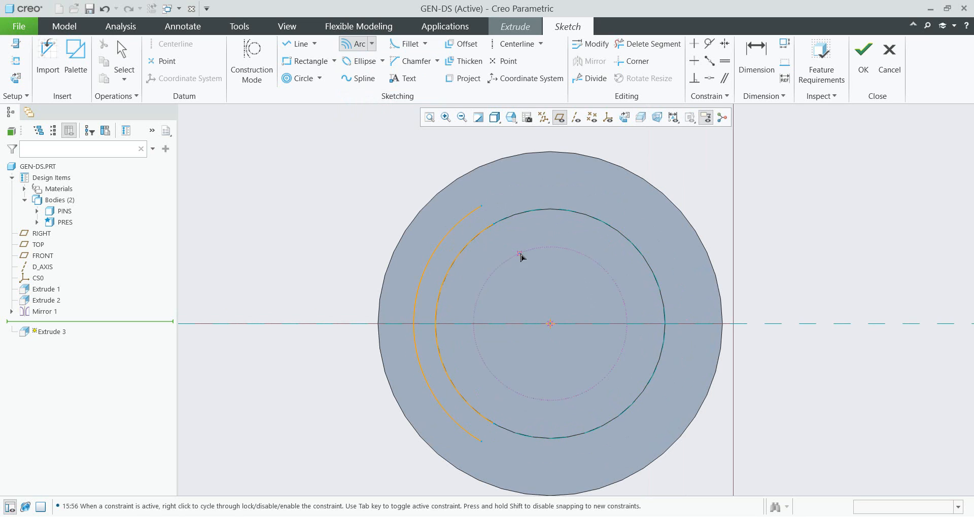
pyautogui.middleClick(521, 257)
# - Draw two lines from the collar's centre to the arc's upper and lower ends
pyautogui.click(300, 44)
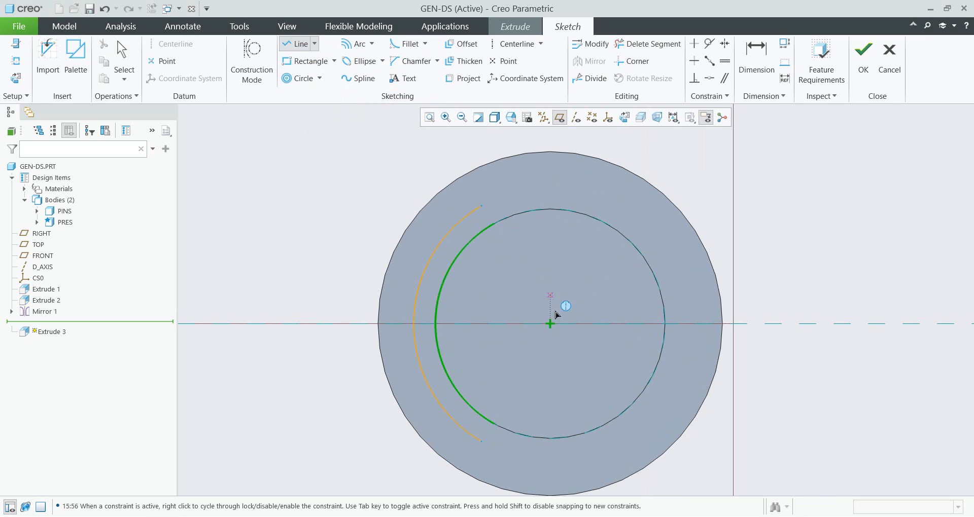
pyautogui.click(550, 323)
pyautogui.click(470, 215)
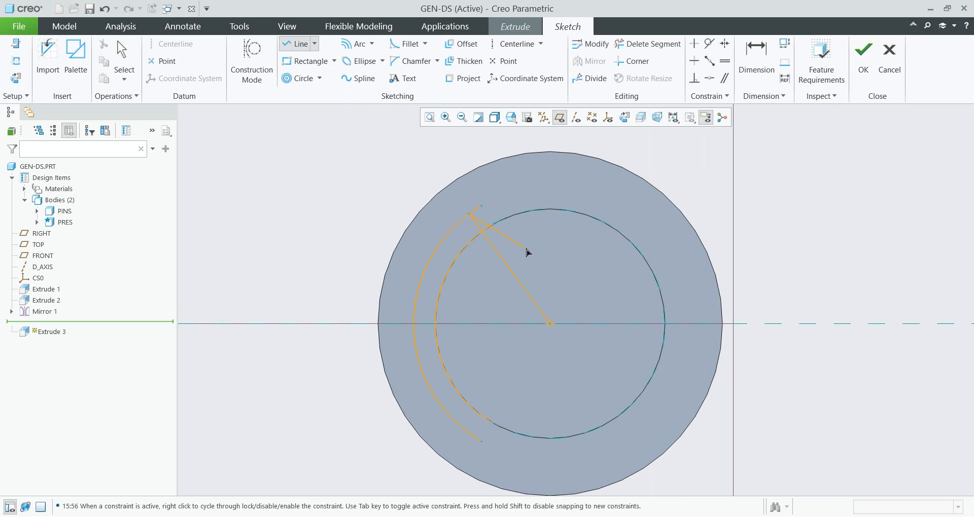
pyautogui.click(550, 325)
pyautogui.click(468, 434)
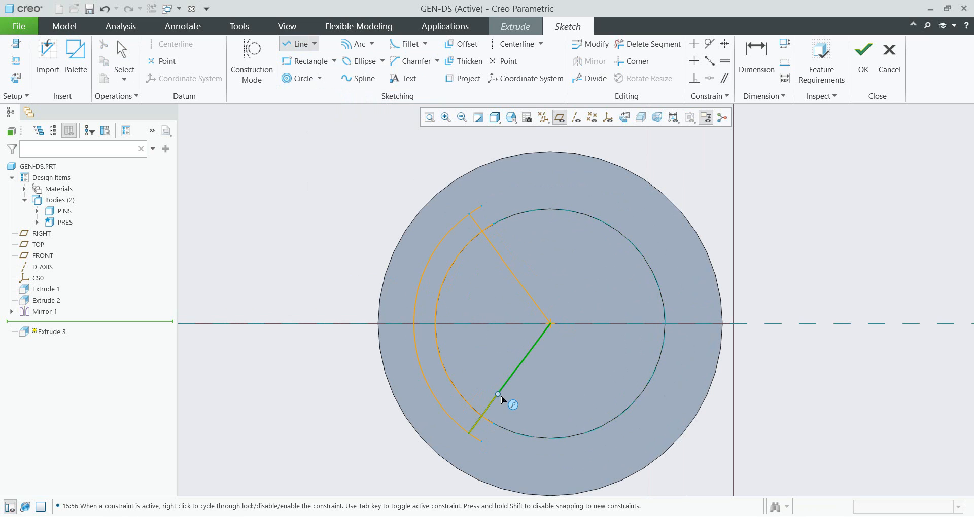
pyautogui.middleClick(520, 398)
# - Trim the excess line and circle segments to leave a closed crescent-shaped profile
pyautogui.scroll(1, 520, 398)
pyautogui.middleClick(520, 397)
pyautogui.click(372, 252)
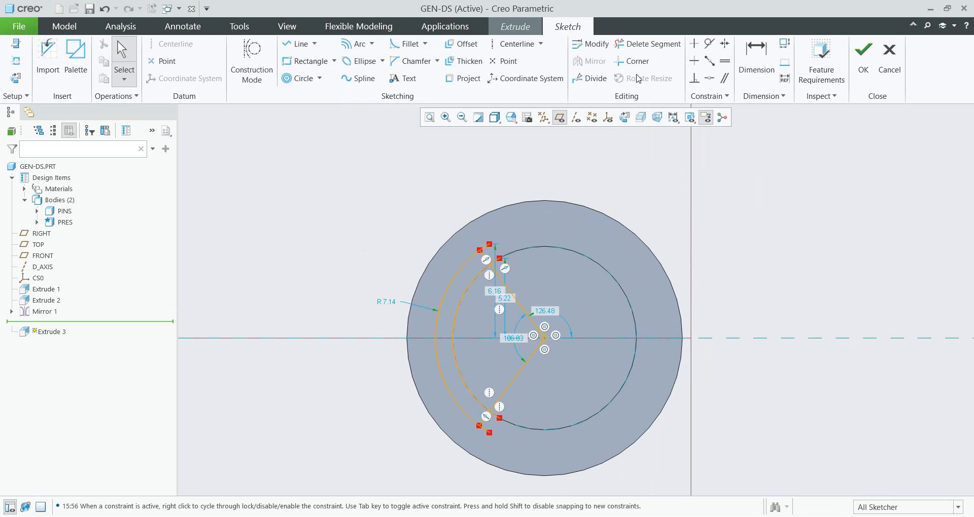
pyautogui.click(648, 44)
pyautogui.scroll(-2, 539, 281)
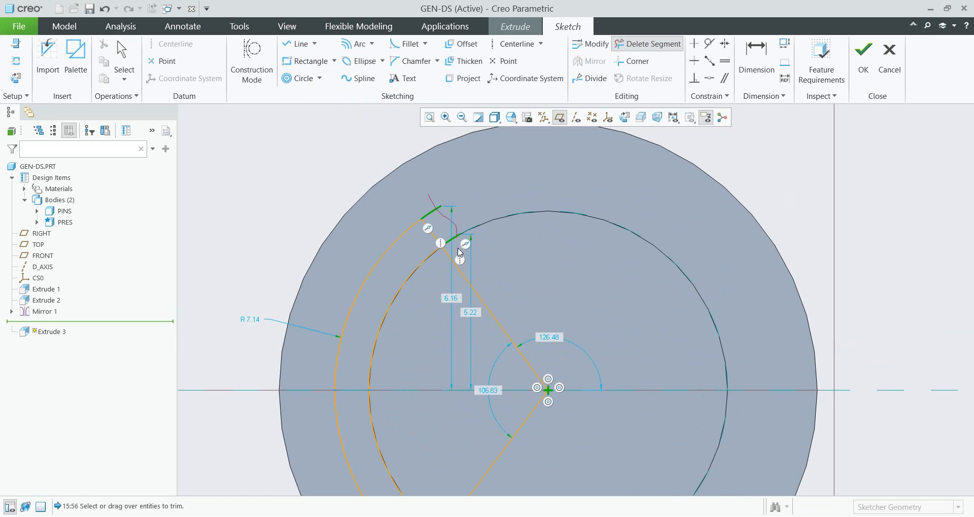
pyautogui.moveTo(459, 252); pyautogui.dragTo(470, 313)
pyautogui.scroll(1, 463, 363)
pyautogui.scroll(-2, 504, 391)
pyautogui.scroll(2, 498, 399)
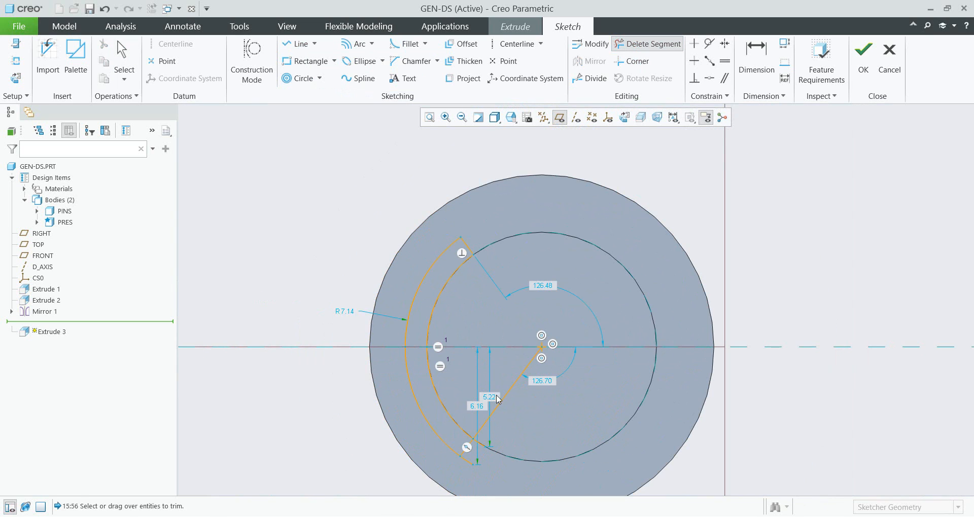
pyautogui.moveTo(494, 376)
pyautogui.mouseDown()
pyautogui.moveTo(507, 413)
pyautogui.moveTo(461, 406)
pyautogui.mouseUp()
pyautogui.scroll(-4, 466, 492)
pyautogui.middleClick(494, 400)
pyautogui.scroll(6, 487, 321)
pyautogui.moveTo(488, 283); pyautogui.dragTo(464, 303, button='middle')
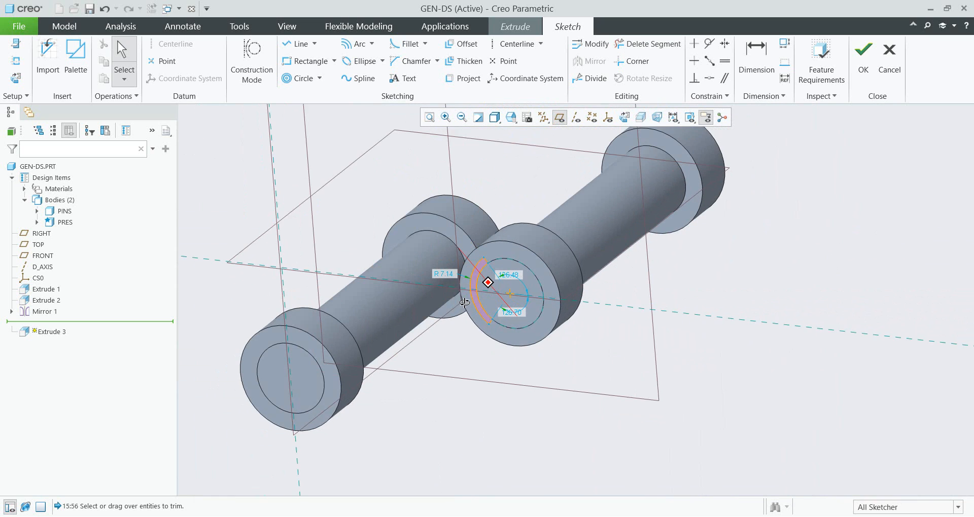
# - Finish the sketch and flip the extrusion direction into the collar
pyautogui.click(863, 55)
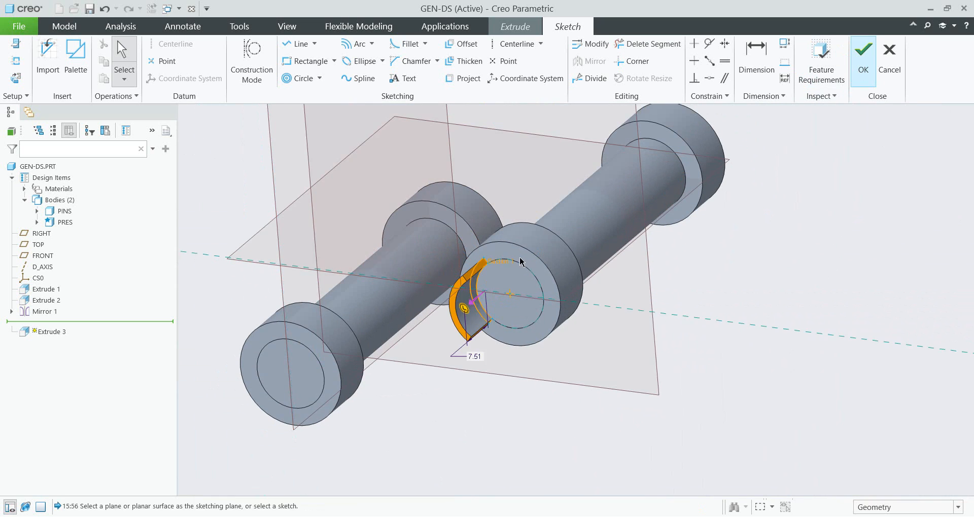
pyautogui.keyDown('shift'); pyautogui.moveTo(510, 261); pyautogui.dragTo(399, 358, button='middle'); pyautogui.keyUp('shift')
pyautogui.scroll(1, 398, 358)
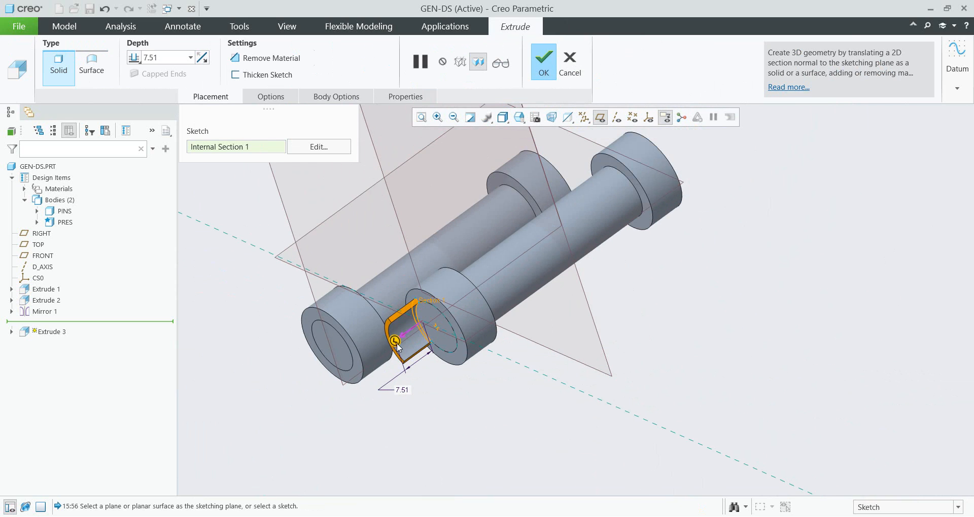
pyautogui.rightClick(397, 343)
pyautogui.click(404, 351)
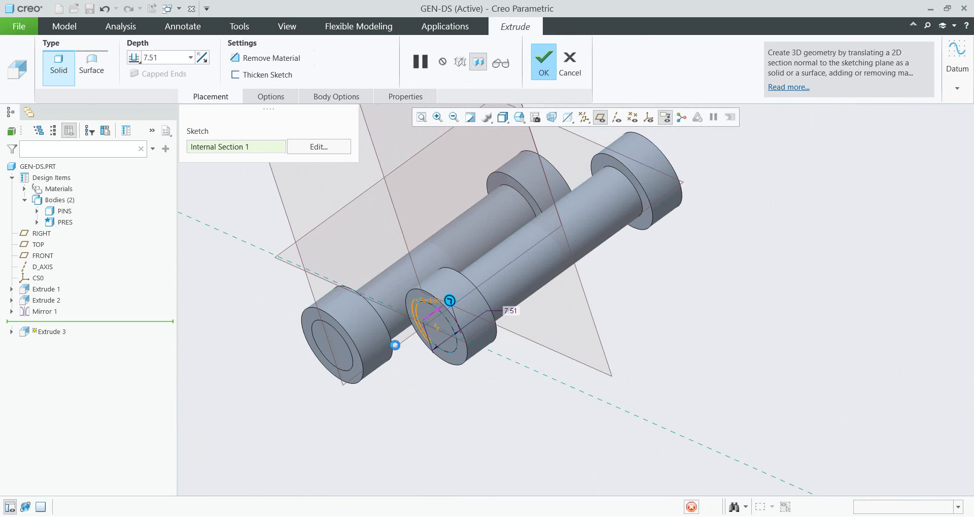
# - Set the extrusion depth to To Reference and pick the pin body's surface as the limit
pyautogui.click(136, 59)
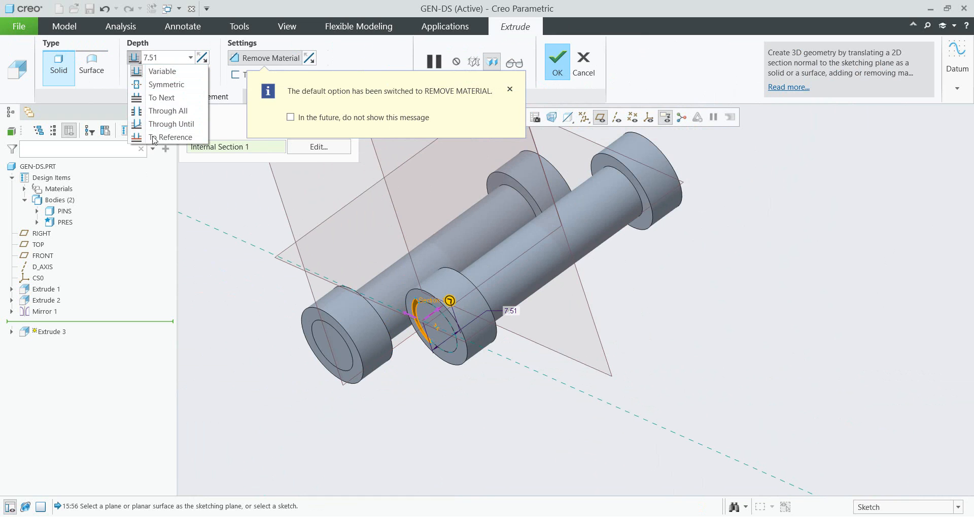
pyautogui.click(170, 137)
pyautogui.moveTo(397, 293); pyautogui.dragTo(517, 256, button='middle')
pyautogui.click(456, 299)
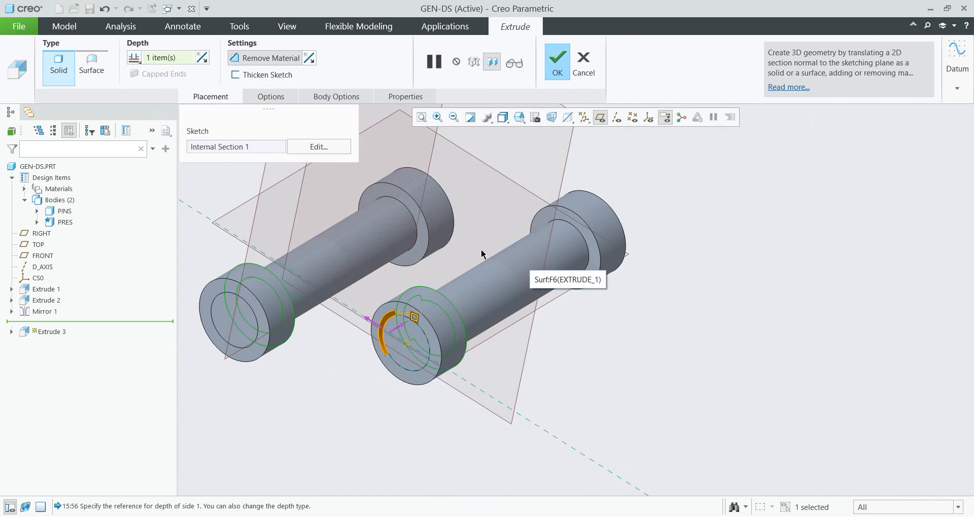
# - Set the cut to remove geometry from all bodies
pyautogui.click(339, 99)
pyautogui.click(349, 175)
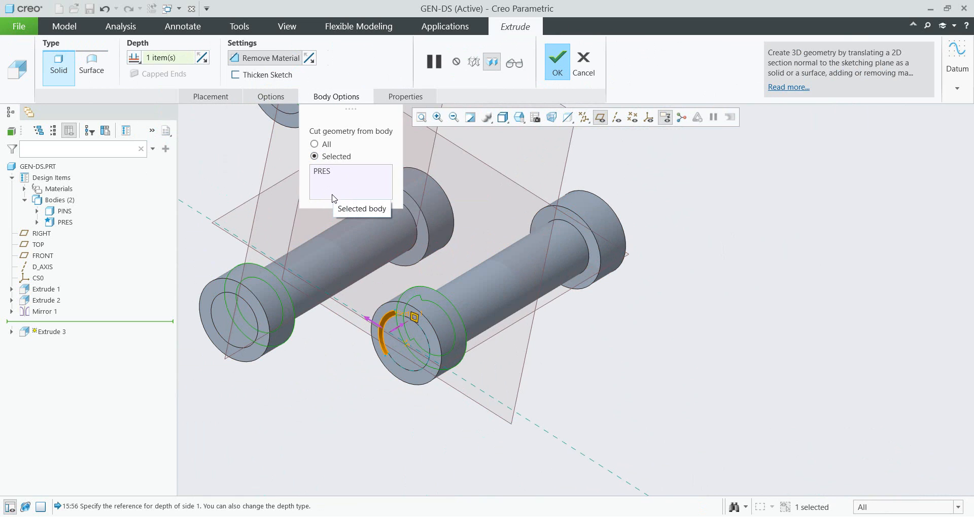
pyautogui.click(316, 144)
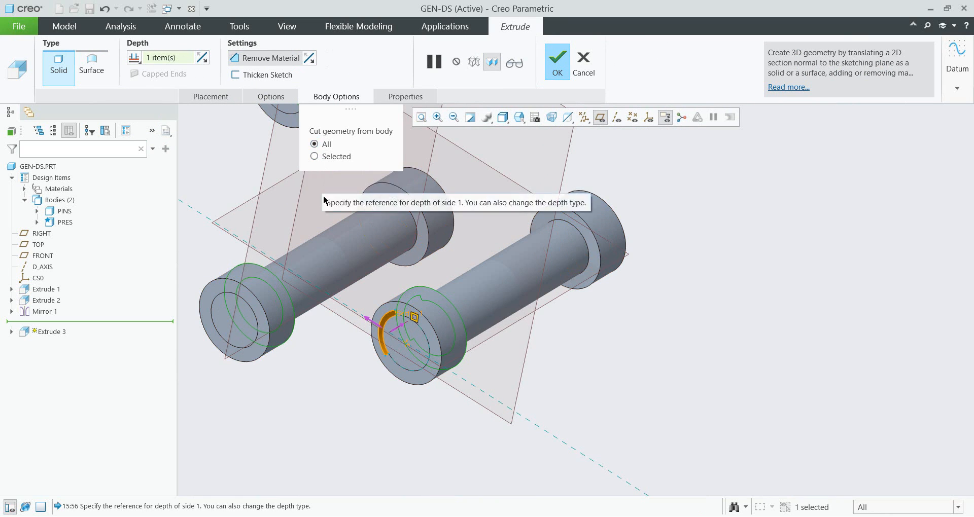
pyautogui.moveTo(391, 233)
pyautogui.mouseDown(button='middle')
pyautogui.moveTo(428, 228)
pyautogui.moveTo(391, 233)
pyautogui.mouseUp(button='middle')
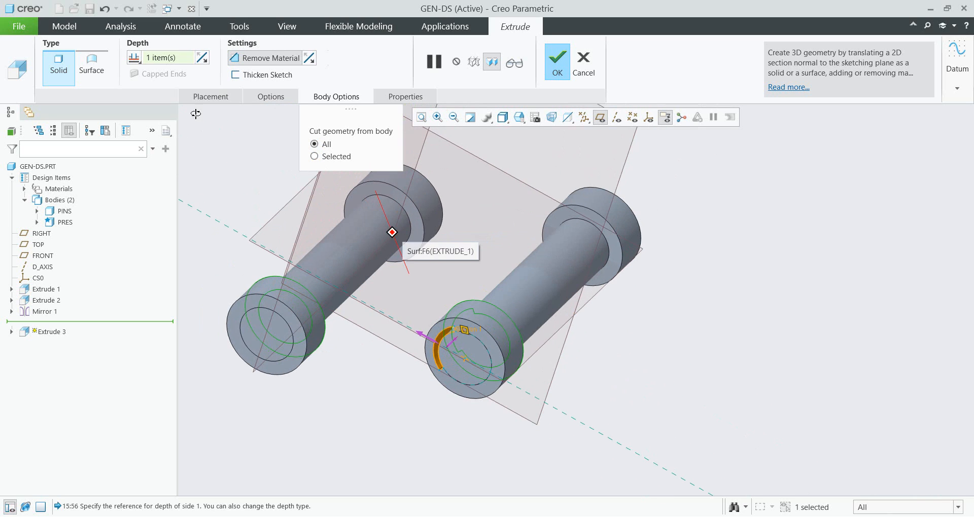
# - Switch the extrusion to add material as a new body and complete the feature
pyautogui.click(248, 63)
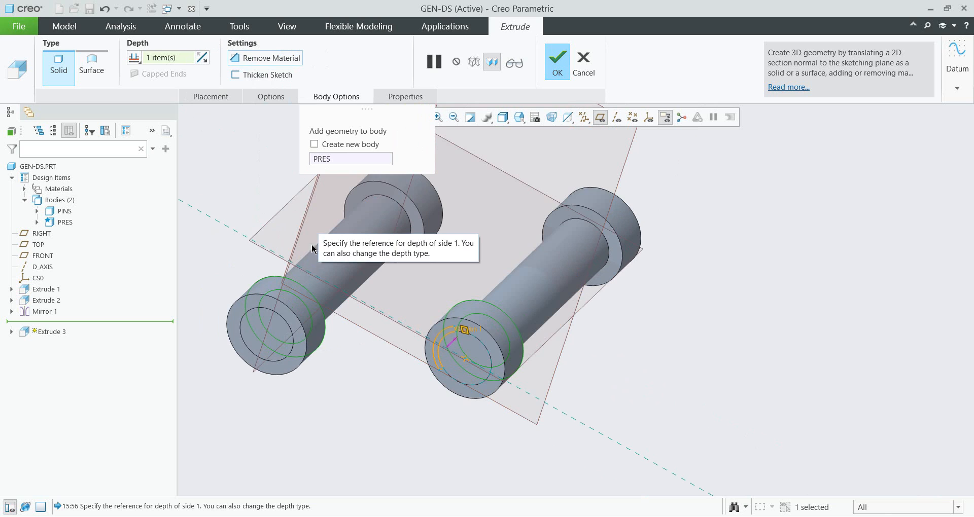
pyautogui.click(315, 144)
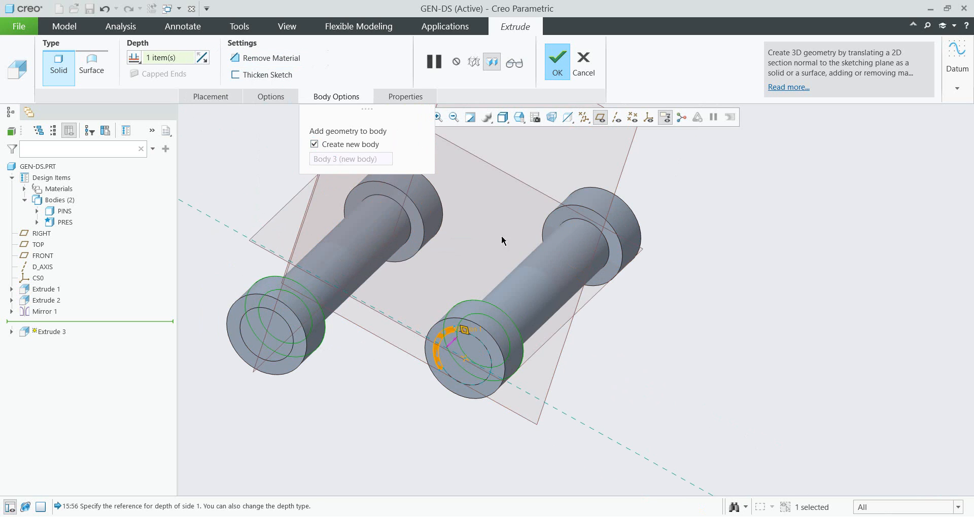
pyautogui.click(562, 71)
# - Rename the new body to FORCE
pyautogui.doubleClick(71, 237)
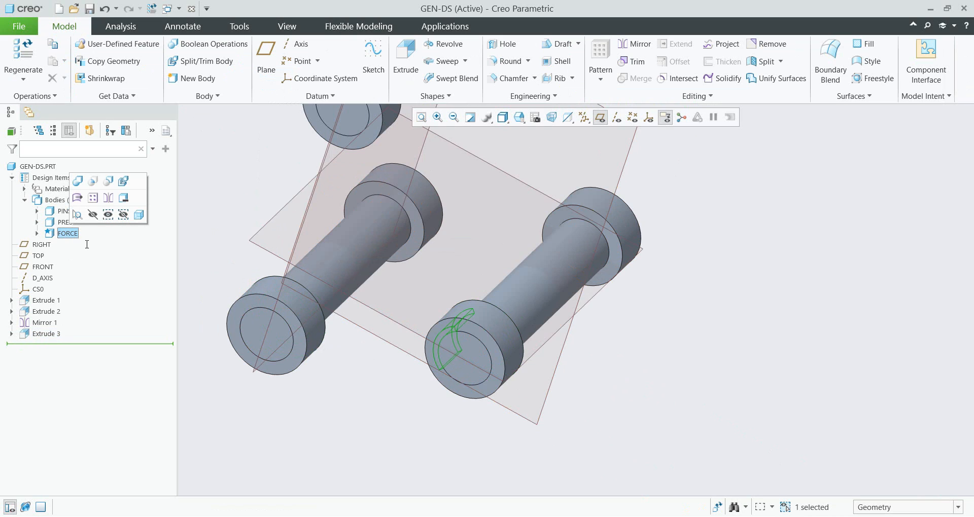
pyautogui.press('Return')
# - Mirror the Extrude 3 feature about the FRONT plane
pyautogui.click(46, 334)
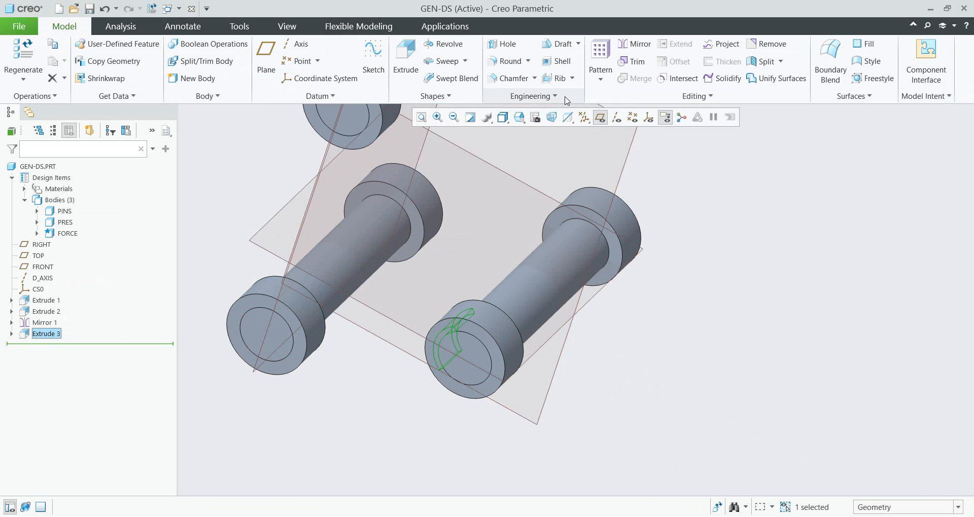
pyautogui.click(633, 44)
pyautogui.scroll(3, 593, 200)
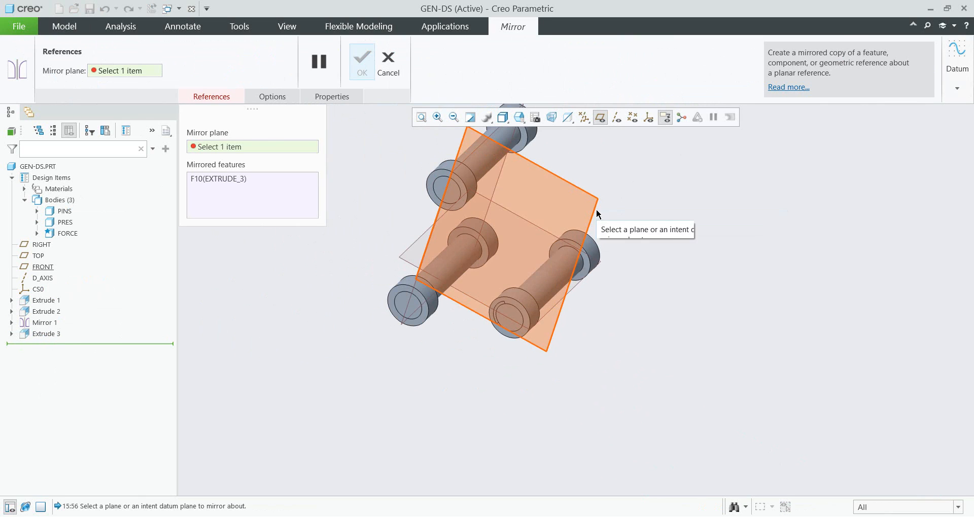
pyautogui.click(597, 214)
pyautogui.middleClick(556, 326)
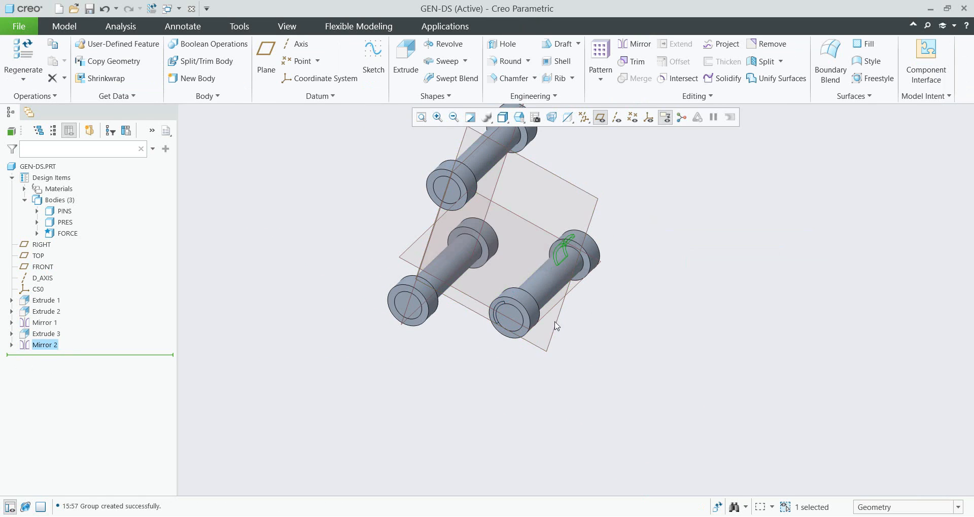
pyautogui.moveTo(556, 326); pyautogui.dragTo(528, 302, button='middle')
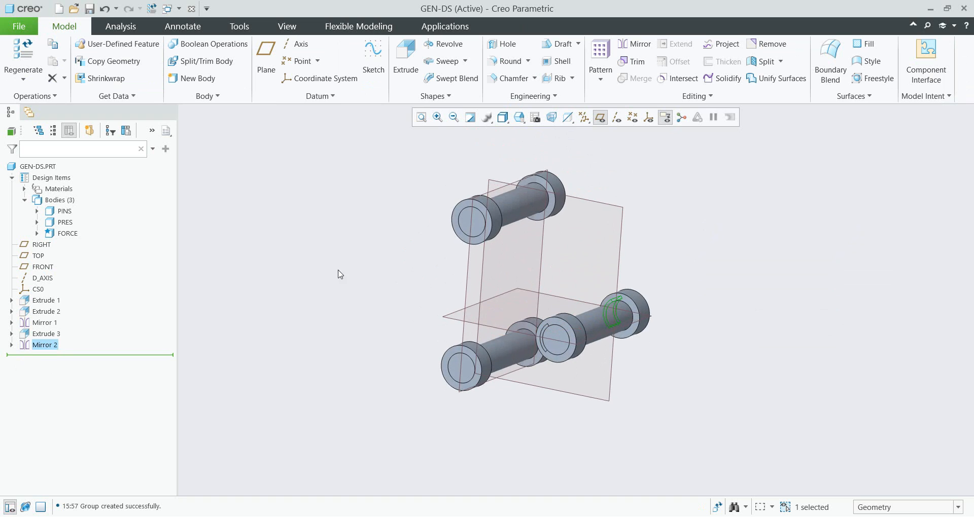
# - Start a new extrude sketched on the FRONT plane
pyautogui.click(398, 282)
pyautogui.keyDown('shift'); pyautogui.moveTo(387, 274); pyautogui.dragTo(301, 292, button='middle'); pyautogui.keyUp('shift')
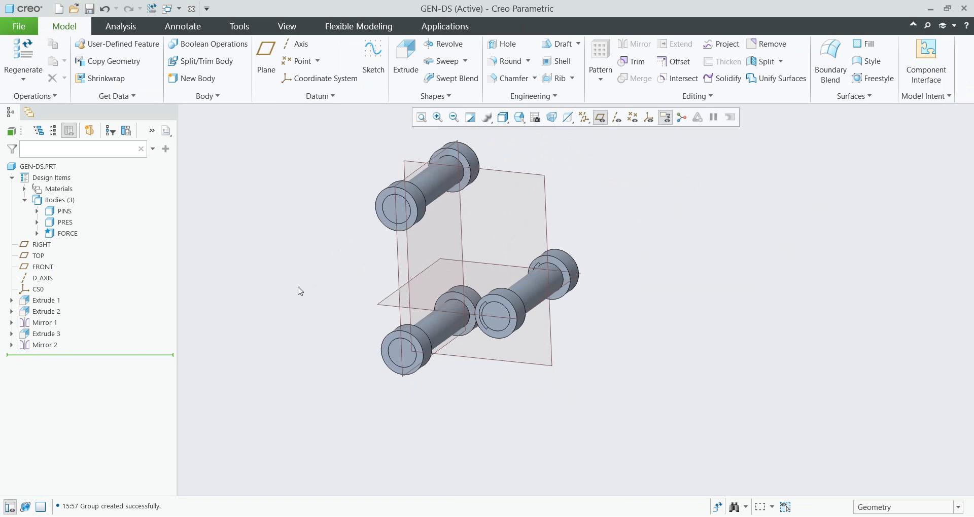
pyautogui.click(406, 55)
pyautogui.click(525, 173)
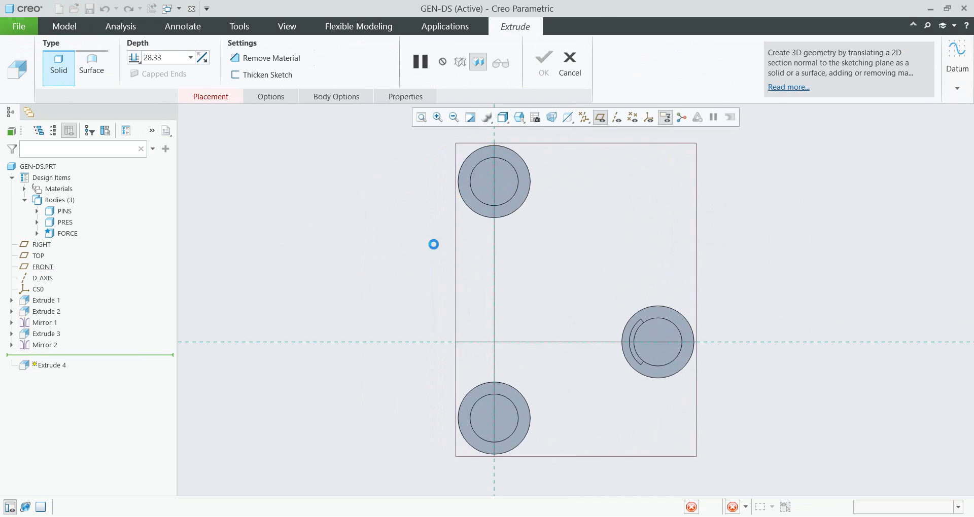
pyautogui.scroll(-2, 502, 264)
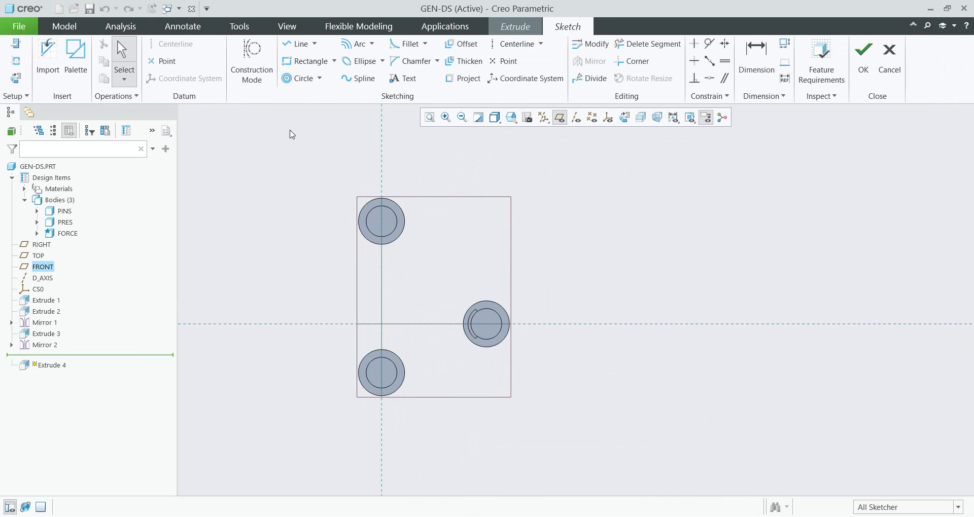
# - Sketch three 3-point arcs around the pins forming a triangular outline, radii about 78, 115 and 91 mm
pyautogui.click(372, 44)
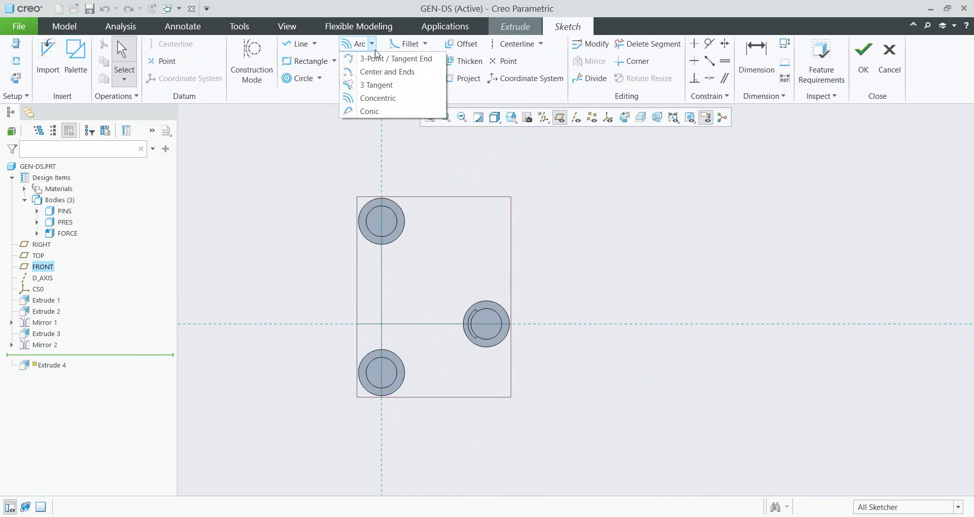
pyautogui.click(386, 59)
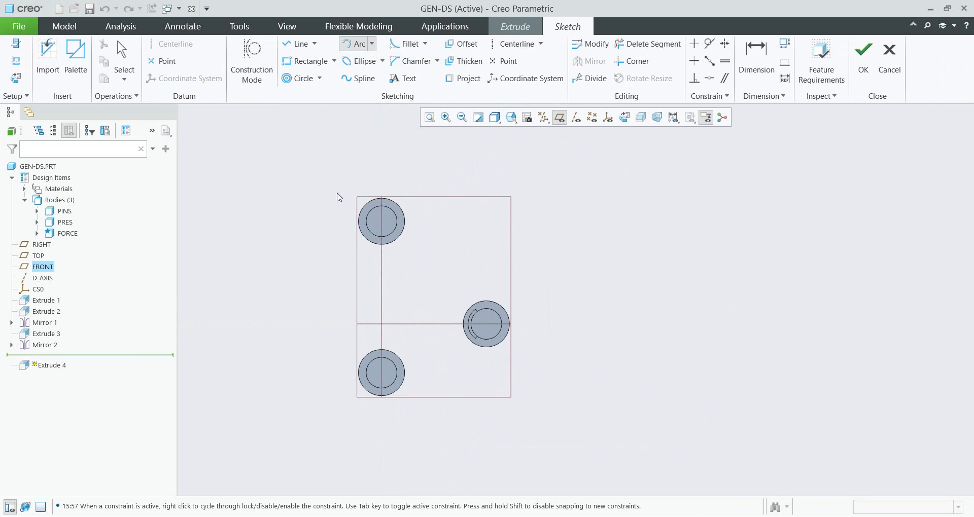
pyautogui.click(362, 330)
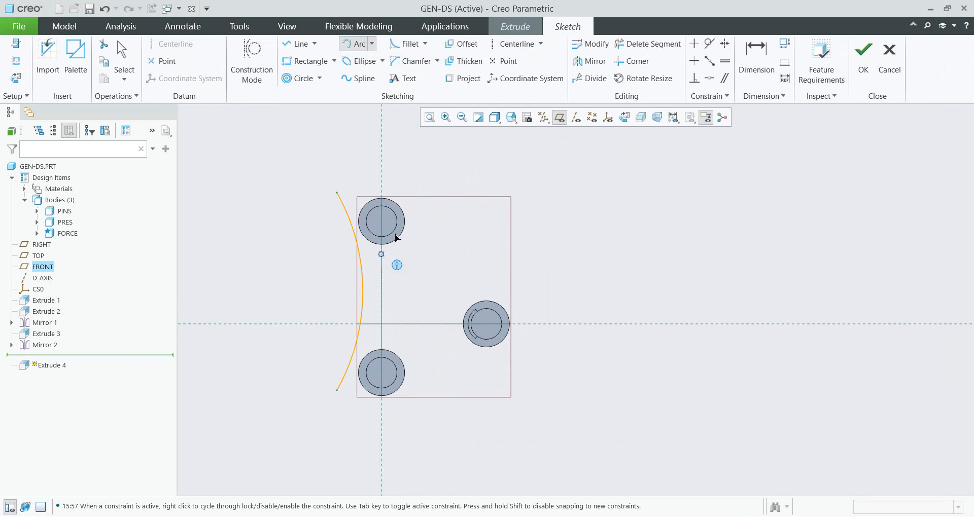
pyautogui.click(381, 198)
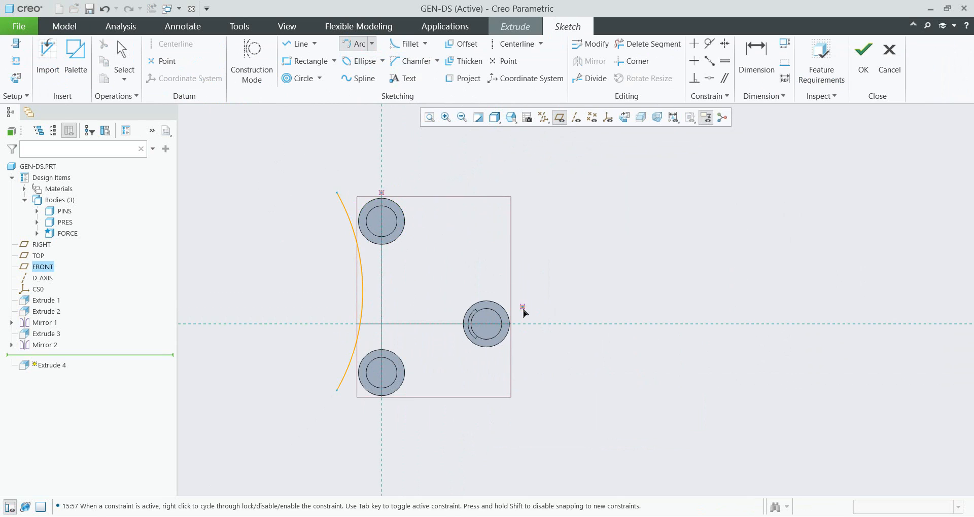
pyautogui.click(522, 325)
pyautogui.click(473, 258)
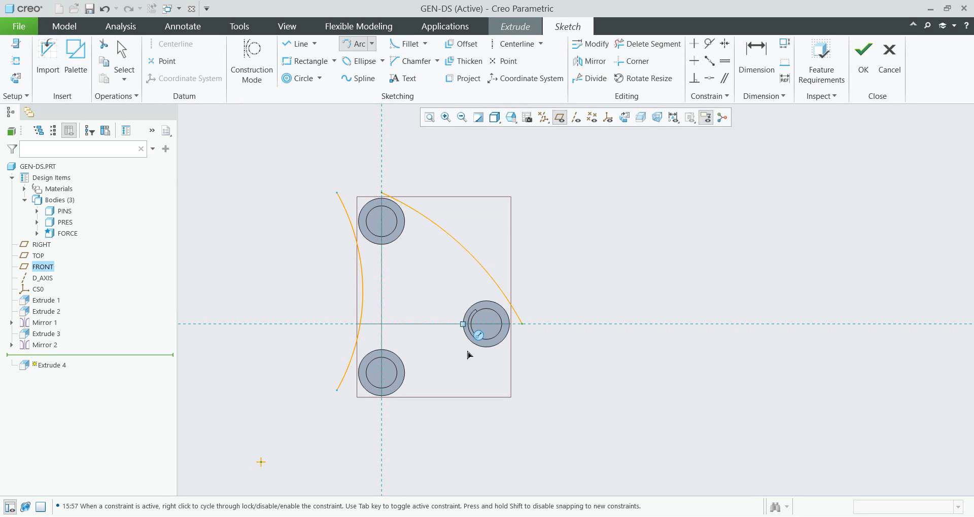
pyautogui.click(513, 340)
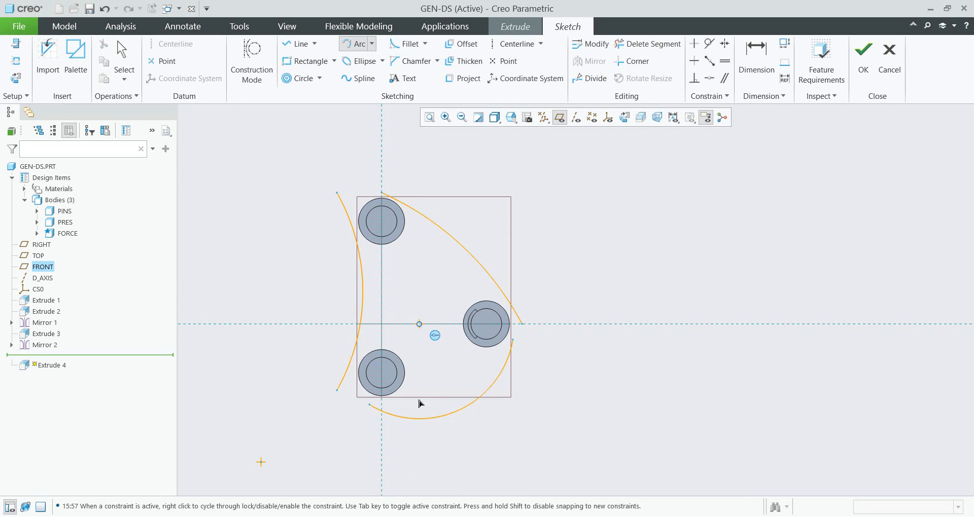
pyautogui.click(433, 392)
pyautogui.middleClick(430, 169)
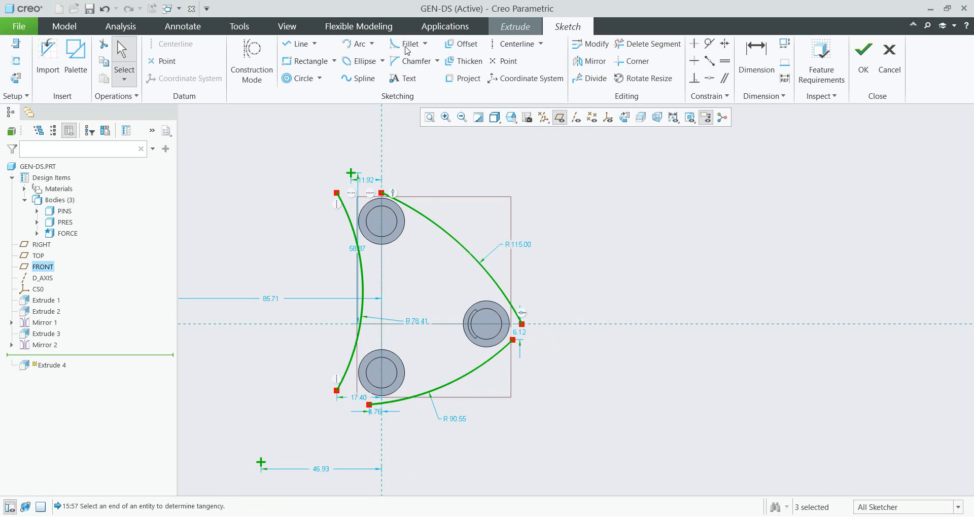
# - Round the three corners of the arc outline with sketch fillets
pyautogui.click(407, 45)
pyautogui.scroll(-5, 359, 205)
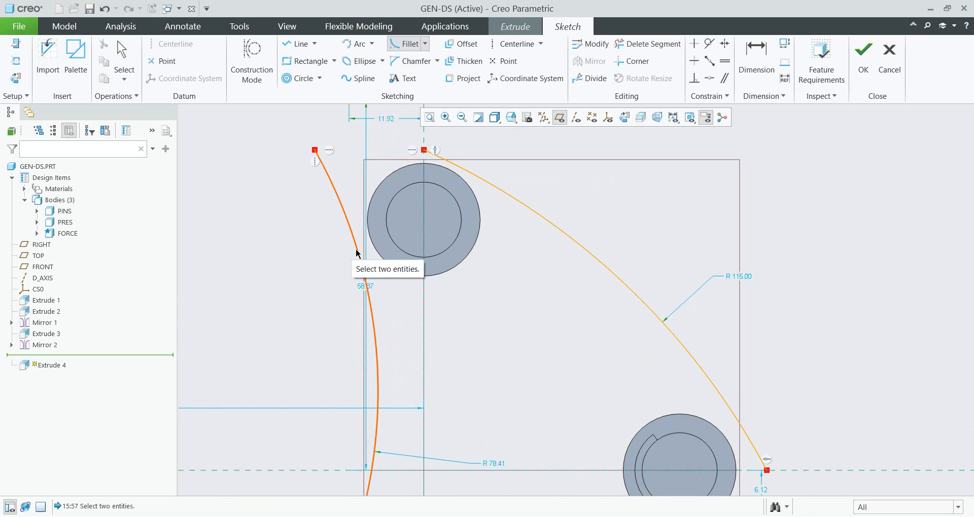
pyautogui.click(355, 252)
pyautogui.click(451, 162)
pyautogui.scroll(3, 436, 162)
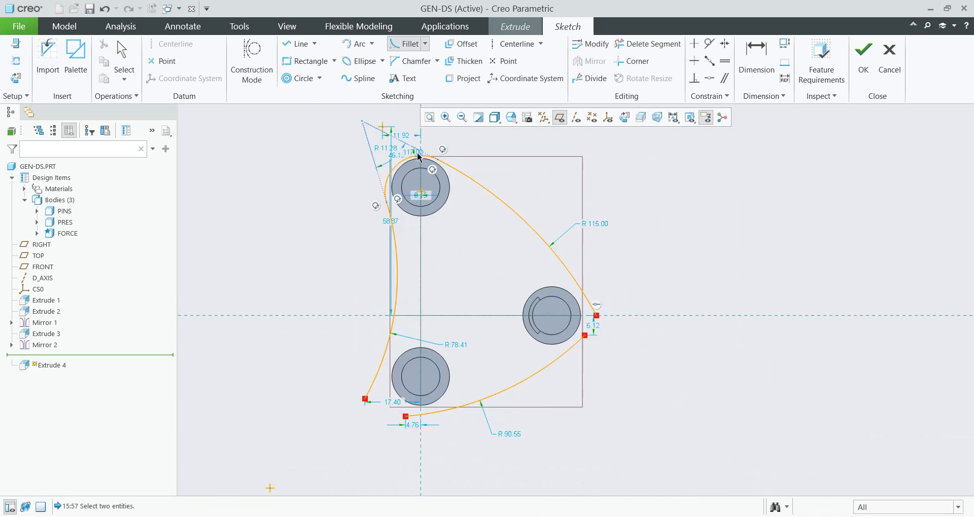
pyautogui.scroll(-1, 507, 244)
pyautogui.click(537, 241)
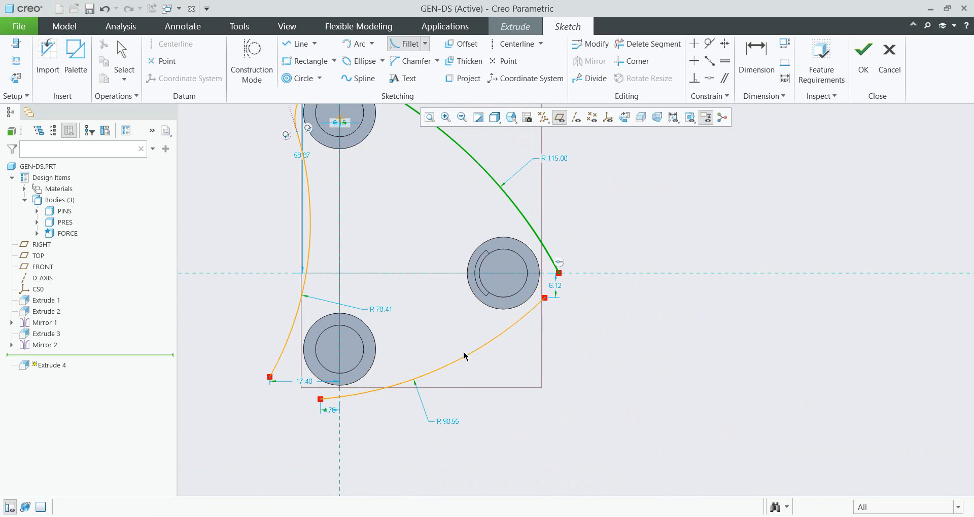
pyautogui.click(368, 392)
pyautogui.click(285, 356)
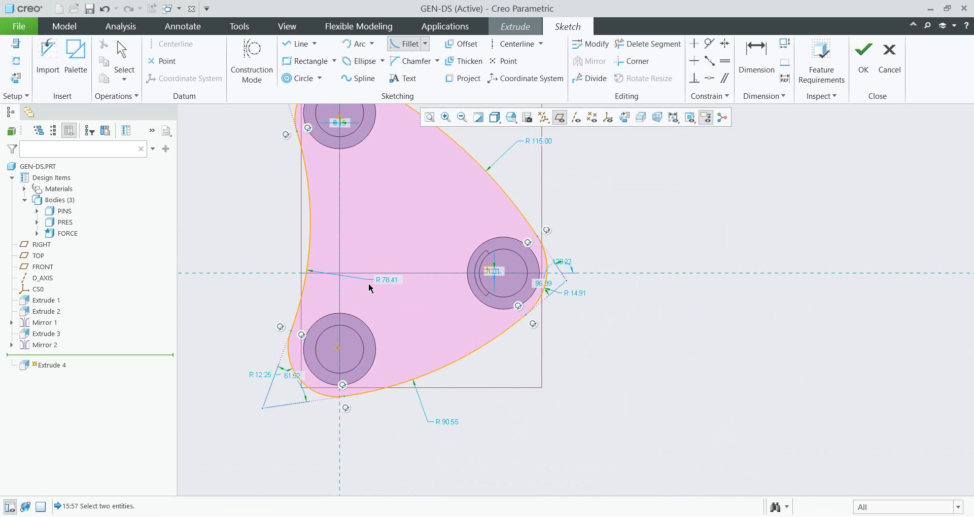
pyautogui.middleClick(429, 332)
# - Finish the sketch and return to the extrude
pyautogui.scroll(2, 429, 331)
pyautogui.scroll(-3, 360, 176)
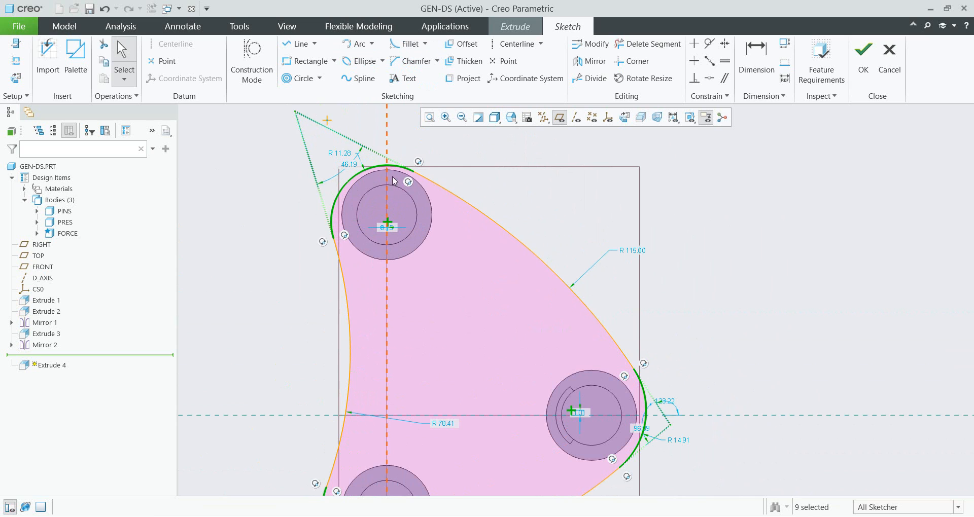
pyautogui.moveTo(413, 171)
pyautogui.mouseDown()
pyautogui.moveTo(397, 163)
pyautogui.moveTo(409, 178)
pyautogui.moveTo(415, 173)
pyautogui.mouseUp()
pyautogui.scroll(3, 499, 152)
pyautogui.scroll(-2, 441, 293)
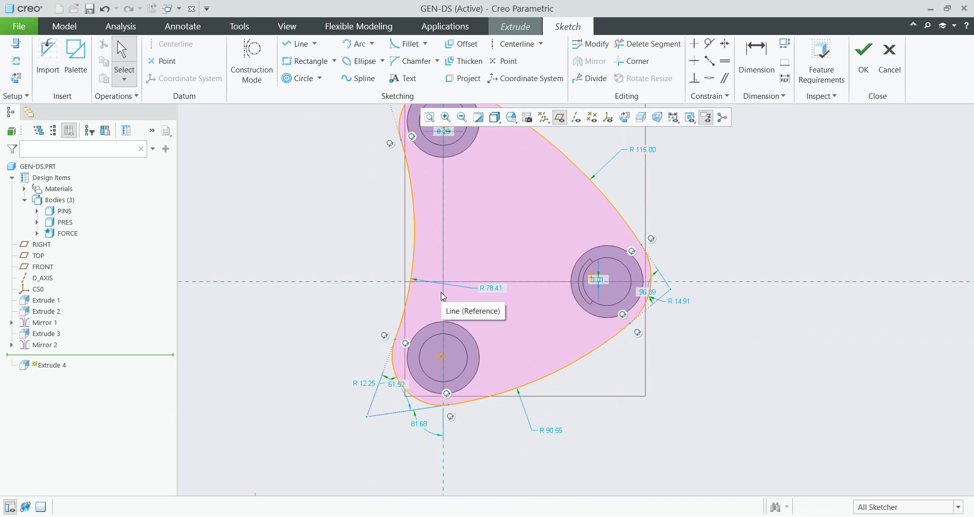
pyautogui.scroll(1, 412, 341)
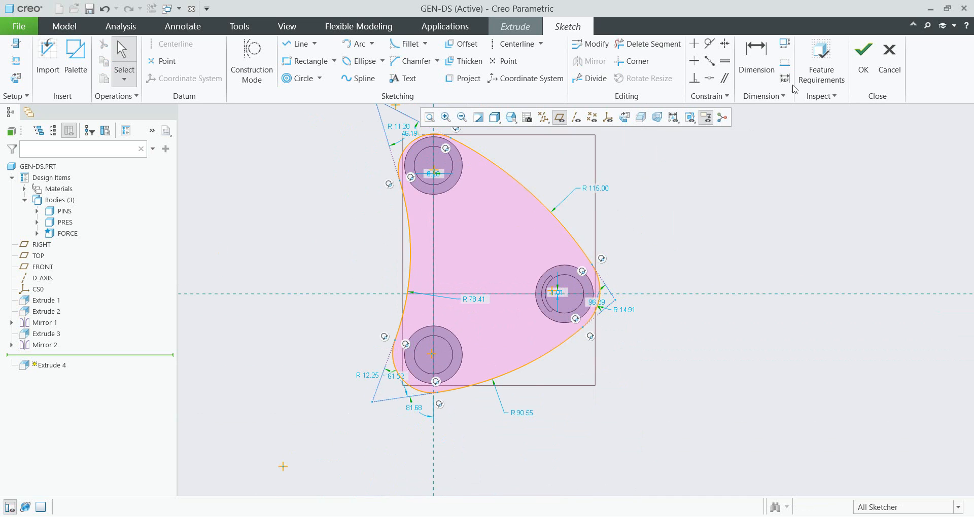
pyautogui.click(863, 58)
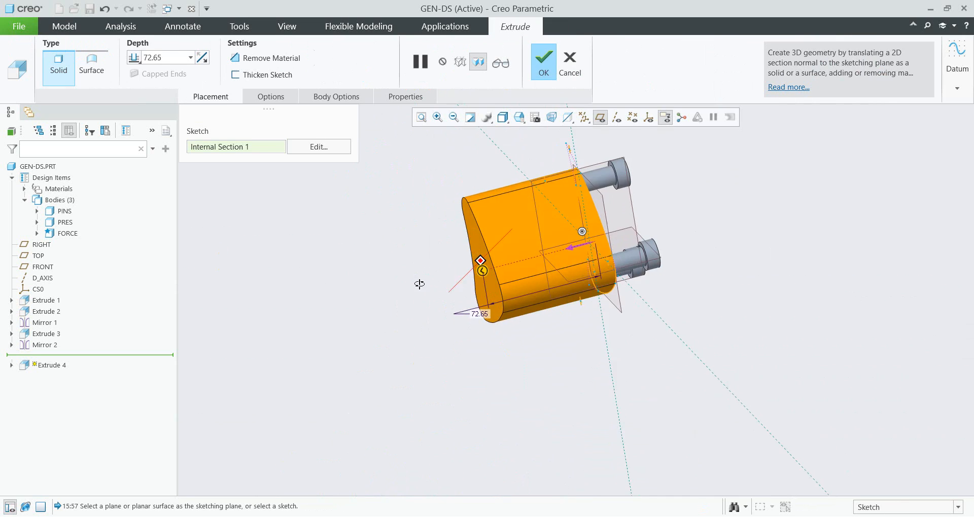
# - Set the extrude's depth To Reference, up to the end face of the front pin collar
pyautogui.click(135, 60)
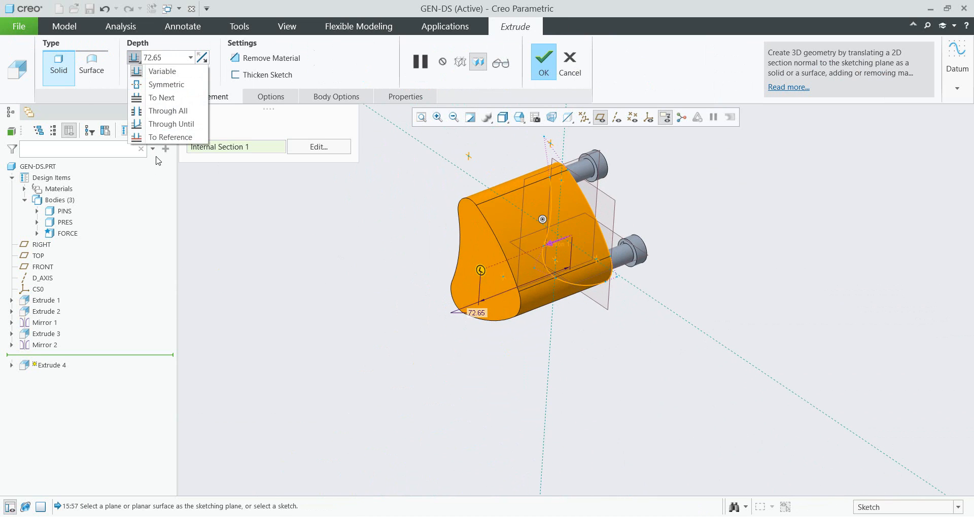
pyautogui.click(154, 137)
pyautogui.scroll(-4, 500, 228)
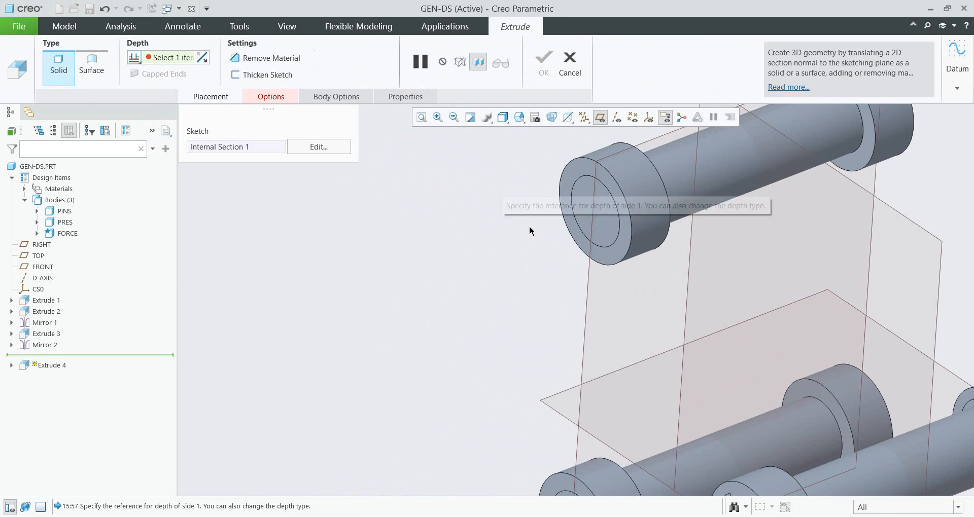
pyautogui.click(572, 189)
pyautogui.scroll(4, 241, 175)
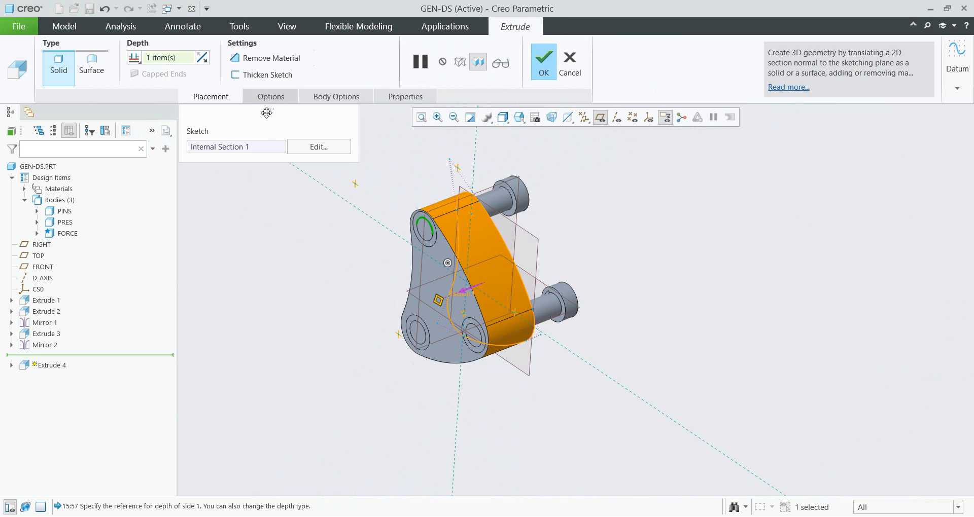
# - Extend the second side To Reference up to the opposite collar face and put the extrude in a new body
pyautogui.click(272, 97)
pyautogui.click(301, 205)
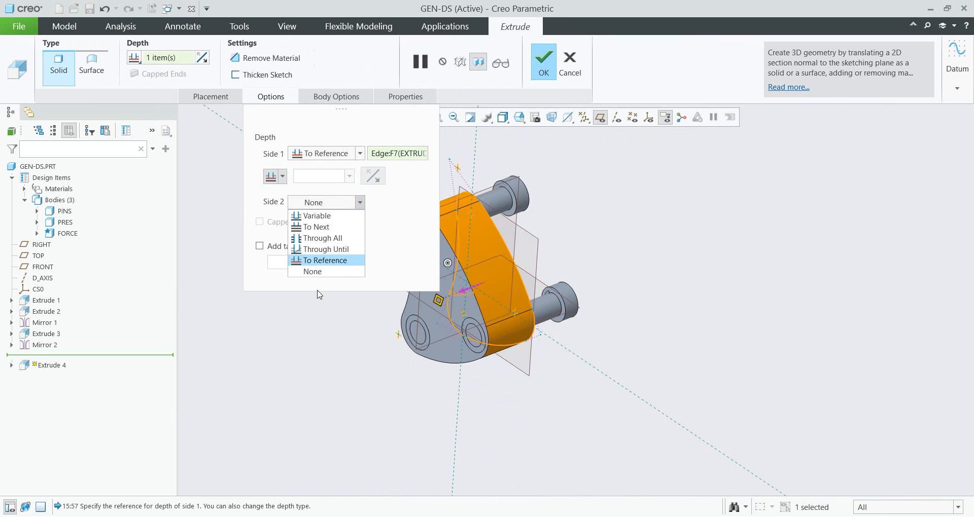
pyautogui.click(325, 260)
pyautogui.moveTo(449, 266); pyautogui.dragTo(639, 266, button='middle')
pyautogui.scroll(-5, 494, 229)
pyautogui.click(497, 252)
pyautogui.scroll(4, 576, 268)
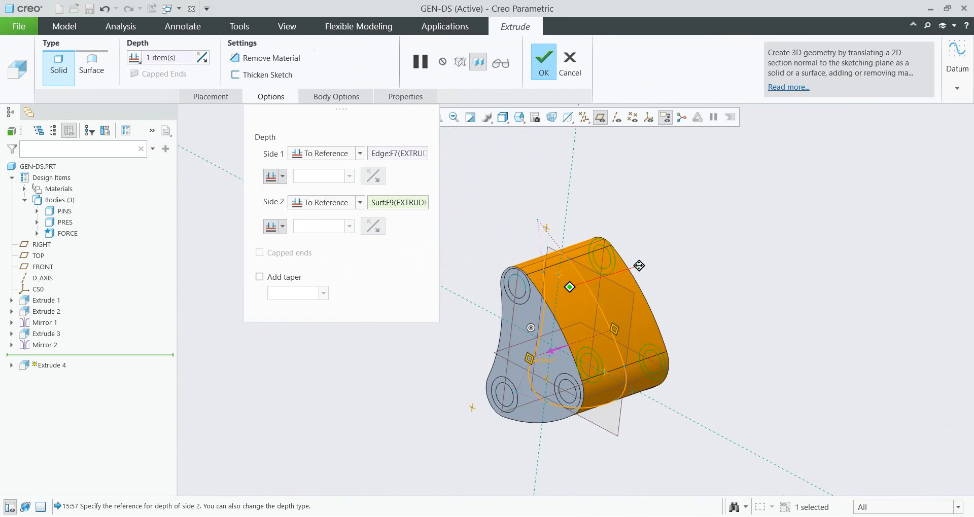
pyautogui.click(336, 96)
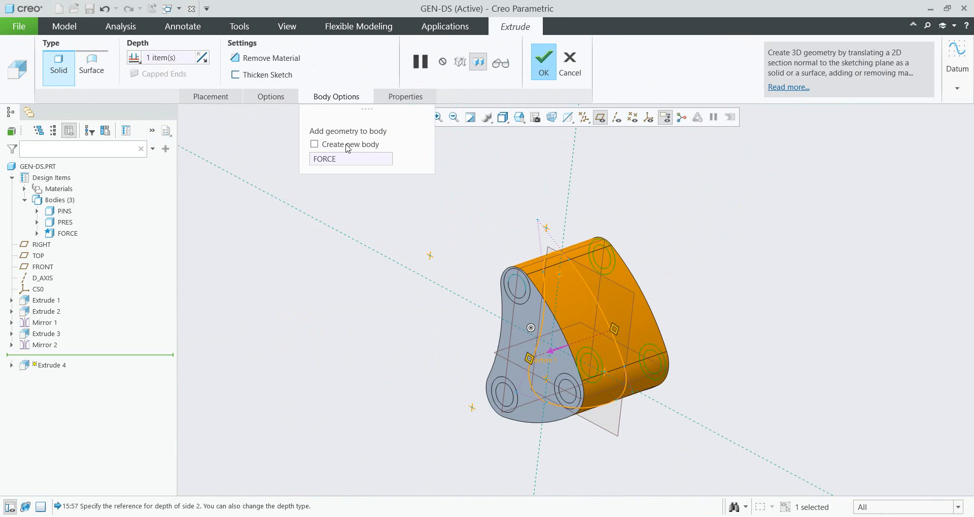
pyautogui.click(315, 145)
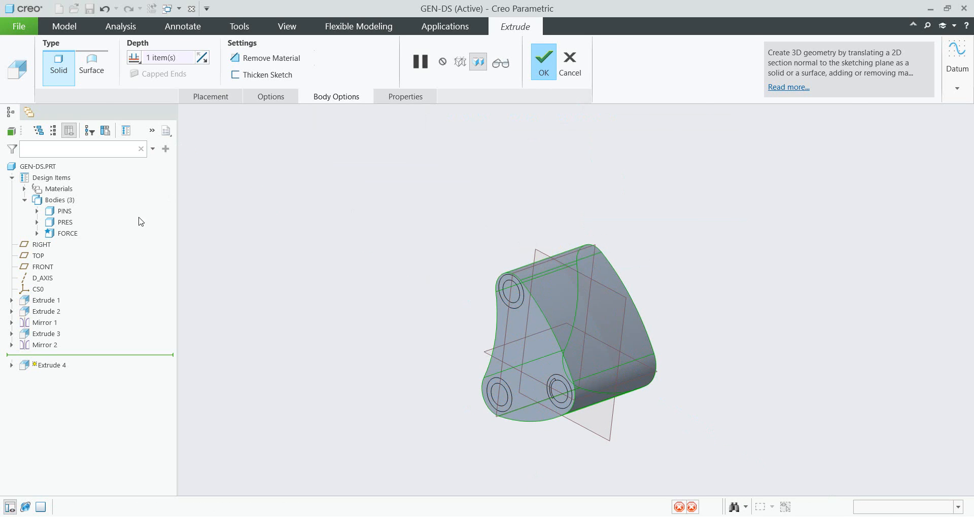
# - Rename the new body to MAIN
pyautogui.doubleClick(68, 247)
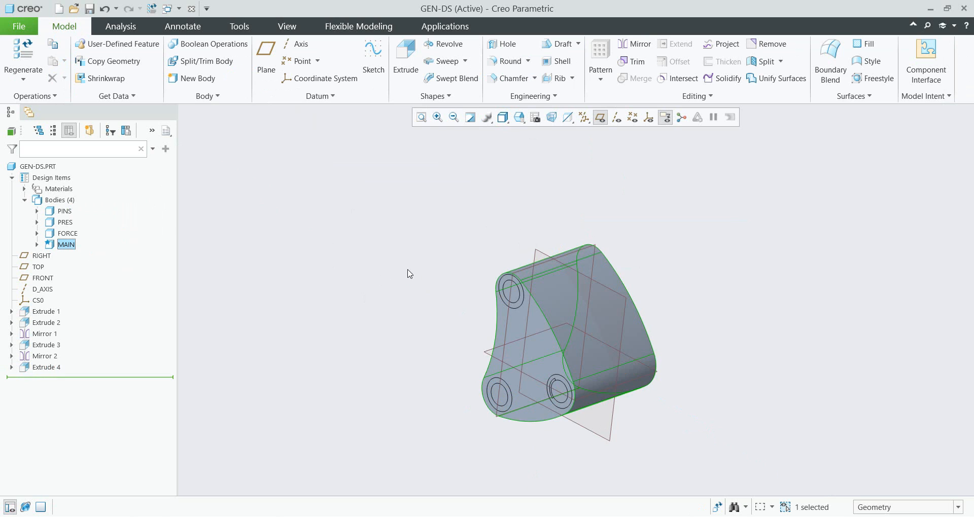
pyautogui.click(415, 304)
# - Open the Generative Design application
pyautogui.moveTo(452, 323); pyautogui.dragTo(355, 223, button='middle')
pyautogui.click(439, 30)
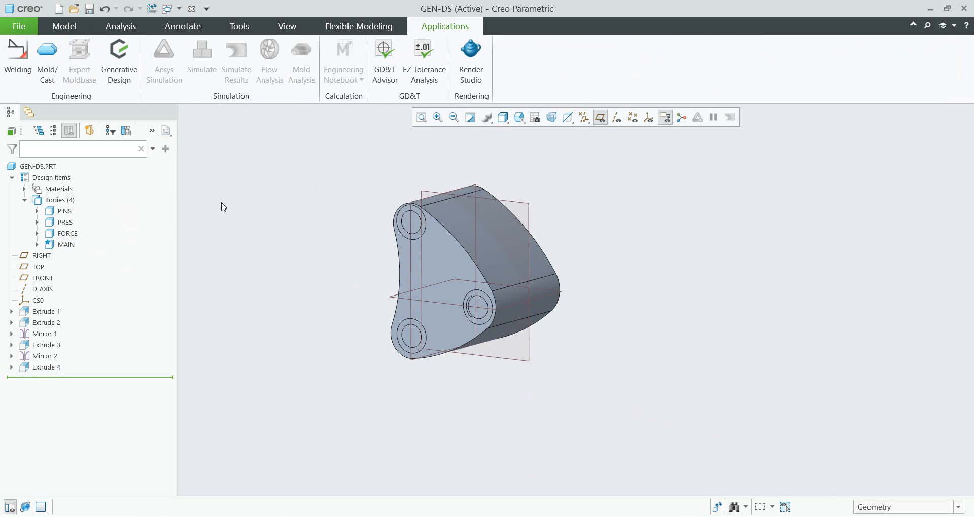
pyautogui.click(118, 56)
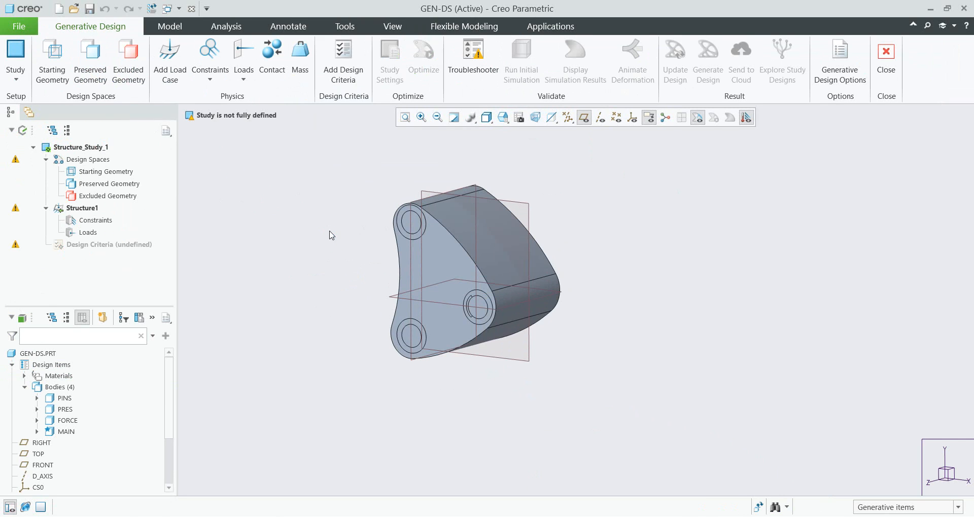
# - Assign the MAIN body as the study's starting geometry
pyautogui.keyDown('shift'); pyautogui.moveTo(349, 282); pyautogui.dragTo(389, 338, button='middle'); pyautogui.keyUp('shift')
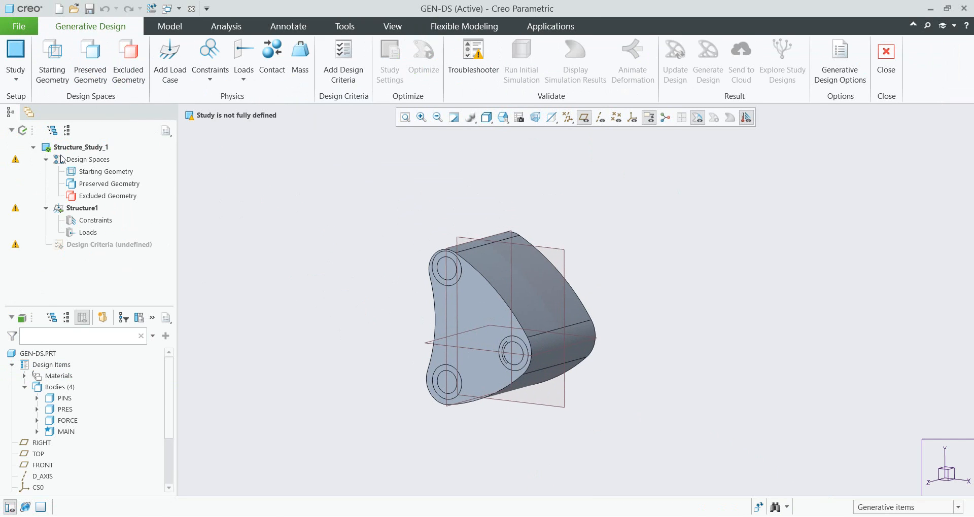
pyautogui.click(56, 80)
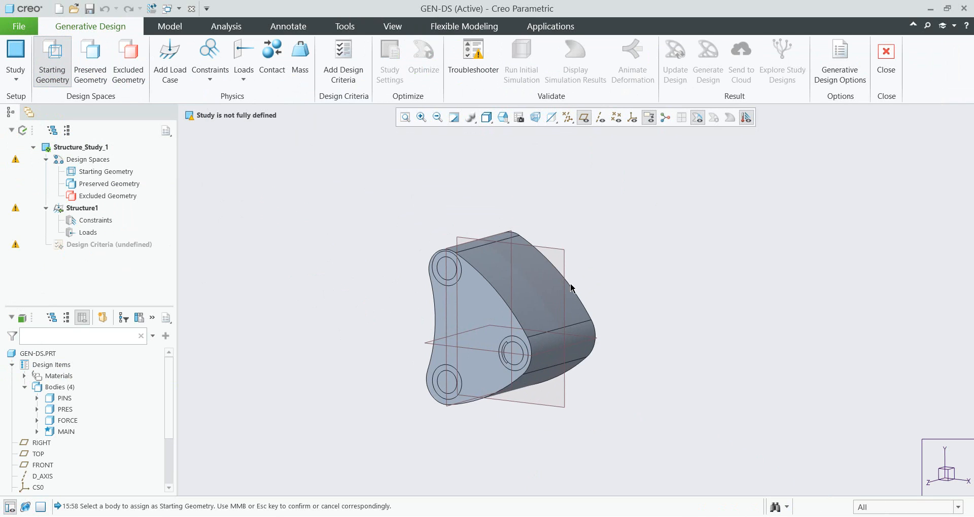
pyautogui.click(502, 298)
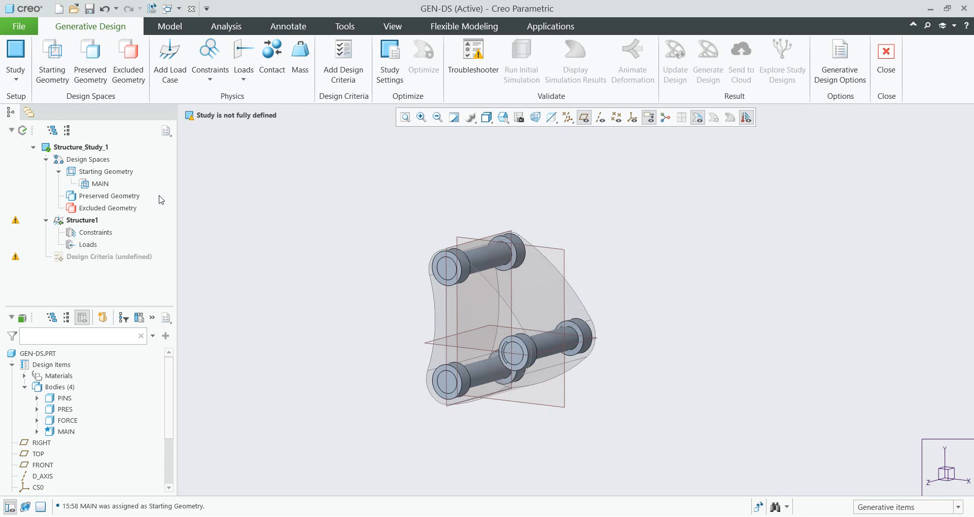
# - Assign the PRES and FORCE bodies as preserved geometry
pyautogui.click(90, 58)
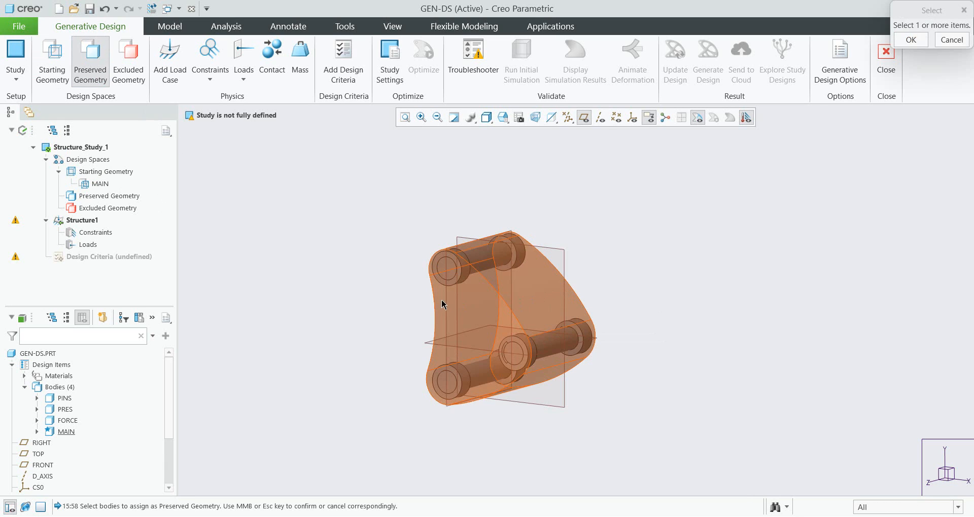
pyautogui.rightClick(463, 274)
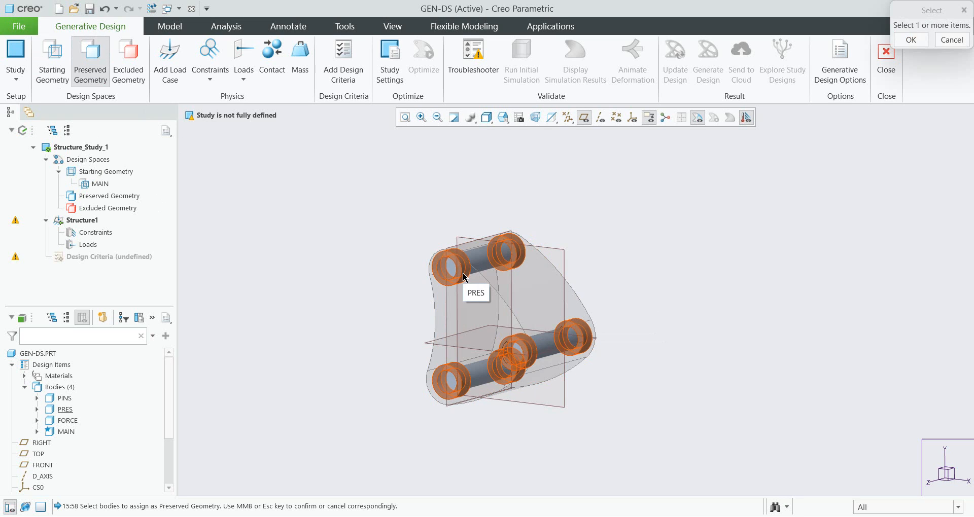
pyautogui.click(463, 276)
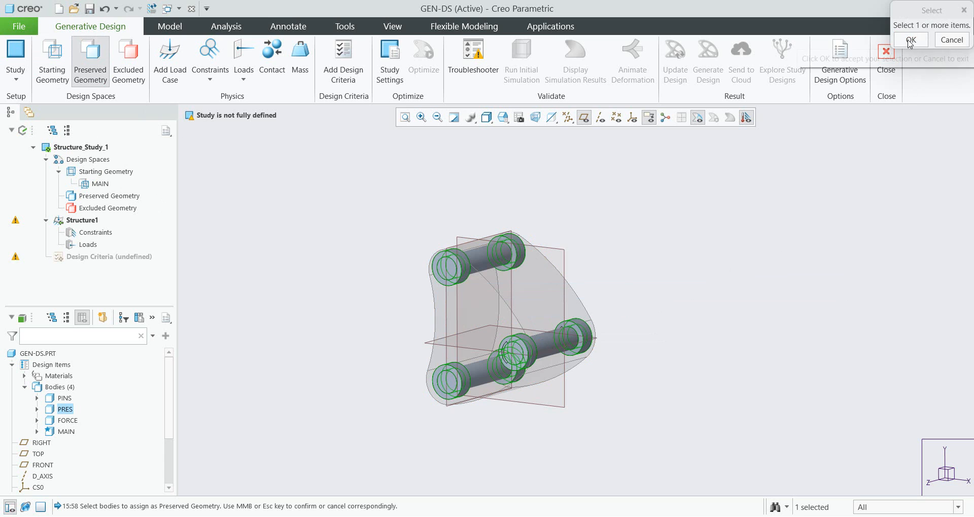
pyautogui.scroll(5, 487, 361)
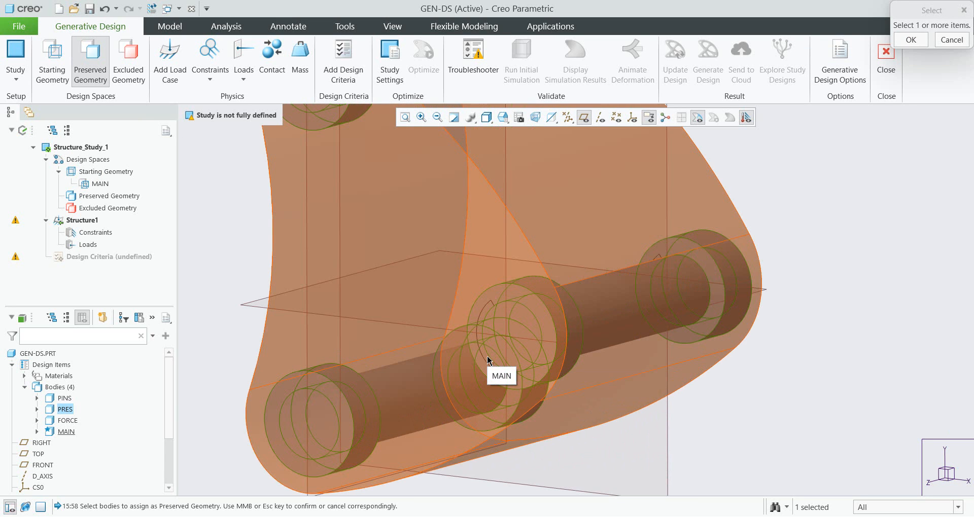
pyautogui.rightClick(487, 361)
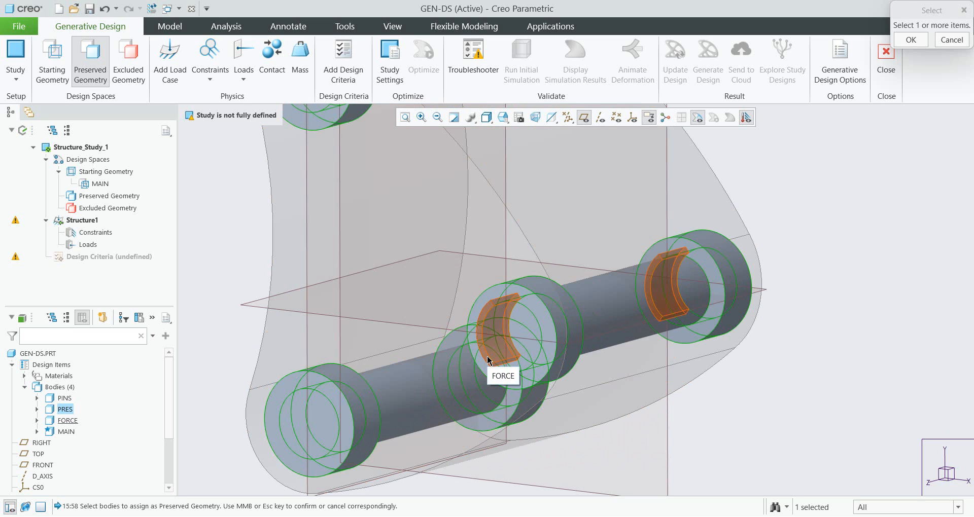
pyautogui.click(488, 361)
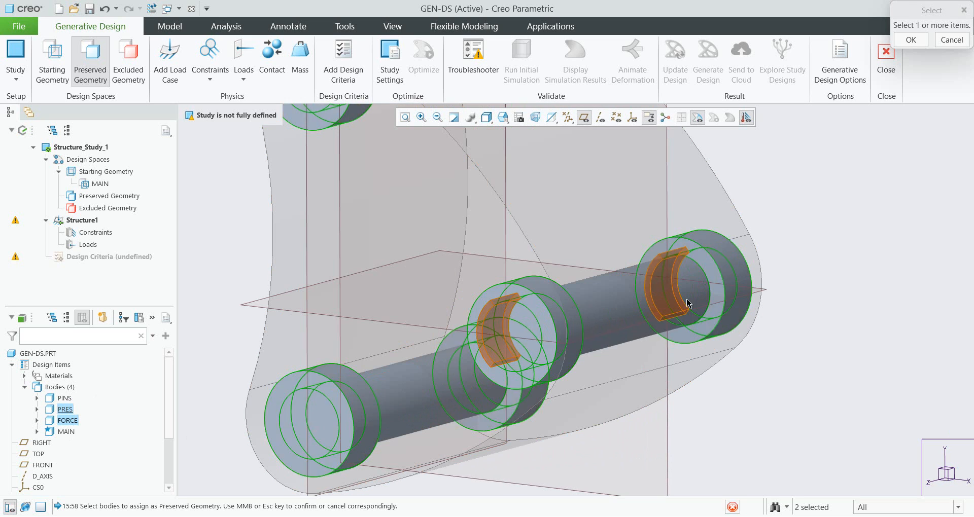
pyautogui.scroll(-2, 677, 293)
pyautogui.click(911, 39)
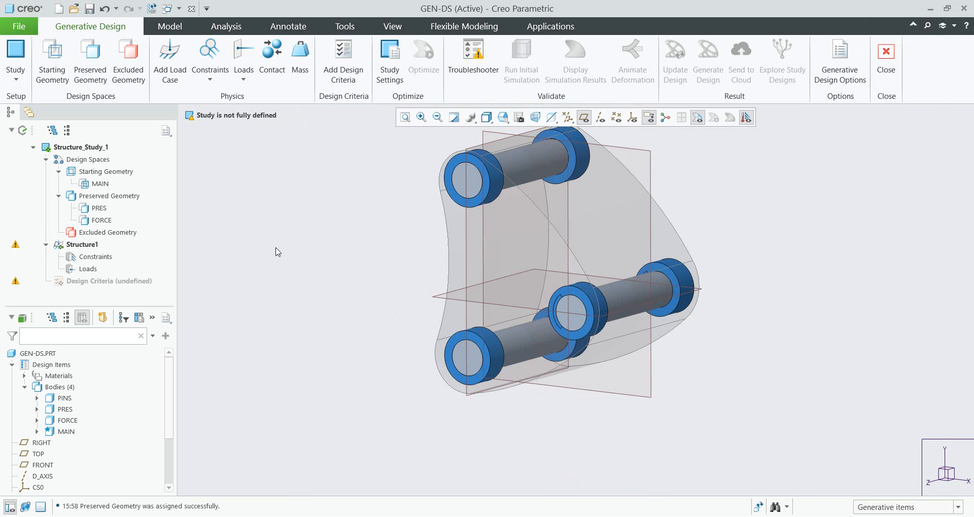
# - Assign the PINS body as excluded geometry
pyautogui.click(129, 65)
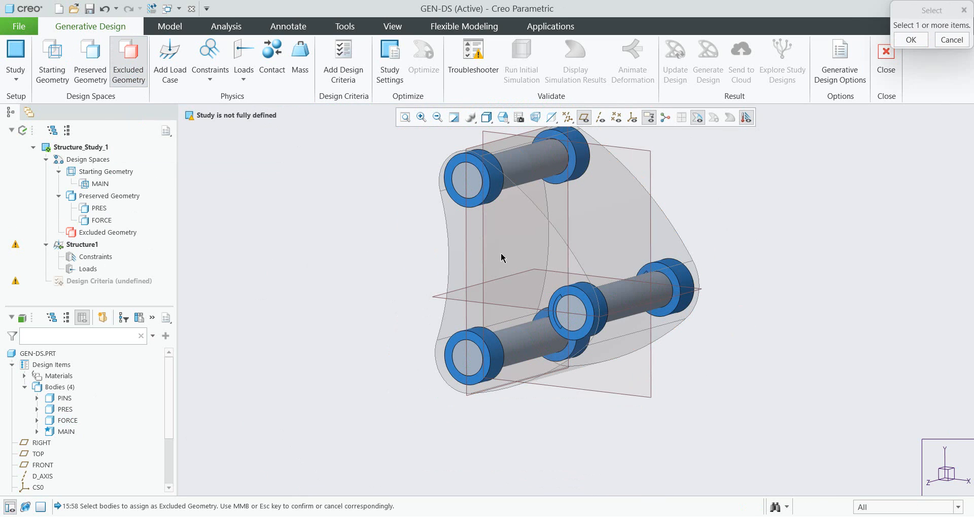
pyautogui.click(532, 170)
pyautogui.click(916, 43)
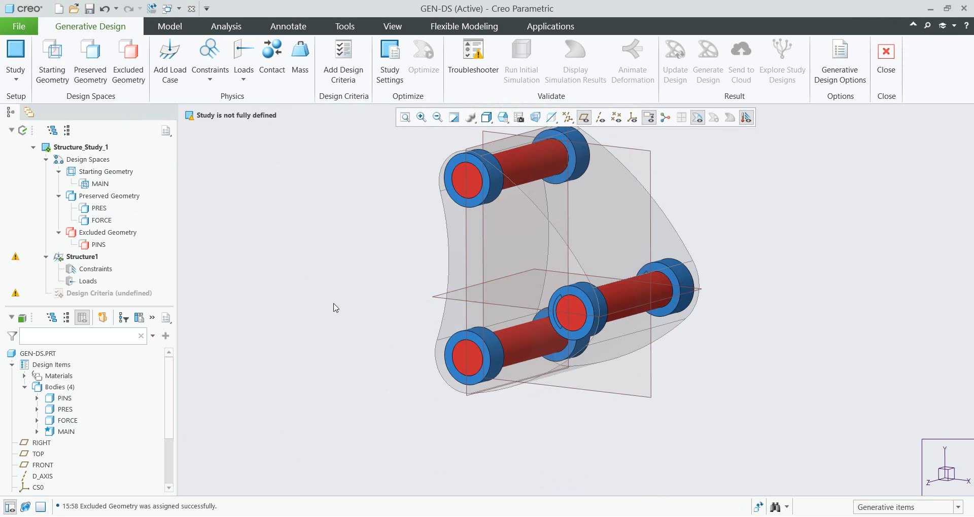
# - Apply a fixed constraint to the bore faces of the two upper pin bushings
pyautogui.scroll(-3, 335, 304)
pyautogui.keyDown('shift'); pyautogui.moveTo(337, 295); pyautogui.dragTo(339, 318, button='middle'); pyautogui.keyUp('shift')
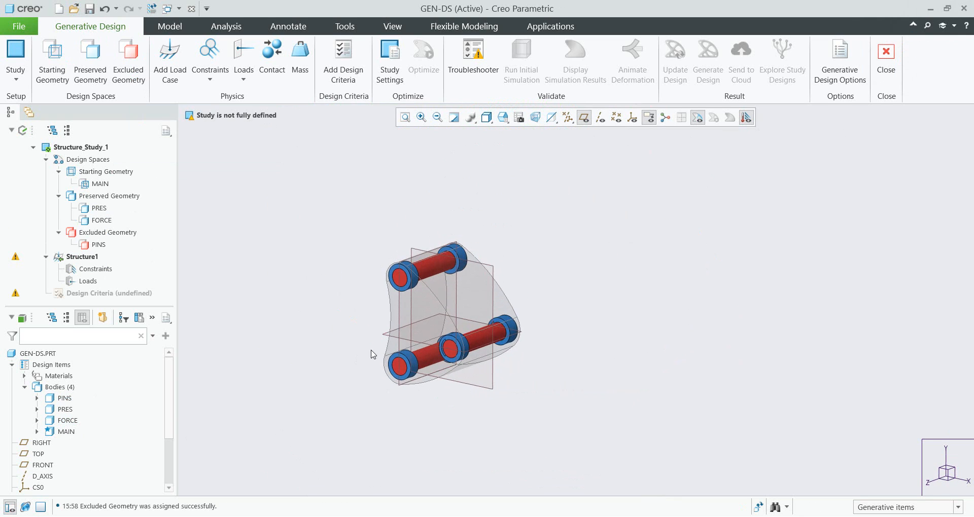
pyautogui.scroll(3, 369, 355)
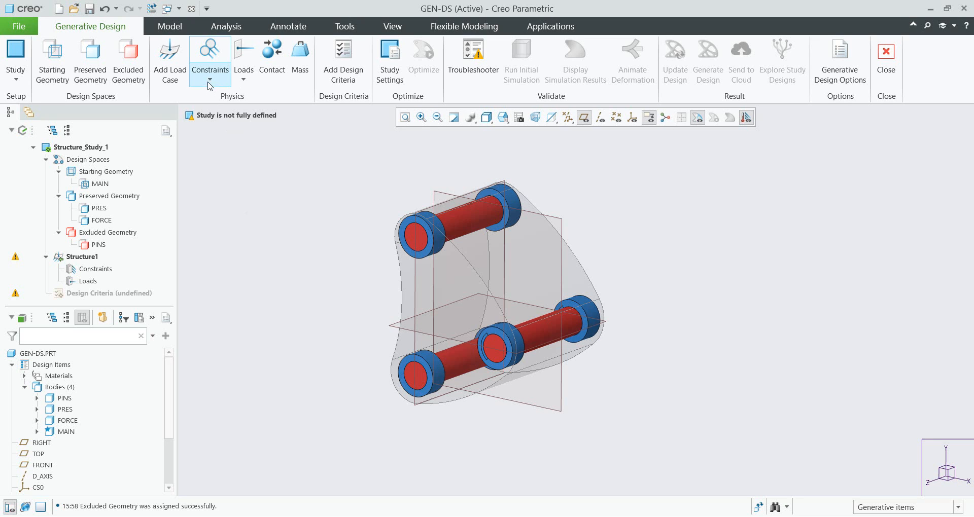
pyautogui.click(209, 64)
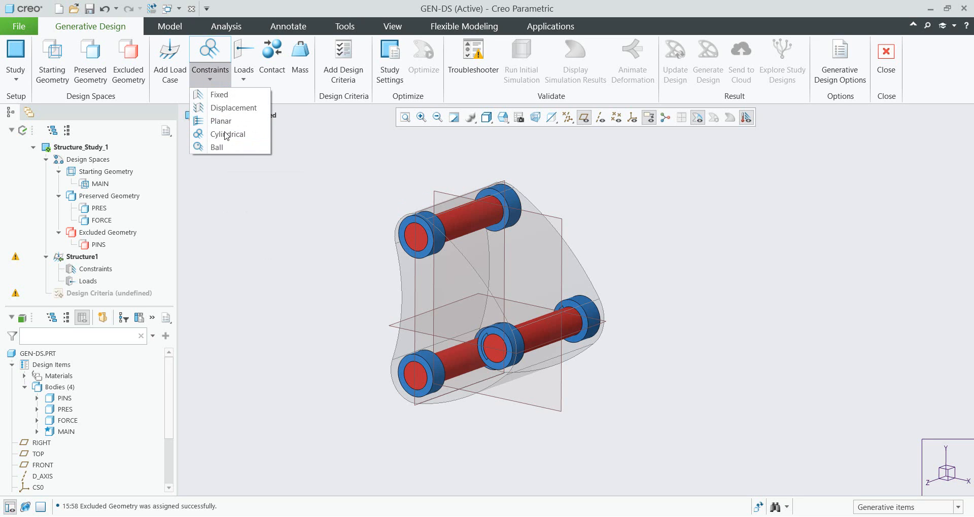
pyautogui.click(218, 94)
pyautogui.scroll(3, 412, 239)
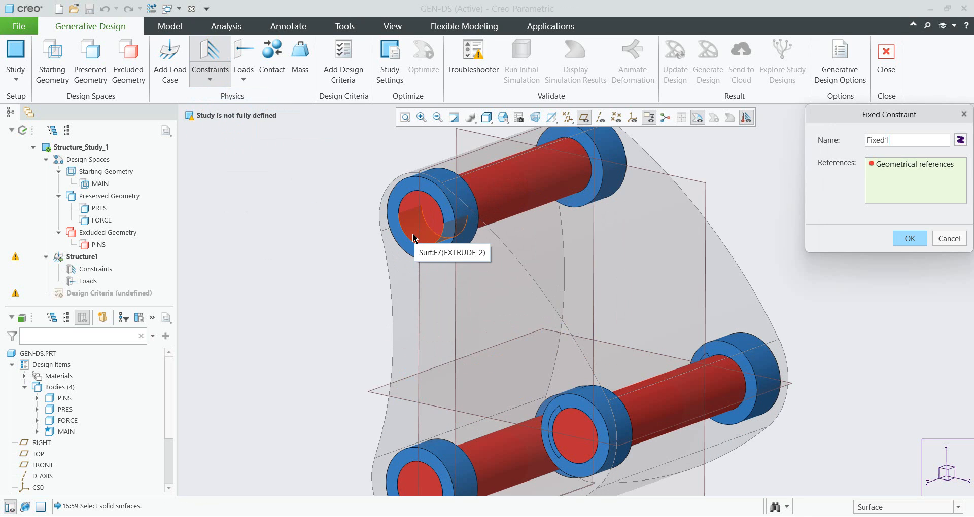
pyautogui.click(405, 209)
pyautogui.keyDown('ctrl'); pyautogui.click(574, 191); pyautogui.keyUp('ctrl')
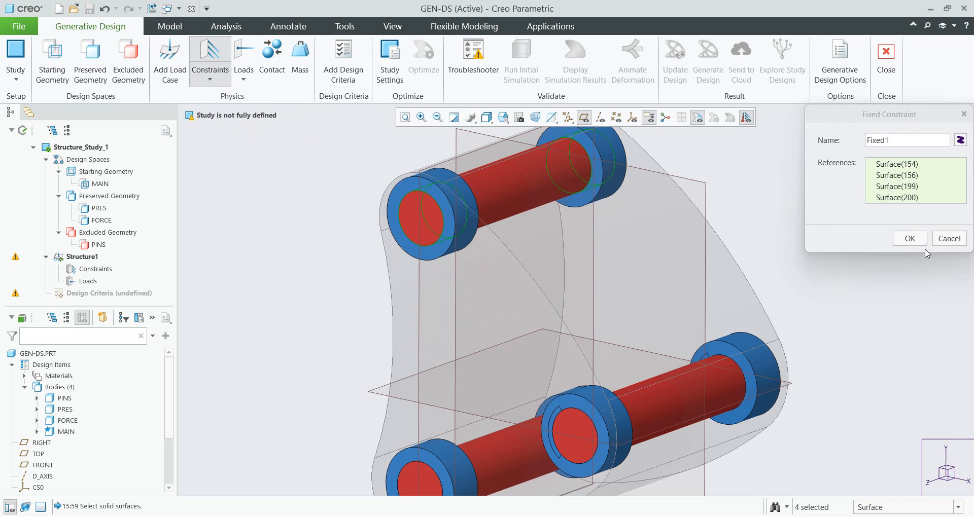
pyautogui.click(910, 239)
# - Apply a cylindrical constraint with free rotation to the bore faces of the two lower-left bushings
pyautogui.click(218, 82)
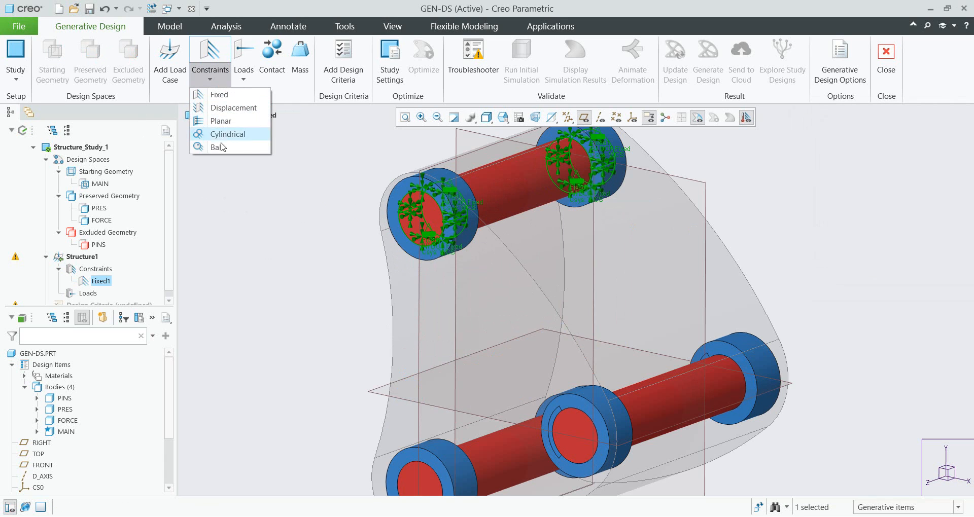
pyautogui.click(223, 134)
pyautogui.scroll(-5, 416, 341)
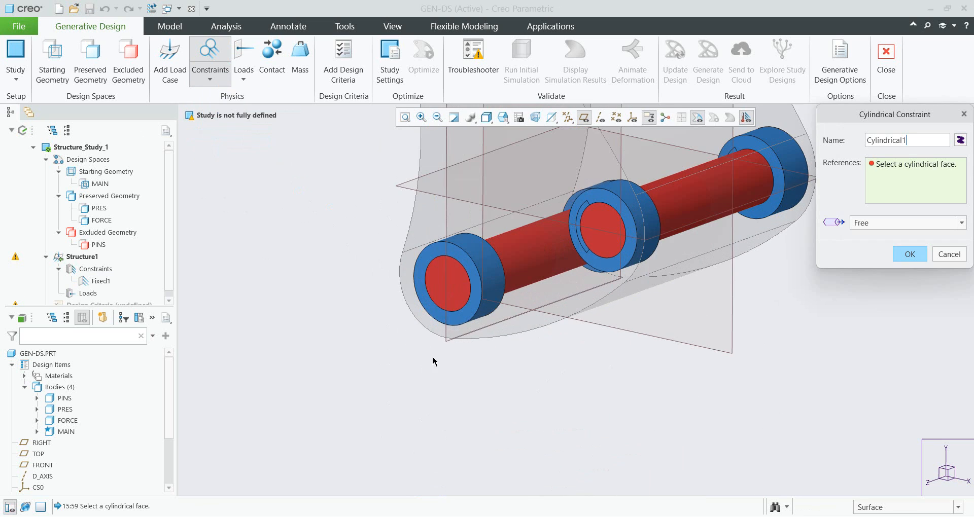
pyautogui.click(444, 299)
pyautogui.moveTo(544, 283); pyautogui.dragTo(565, 290, button='middle')
pyautogui.click(568, 292)
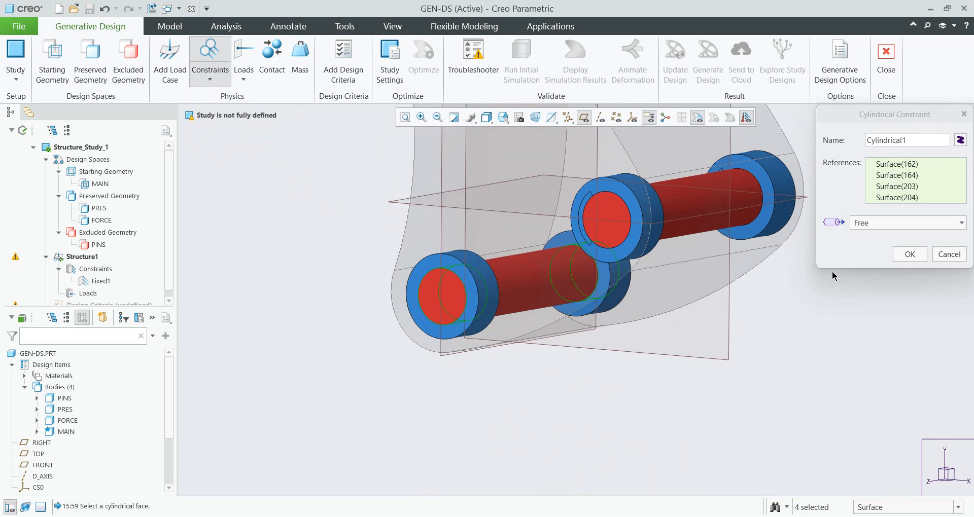
pyautogui.click(909, 254)
# - Add a force load by directional components in N, with a negative X value, on the two lower-right bushing bores
pyautogui.click(216, 82)
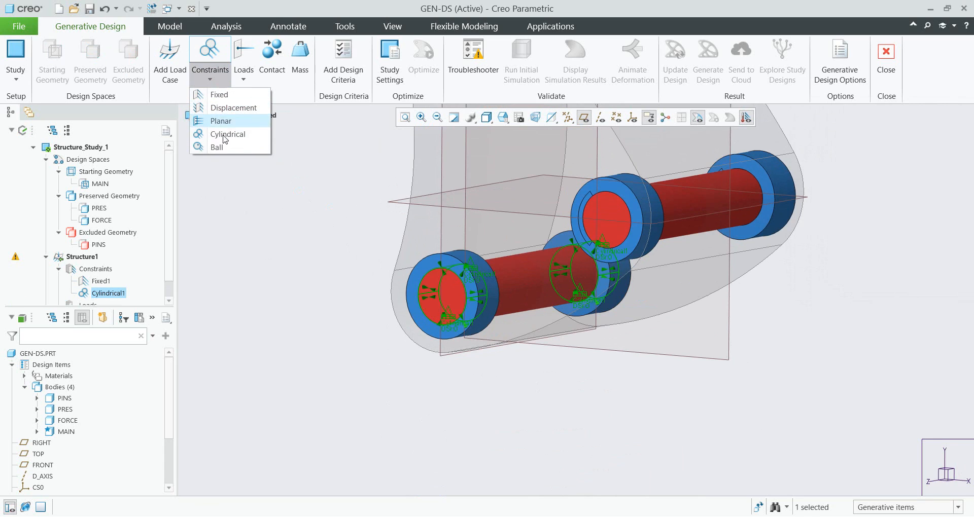
pyautogui.click(265, 247)
pyautogui.scroll(2, 271, 263)
pyautogui.click(244, 78)
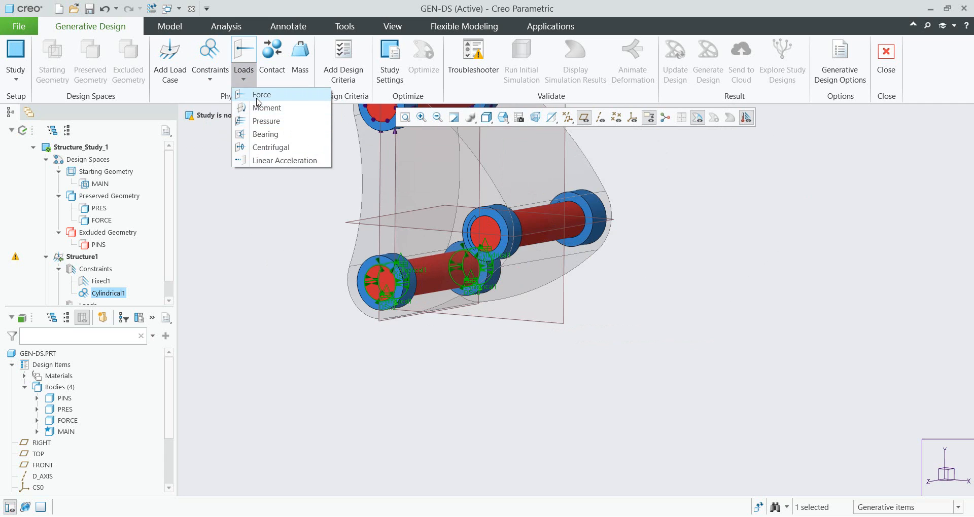
pyautogui.click(272, 95)
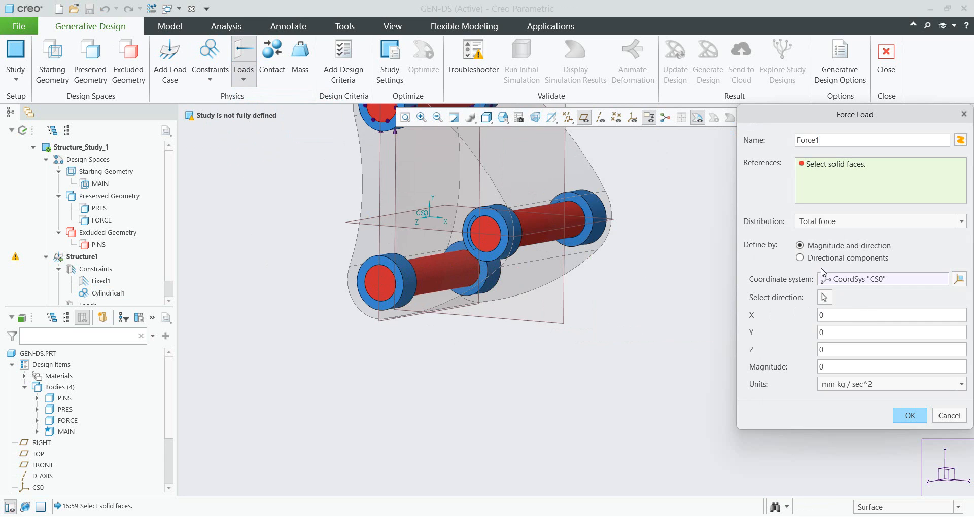
pyautogui.click(800, 258)
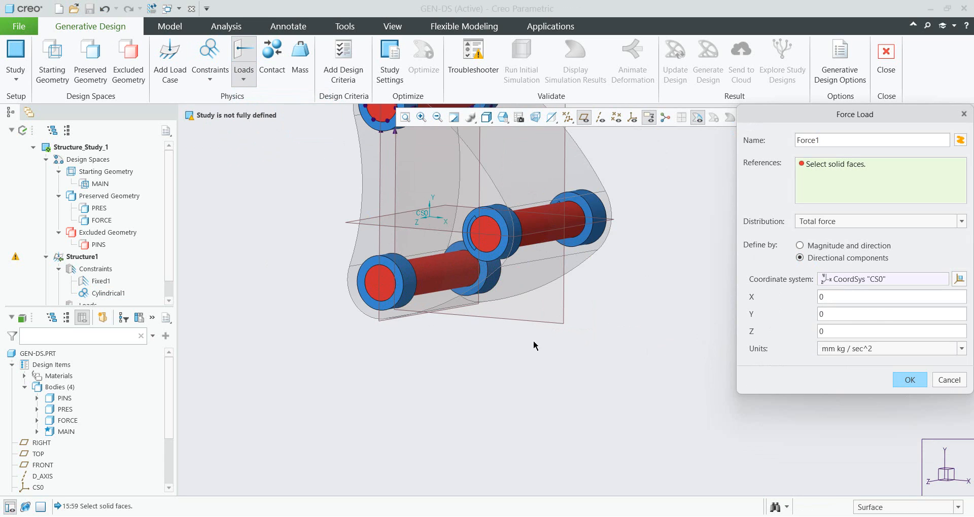
pyautogui.moveTo(507, 337); pyautogui.dragTo(496, 349, button='middle')
pyautogui.scroll(-5, 463, 261)
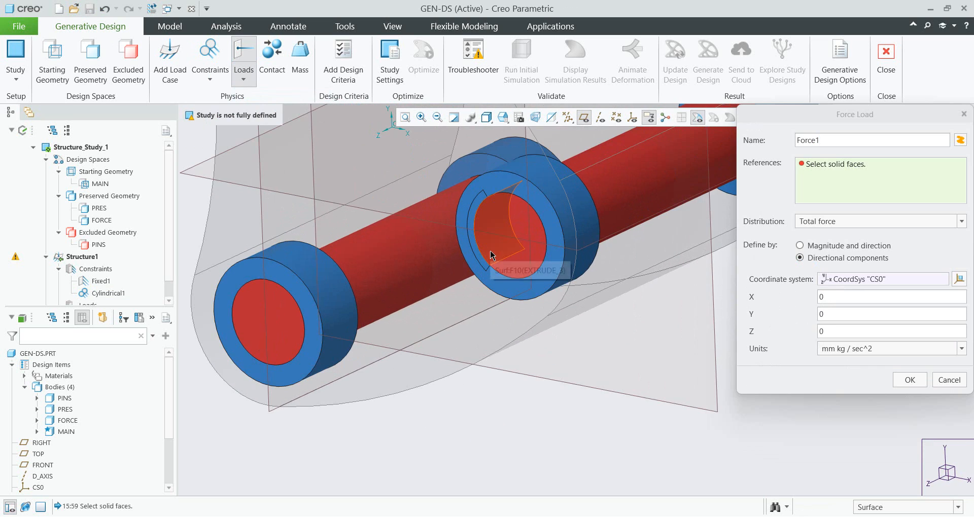
pyautogui.click(490, 255)
pyautogui.scroll(4, 385, 299)
pyautogui.scroll(-2, 519, 248)
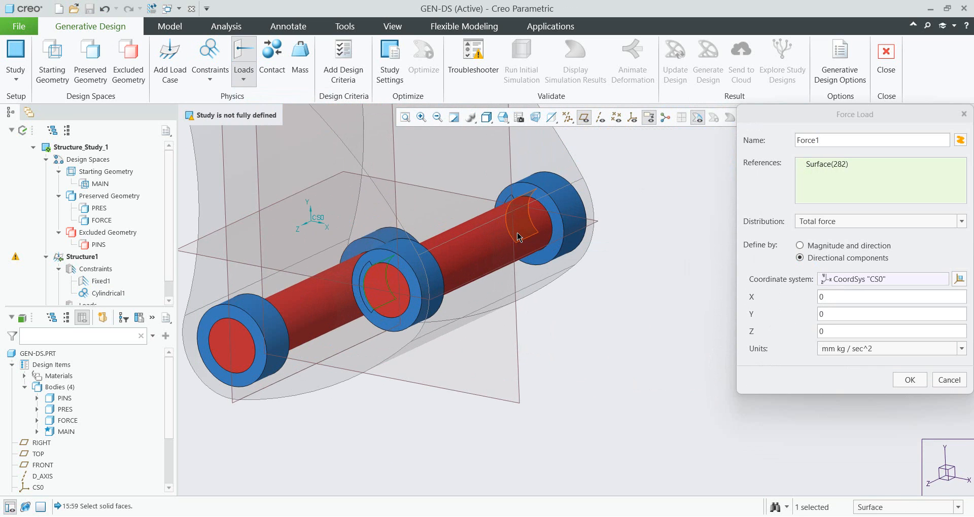
pyautogui.keyDown('ctrl'); pyautogui.click(518, 236); pyautogui.keyUp('ctrl')
pyautogui.scroll(2, 510, 327)
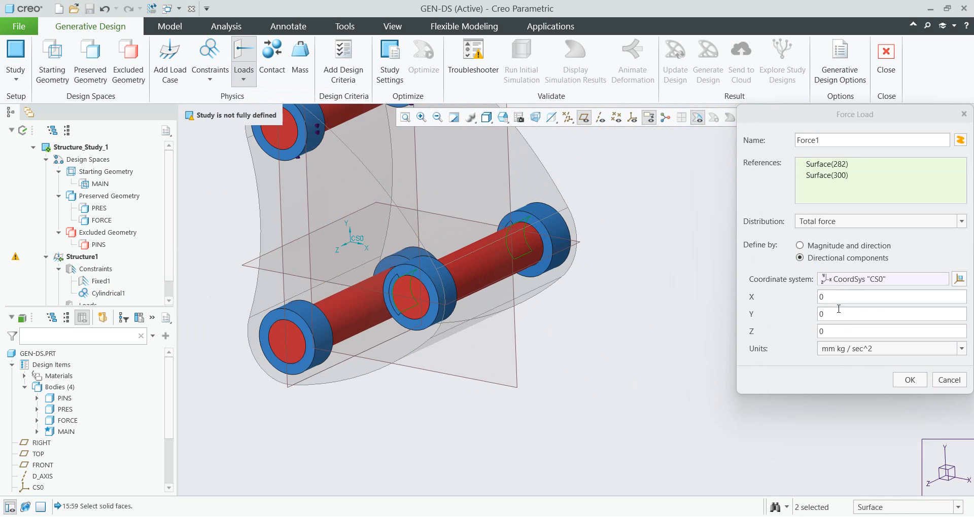
pyautogui.click(848, 353)
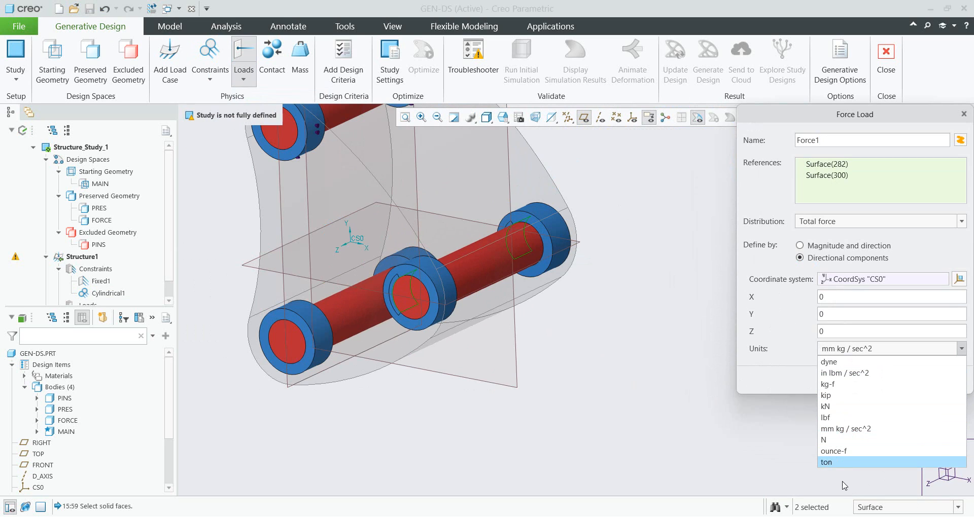
pyautogui.click(832, 440)
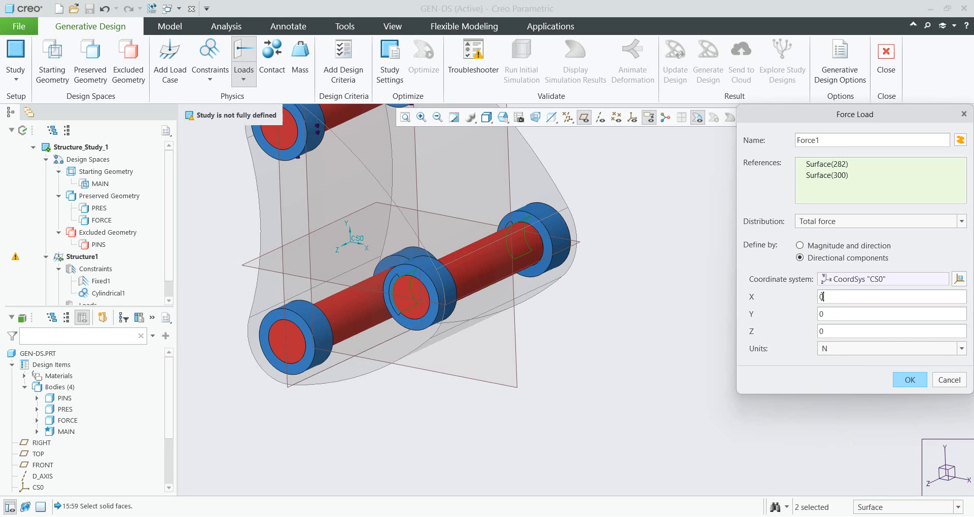
pyautogui.moveTo(823, 296); pyautogui.dragTo(781, 296)
pyautogui.write('-1500')
pyautogui.click(909, 380)
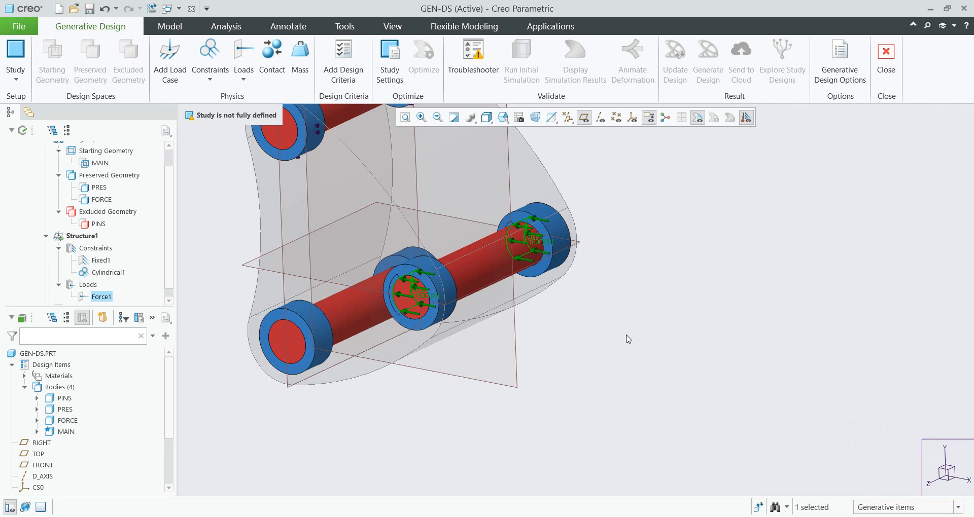
# - Review the study's optimization settings and confirm them
pyautogui.scroll(5, 627, 337)
pyautogui.scroll(-4, 576, 291)
pyautogui.keyDown('shift'); pyautogui.moveTo(560, 293); pyautogui.dragTo(498, 313, button='middle'); pyautogui.keyUp('shift')
pyautogui.scroll(2, 560, 312)
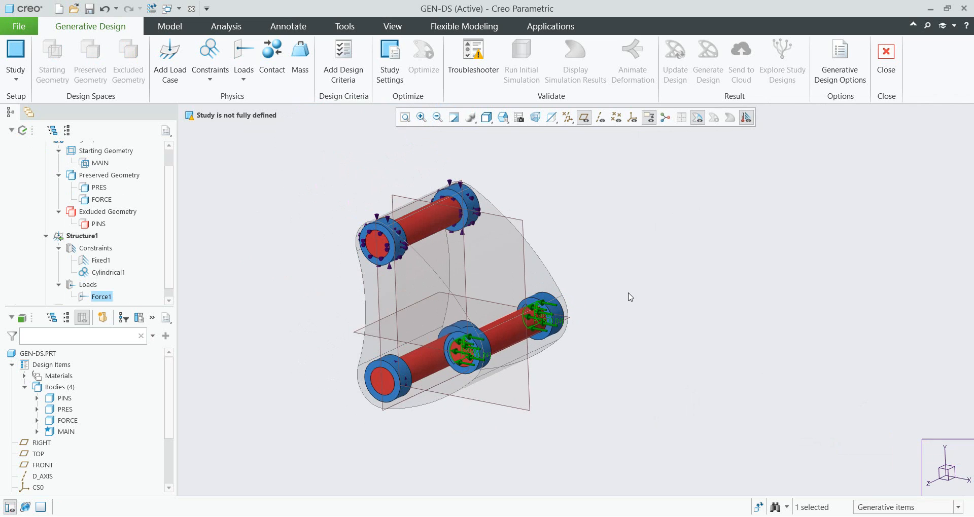
pyautogui.keyDown('shift'); pyautogui.moveTo(629, 296); pyautogui.dragTo(608, 291, button='middle'); pyautogui.keyUp('shift')
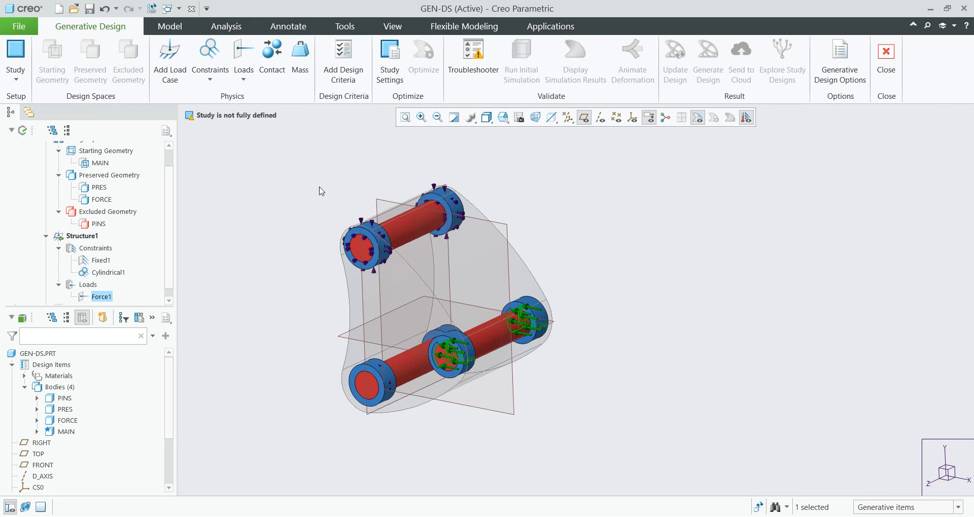
pyautogui.click(390, 76)
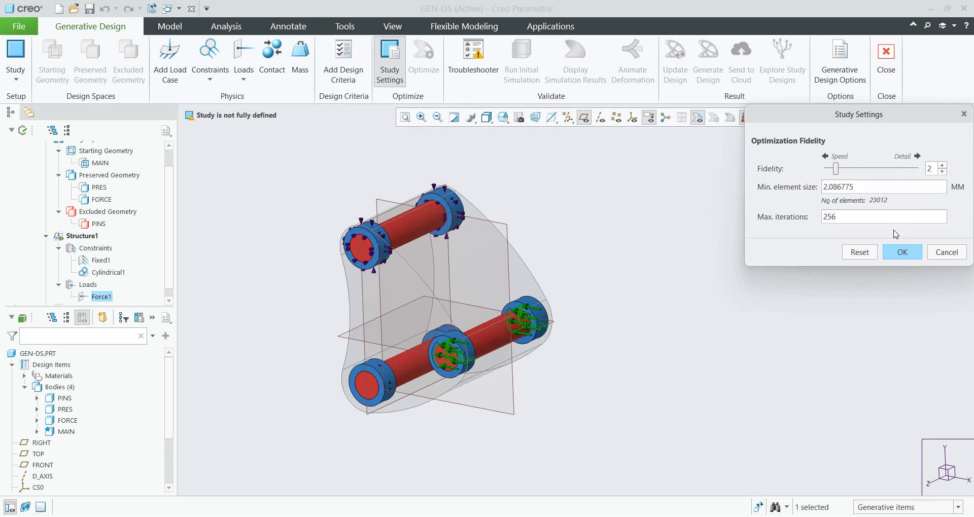
pyautogui.moveTo(837, 171)
pyautogui.mouseDown()
pyautogui.moveTo(860, 169)
pyautogui.moveTo(835, 167)
pyautogui.mouseUp()
pyautogui.click(901, 253)
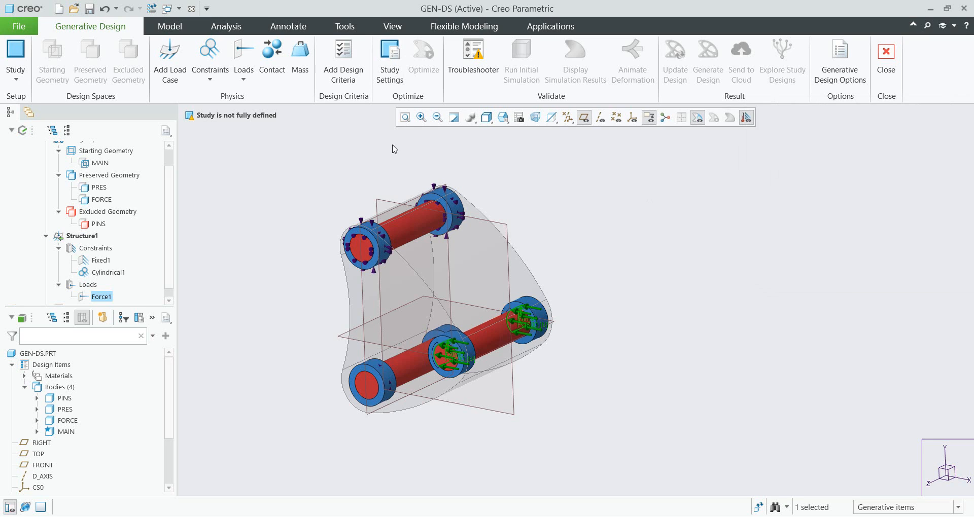
# - Add design criteria that maximize stiffness with the volume limited to 30%
pyautogui.click(350, 83)
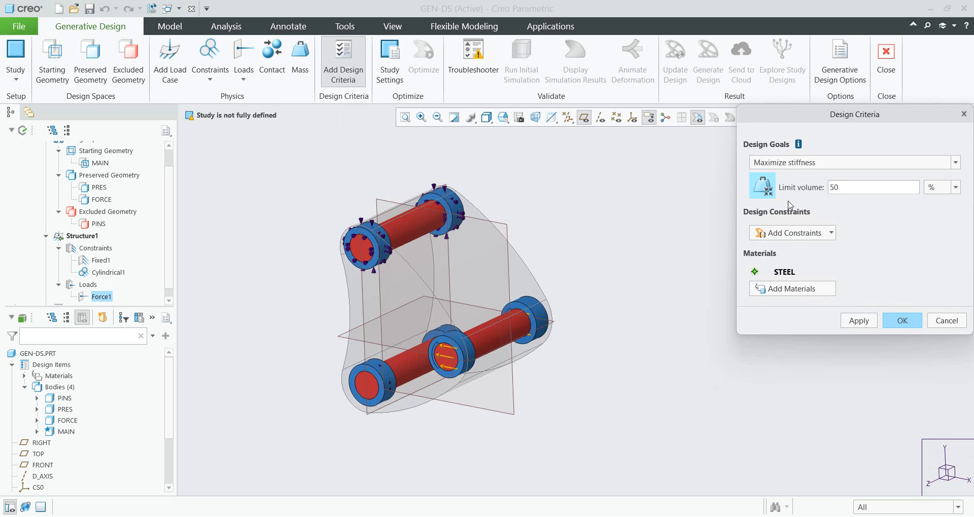
pyautogui.click(785, 164)
pyautogui.click(768, 188)
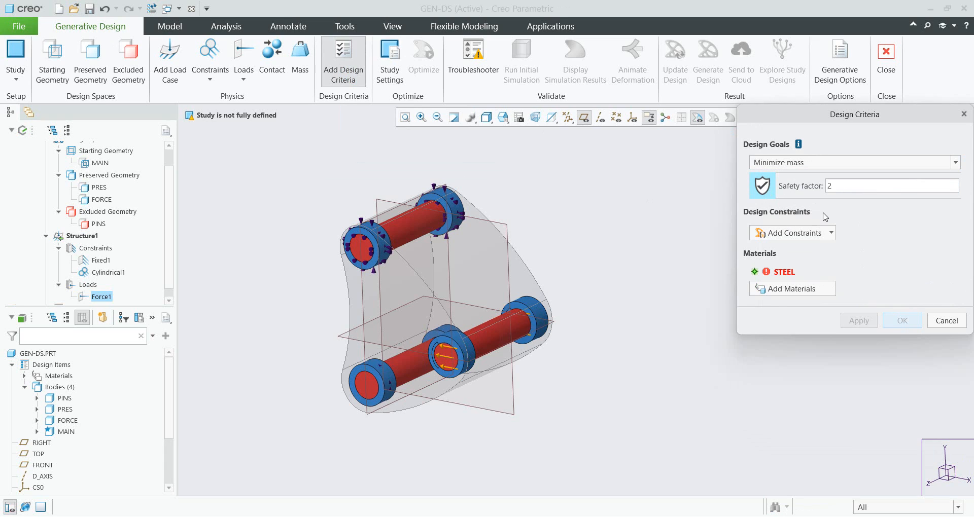
pyautogui.click(782, 163)
pyautogui.click(791, 177)
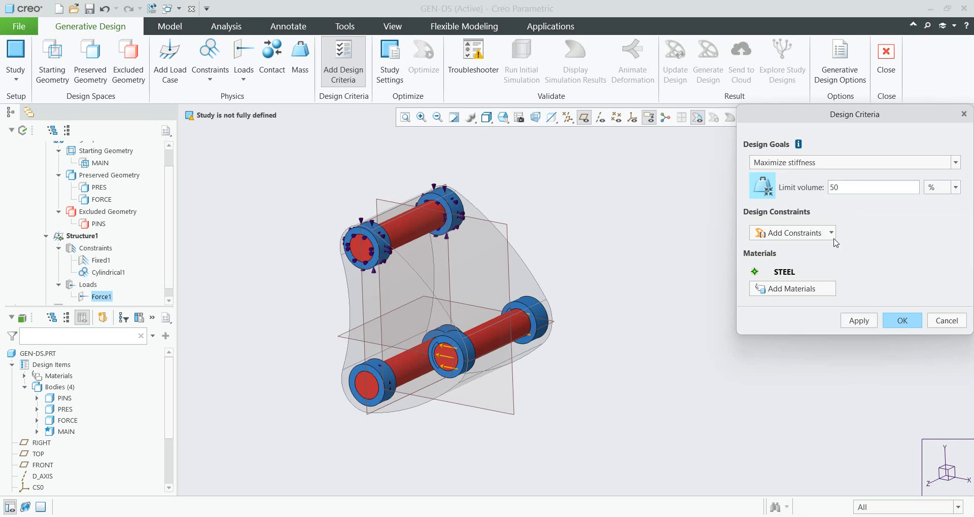
pyautogui.doubleClick(844, 187)
pyautogui.write('30')
# - Add a symmetry design constraint about the FRONT datum plane and confirm the design criteria
pyautogui.click(817, 235)
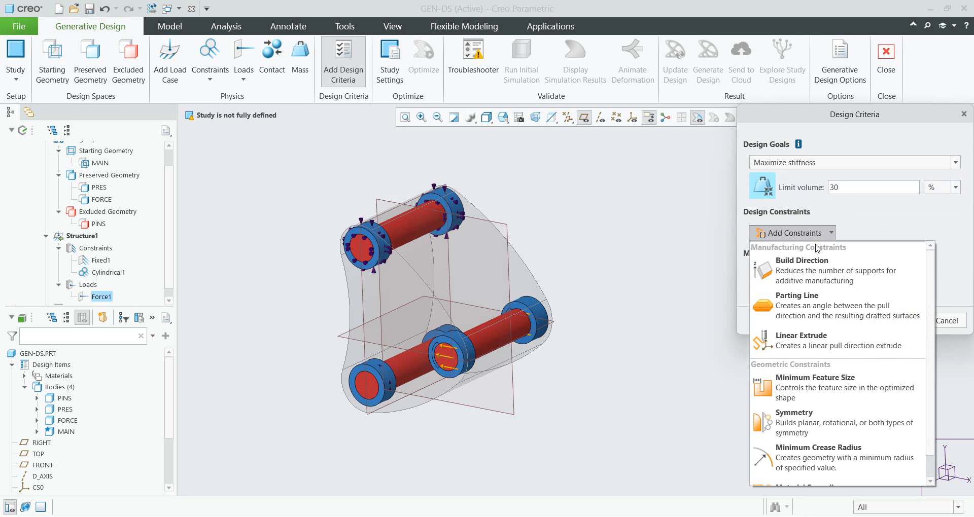
pyautogui.scroll(-1, 830, 428)
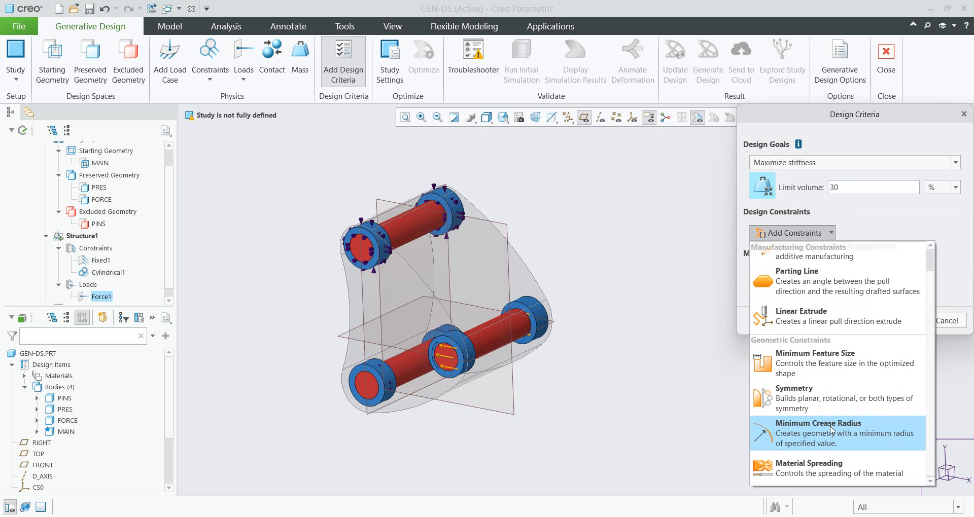
pyautogui.click(802, 400)
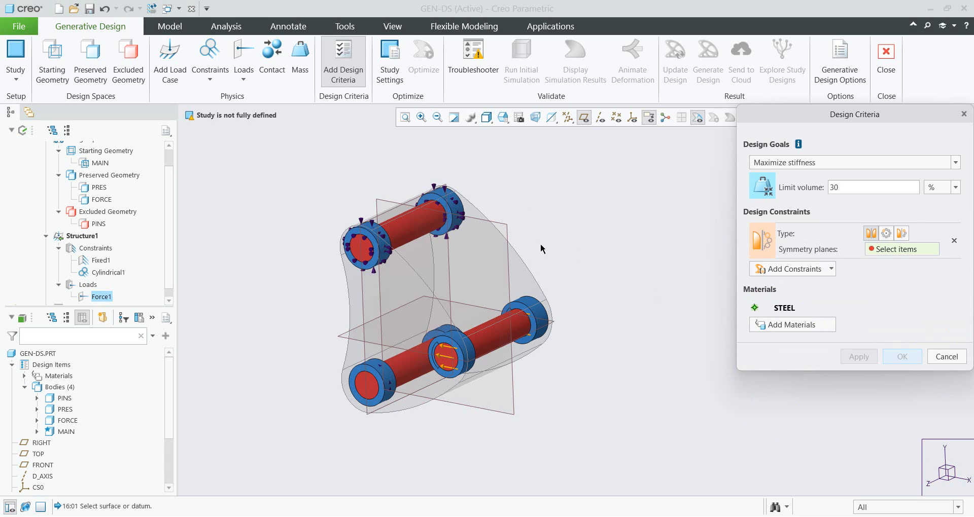
pyautogui.moveTo(561, 217)
pyautogui.mouseDown(button='middle')
pyautogui.moveTo(521, 221)
pyautogui.moveTo(560, 217)
pyautogui.mouseUp(button='middle')
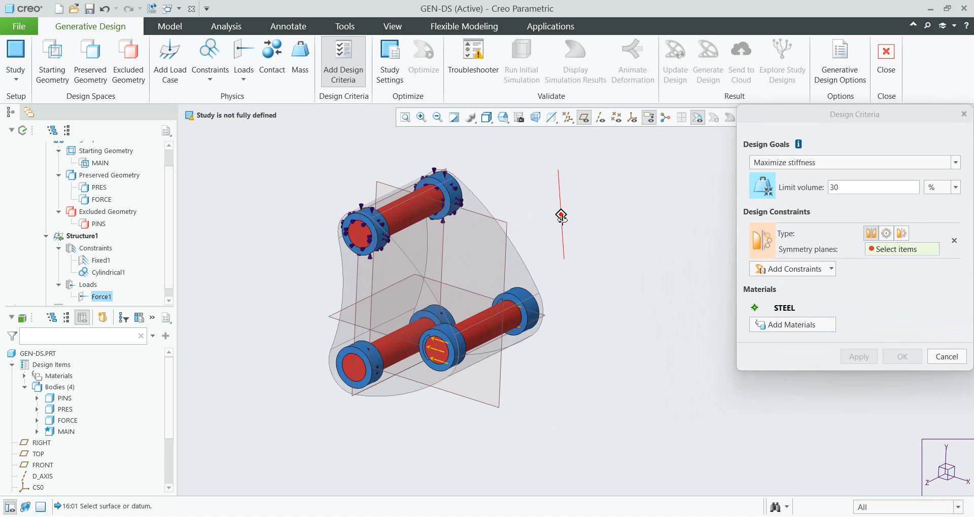
pyautogui.click(505, 225)
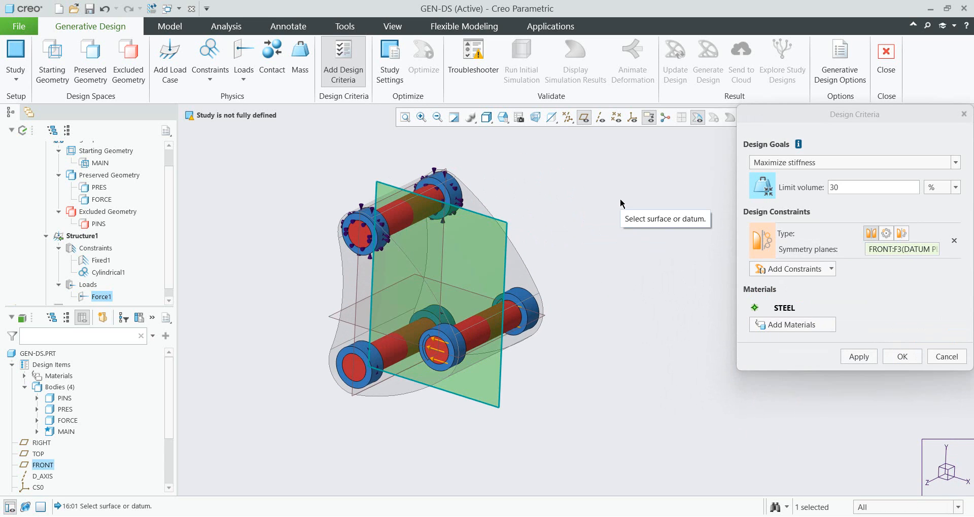
pyautogui.click(902, 358)
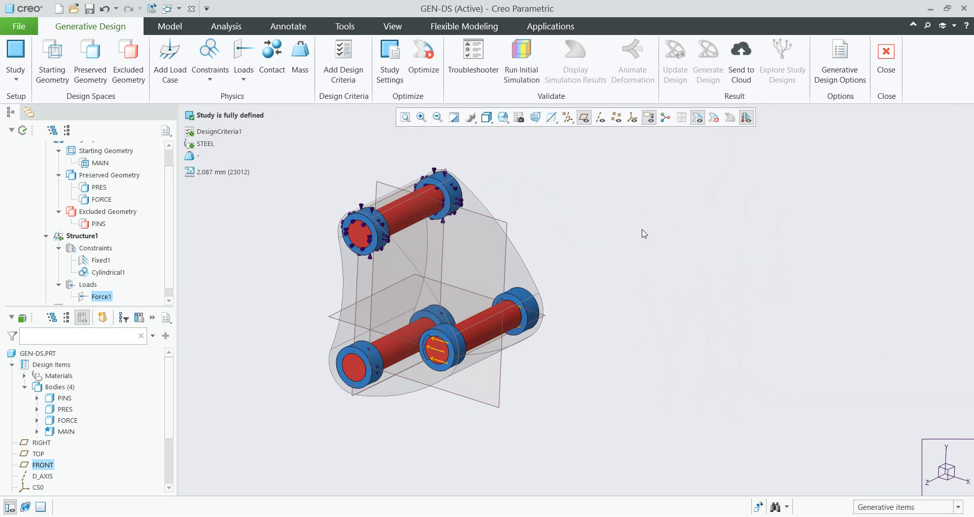
# - Run the generative design optimization
pyautogui.click(426, 80)
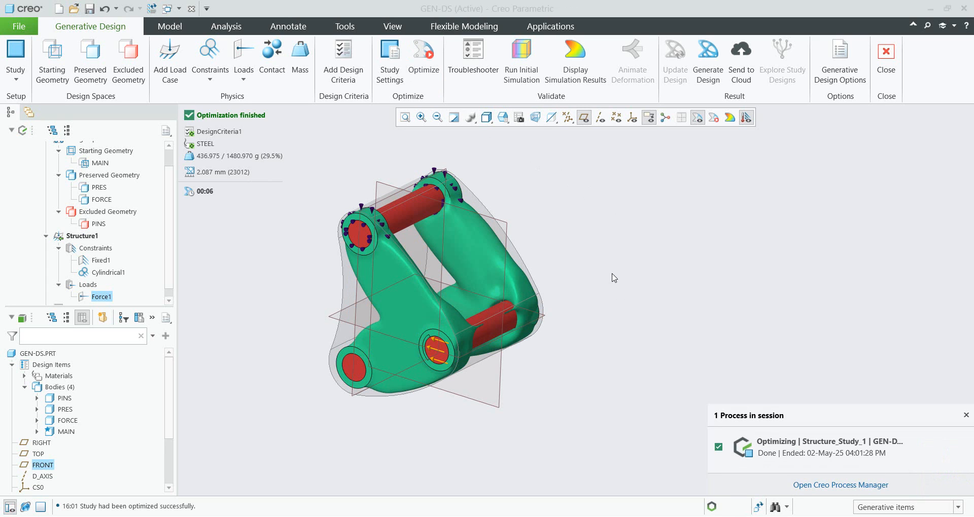
pyautogui.moveTo(584, 284)
pyautogui.mouseDown(button='middle')
pyautogui.moveTo(593, 304)
pyautogui.moveTo(545, 299)
pyautogui.moveTo(549, 323)
pyautogui.moveTo(568, 324)
pyautogui.moveTo(609, 300)
pyautogui.moveTo(599, 276)
pyautogui.moveTo(586, 308)
pyautogui.mouseUp(button='middle')
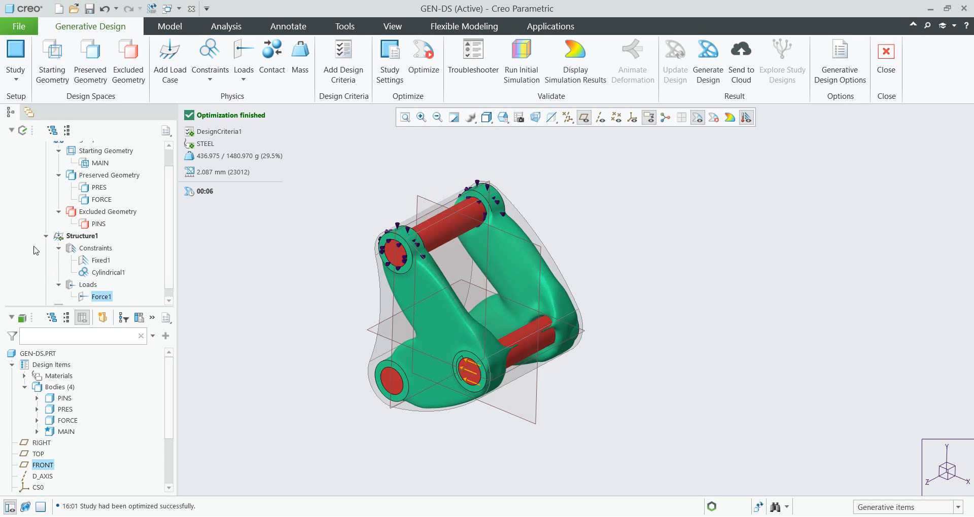
# - Edit the design criteria to add a material spreading constraint set to 90
pyautogui.scroll(-1, 77, 258)
pyautogui.click(92, 300)
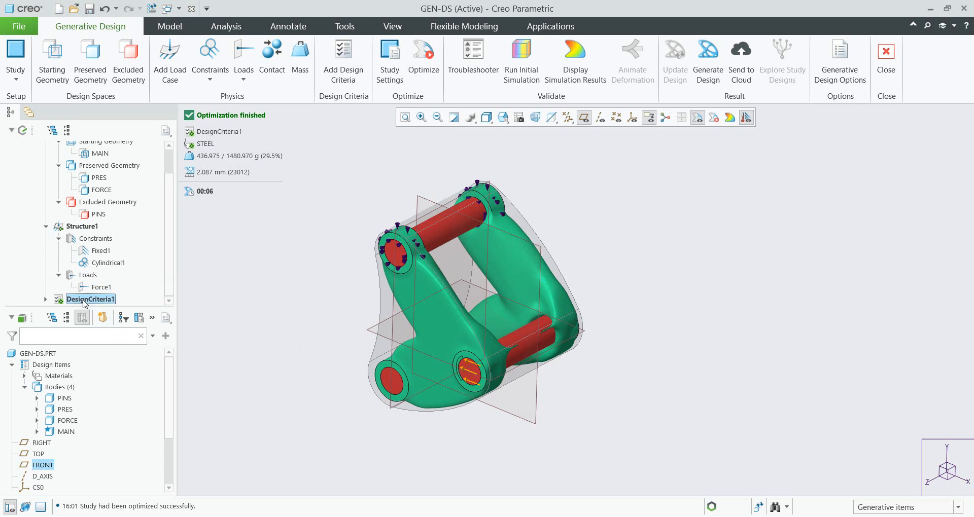
pyautogui.click(114, 278)
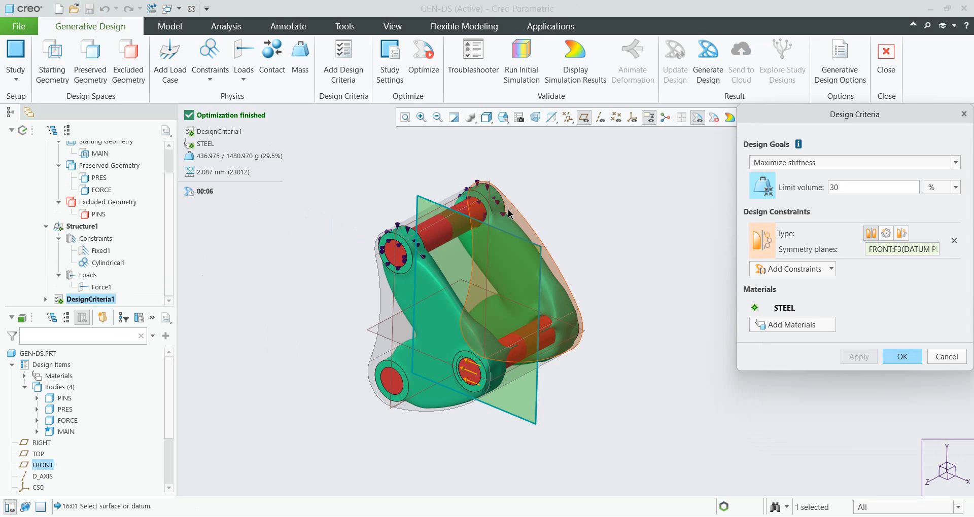
pyautogui.click(794, 272)
pyautogui.scroll(-1, 812, 253)
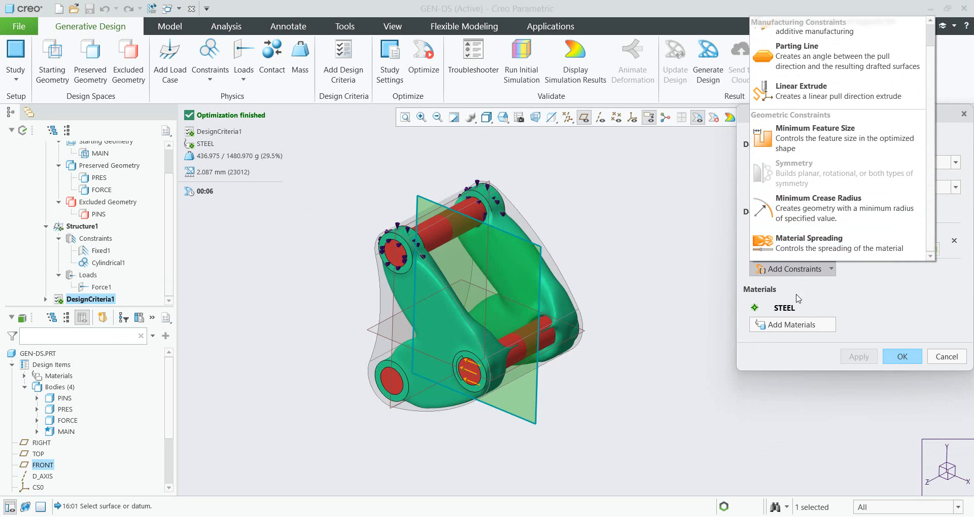
pyautogui.click(796, 247)
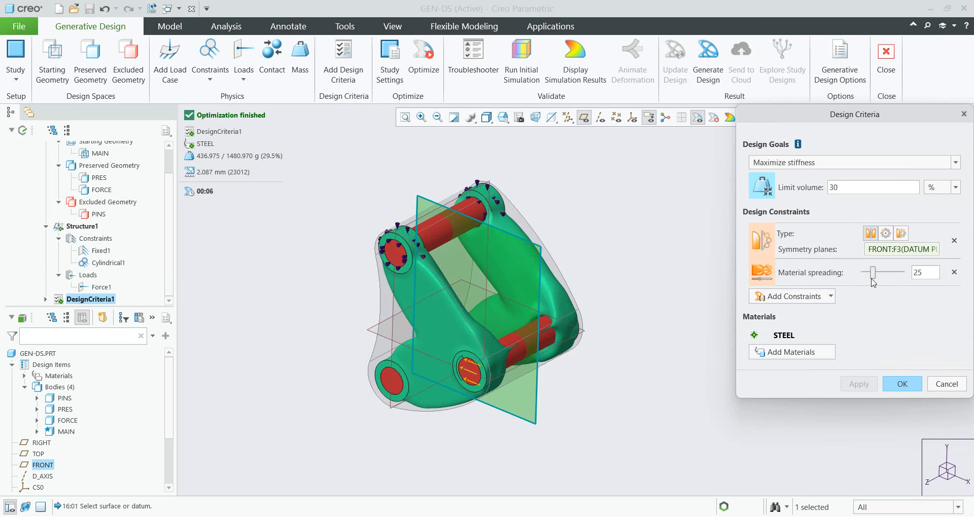
pyautogui.moveTo(894, 275); pyautogui.dragTo(902, 278)
pyautogui.moveTo(925, 273); pyautogui.dragTo(900, 272)
pyautogui.write('90')
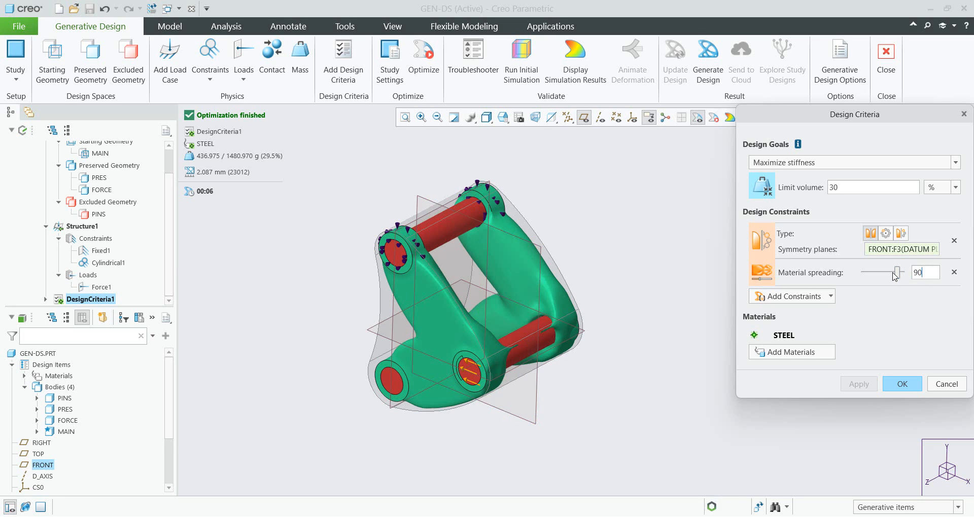
pyautogui.click(902, 384)
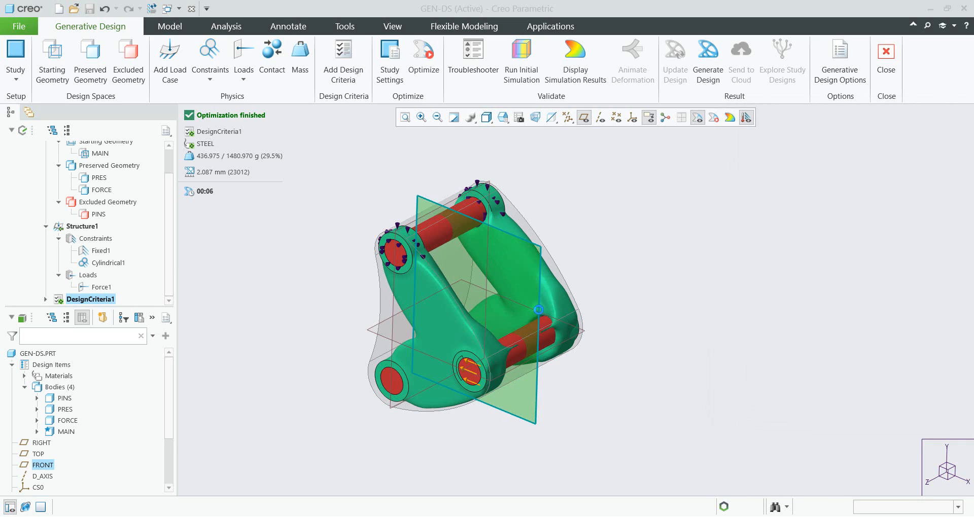
# - Rerun the generative design optimization and dismiss the process notification
pyautogui.click(421, 63)
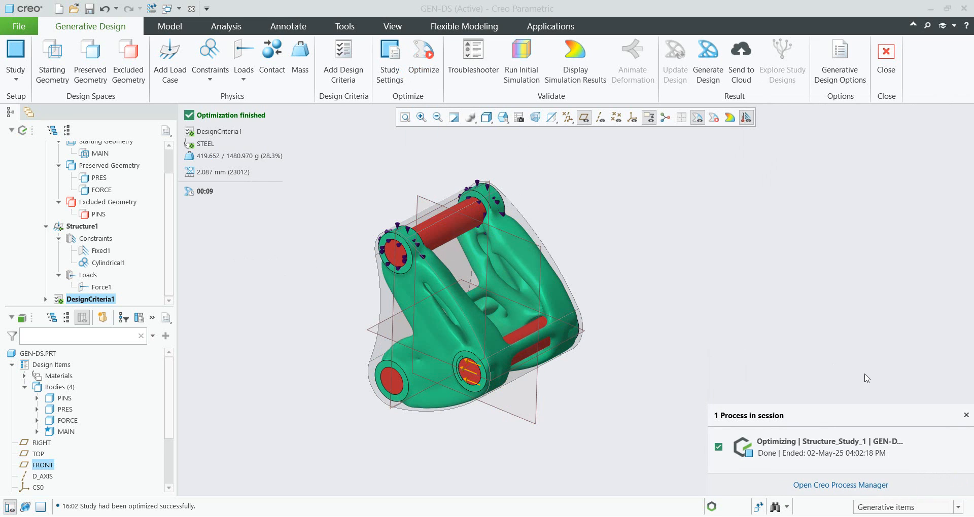
pyautogui.click(966, 415)
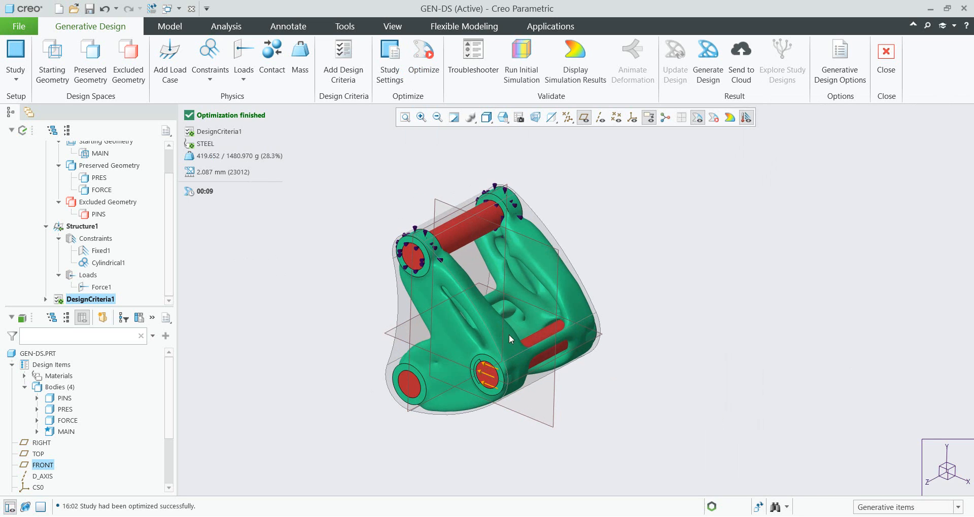
pyautogui.moveTo(509, 333); pyautogui.dragTo(571, 311, button='middle')
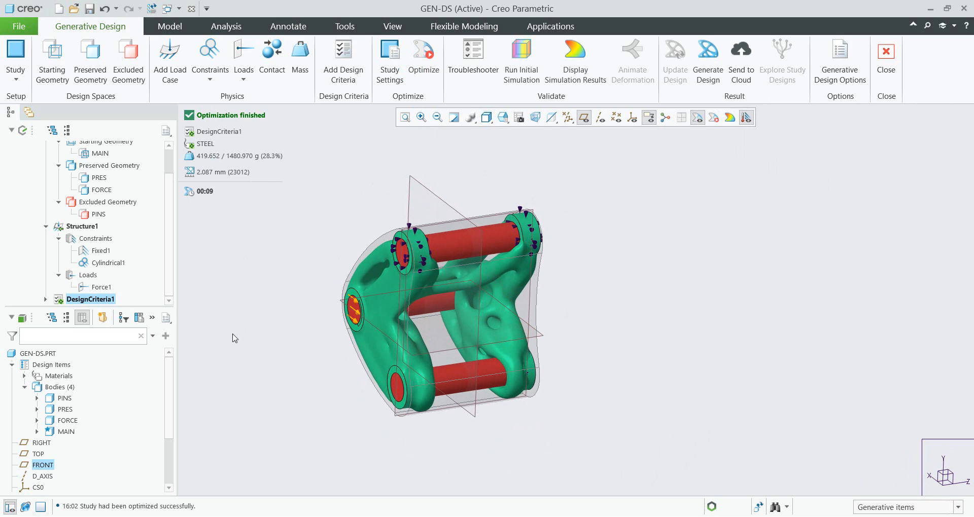
# - Edit Force1 so its X component is -2.5 with units of kN
pyautogui.rightClick(104, 290)
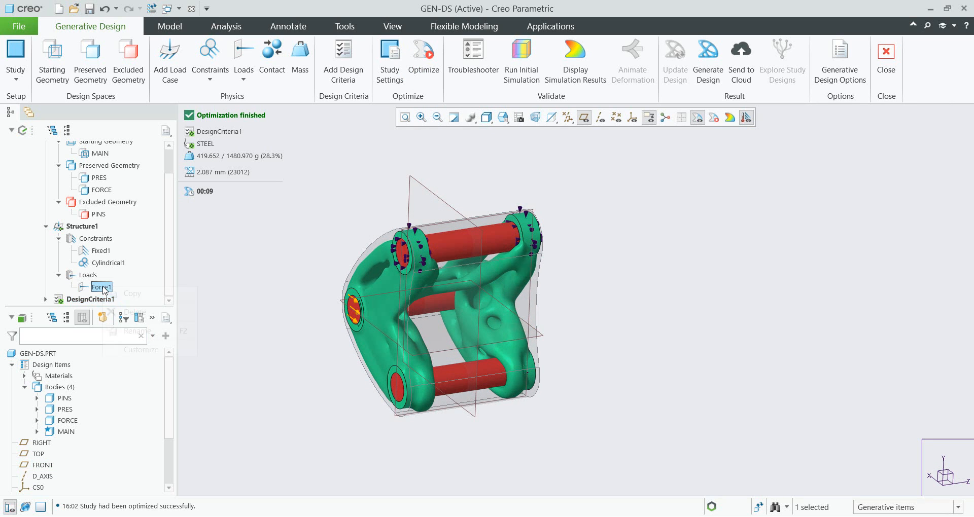
pyautogui.click(112, 250)
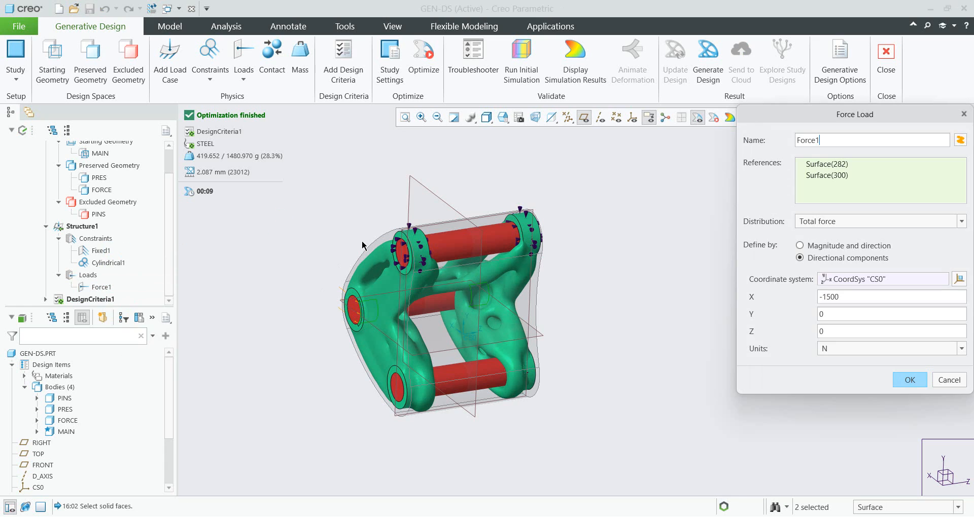
pyautogui.moveTo(829, 296); pyautogui.dragTo(873, 297)
pyautogui.press('BackSpace')
pyautogui.press('BackSpace')
pyautogui.press('BackSpace')
pyautogui.click(848, 352)
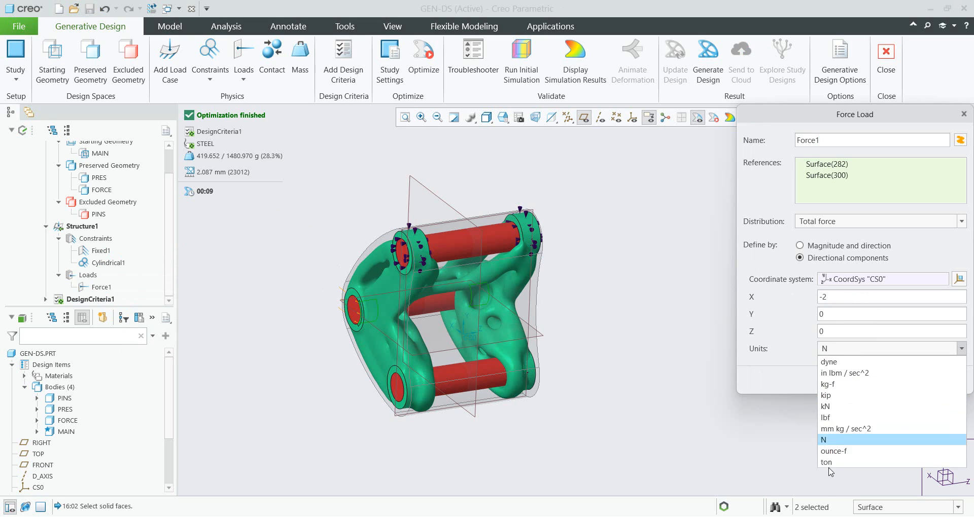
pyautogui.click(831, 406)
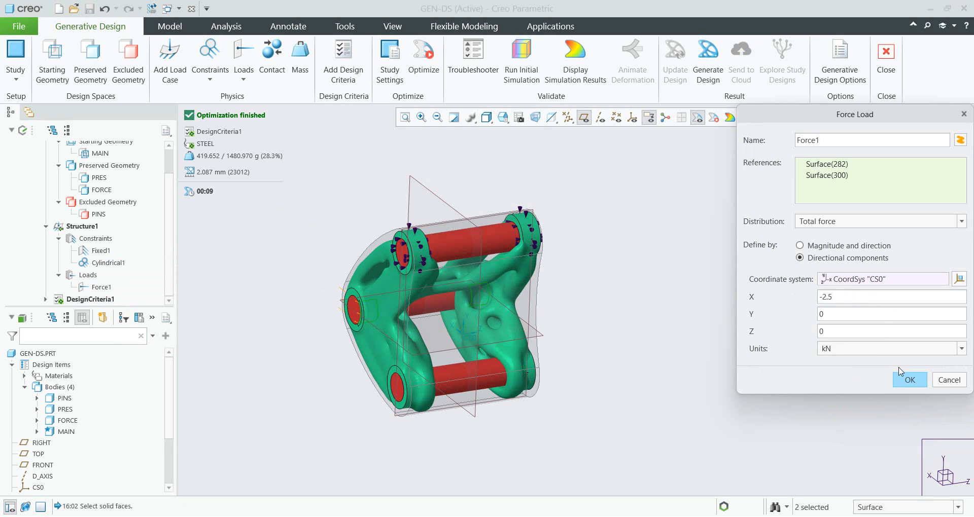
pyautogui.click(910, 381)
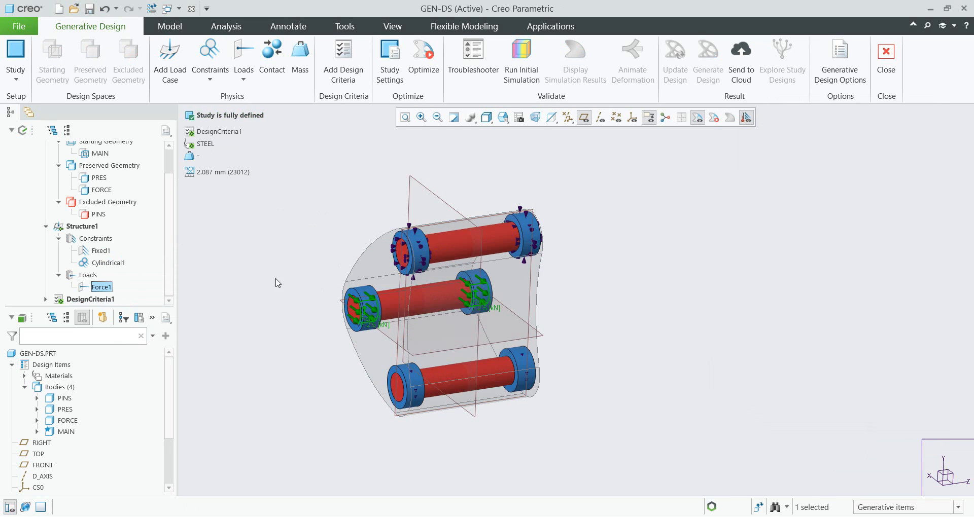
# - Rerun the optimization with the updated force load
pyautogui.click(423, 53)
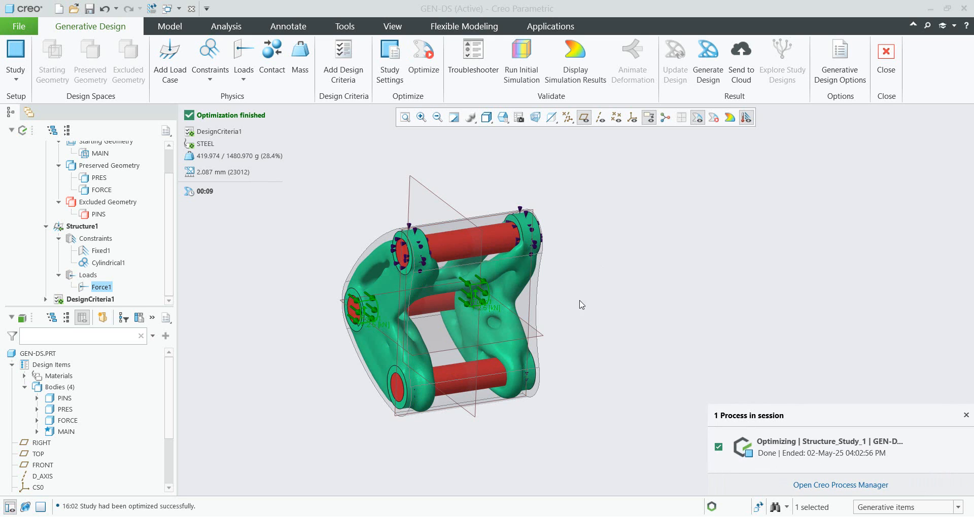
pyautogui.moveTo(519, 314)
pyautogui.mouseDown(button='middle')
pyautogui.moveTo(424, 306)
pyautogui.moveTo(371, 331)
pyautogui.moveTo(329, 330)
pyautogui.moveTo(294, 351)
pyautogui.moveTo(319, 342)
pyautogui.moveTo(355, 379)
pyautogui.mouseUp(button='middle')
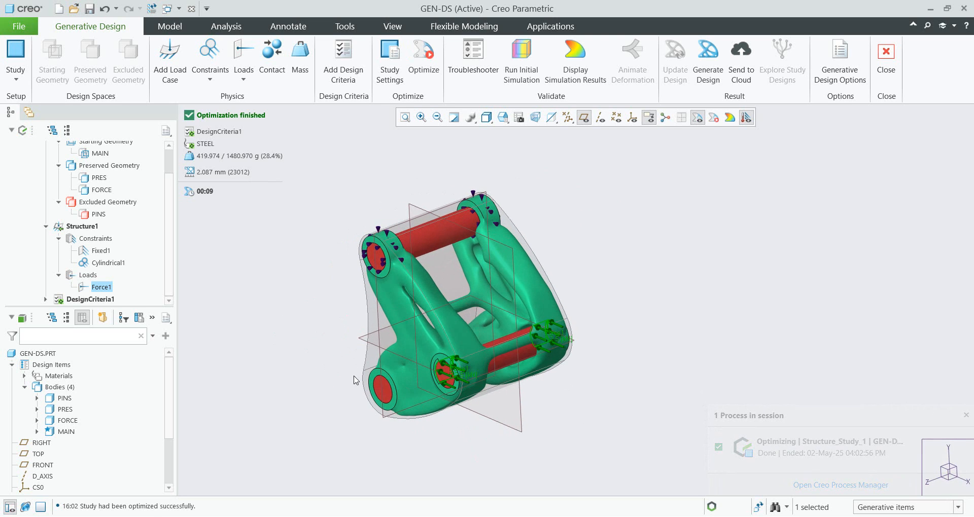
pyautogui.scroll(5, 491, 261)
pyautogui.scroll(-3, 485, 263)
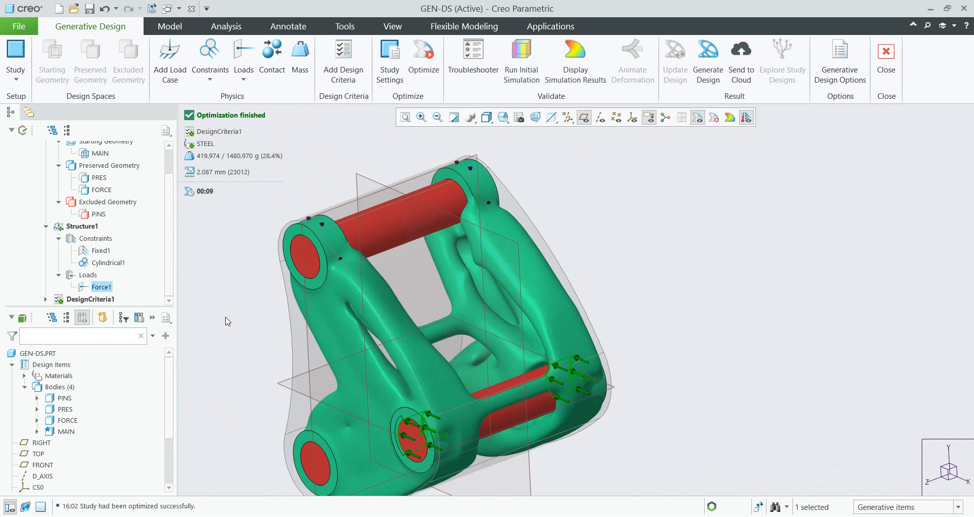
# - Add a minimum crease radius constraint of 15 mm to the design criteria and rerun the optimization
pyautogui.rightClick(94, 299)
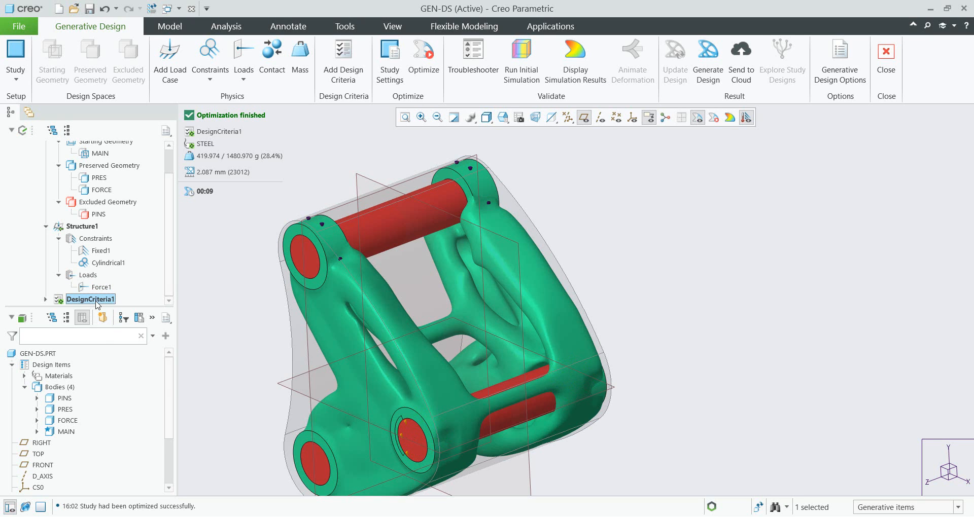
pyautogui.click(103, 282)
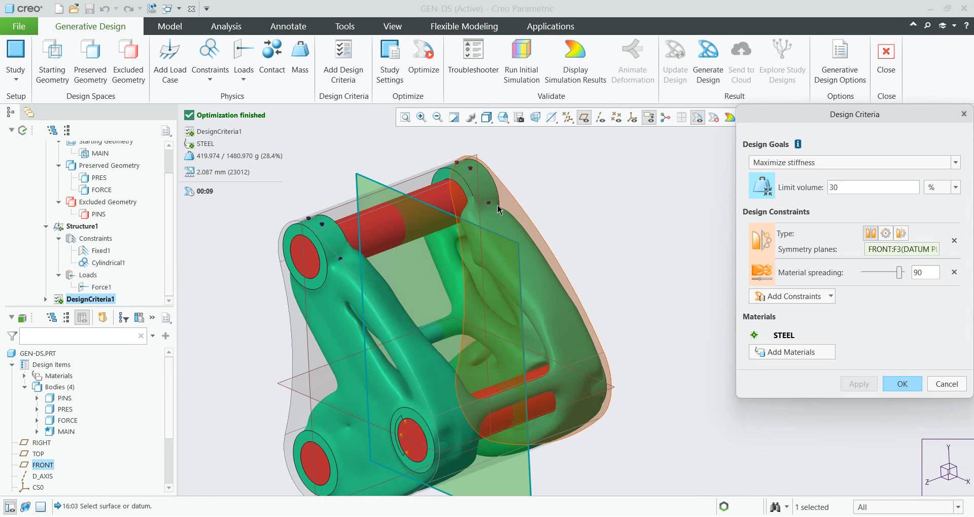
pyautogui.click(800, 300)
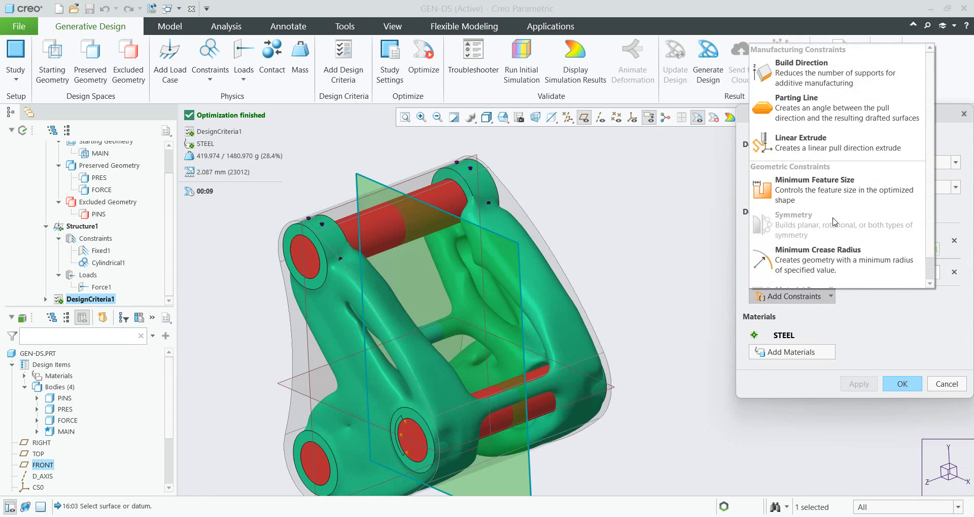
pyautogui.scroll(-1, 832, 223)
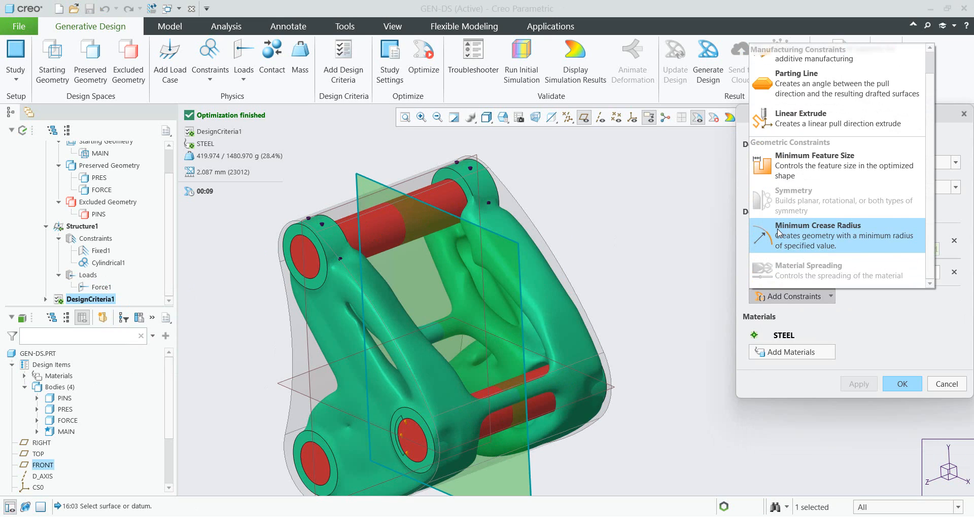
pyautogui.click(816, 237)
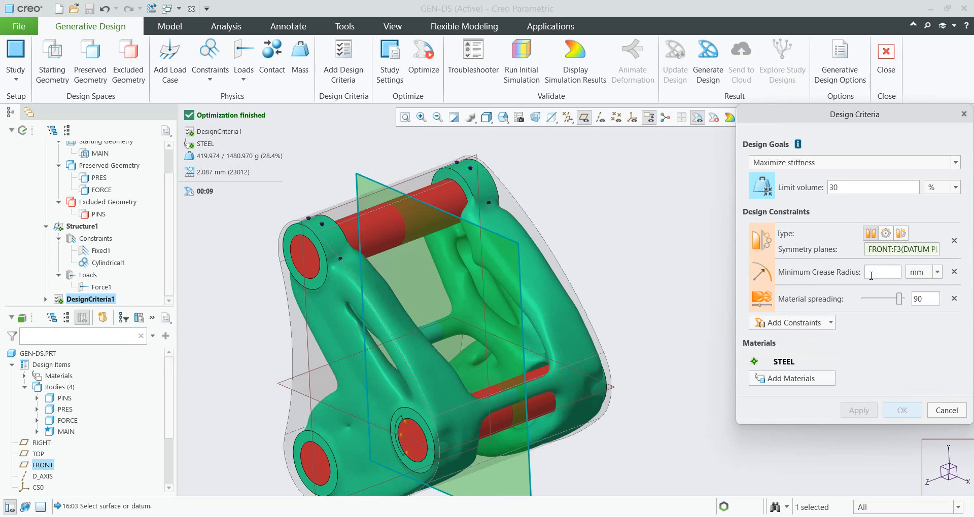
pyautogui.click(875, 271)
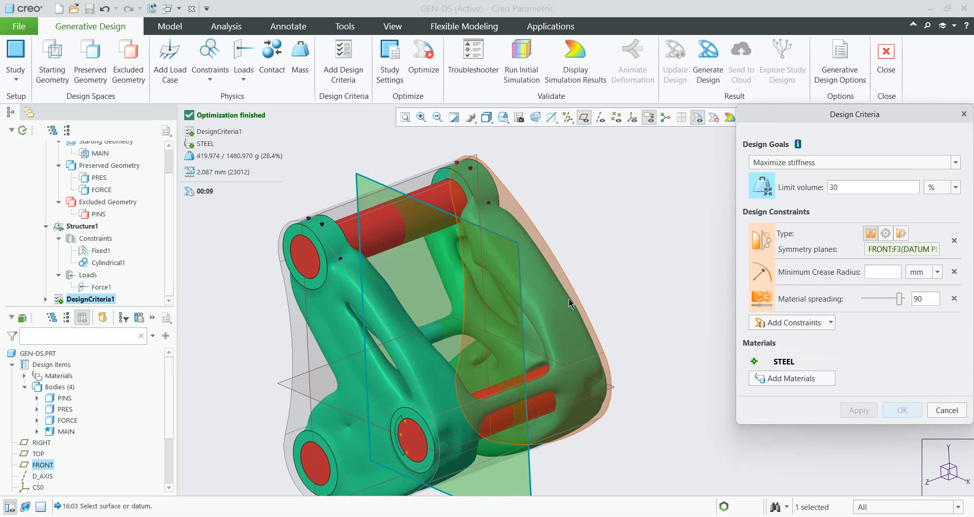
pyautogui.write('15')
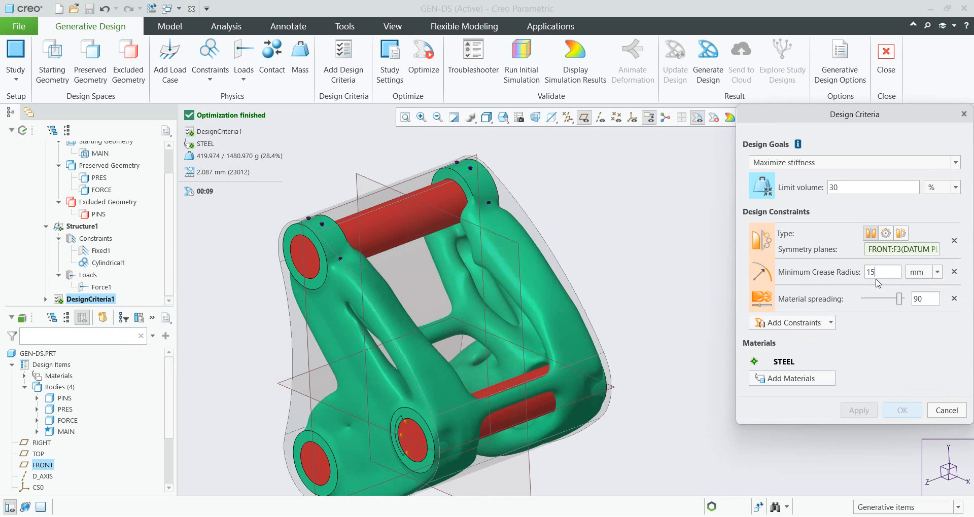
pyautogui.press('Return')
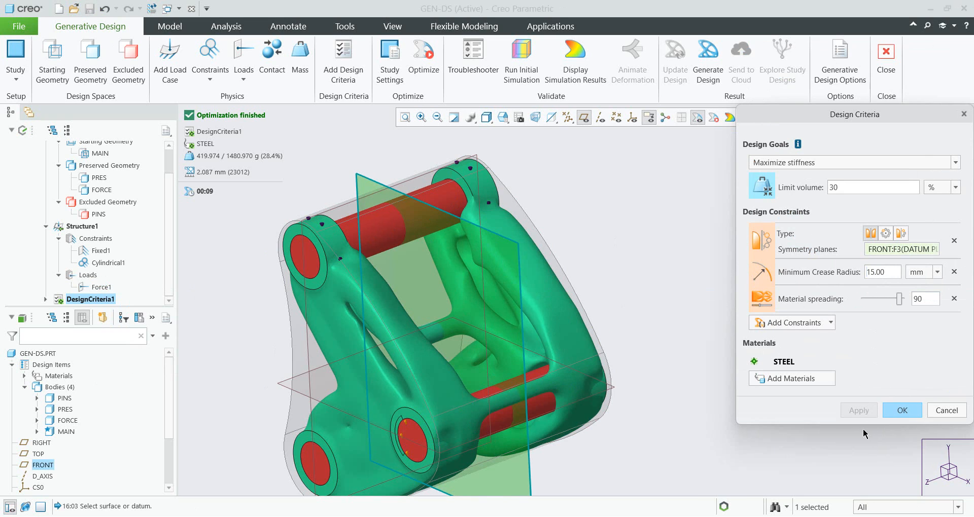
pyautogui.click(902, 410)
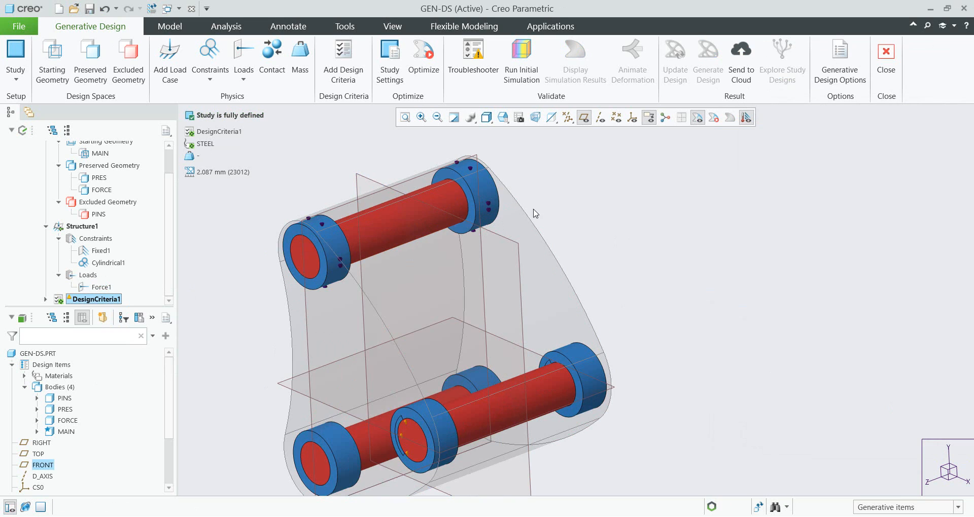
pyautogui.click(417, 81)
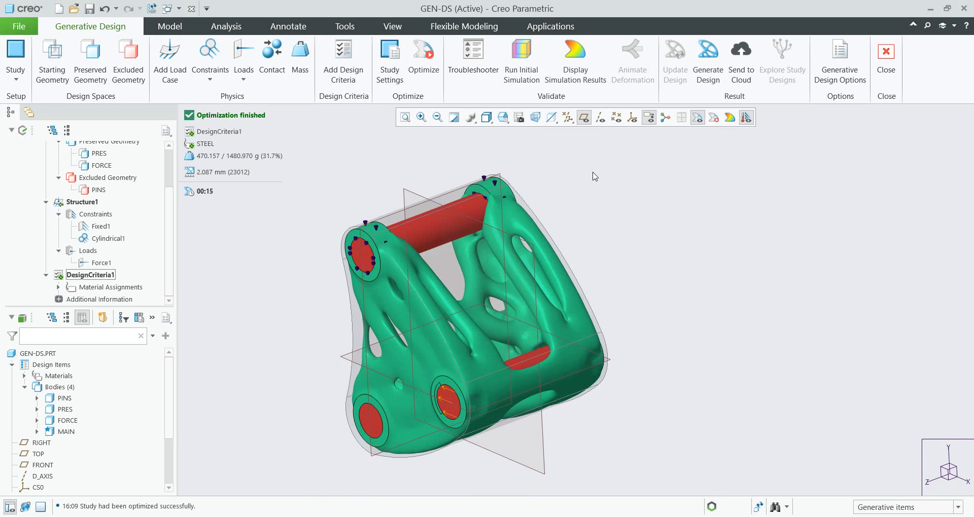
# - Display the von Mises stress results in MPa, inspect them around the part, and hide them again
pyautogui.click(575, 60)
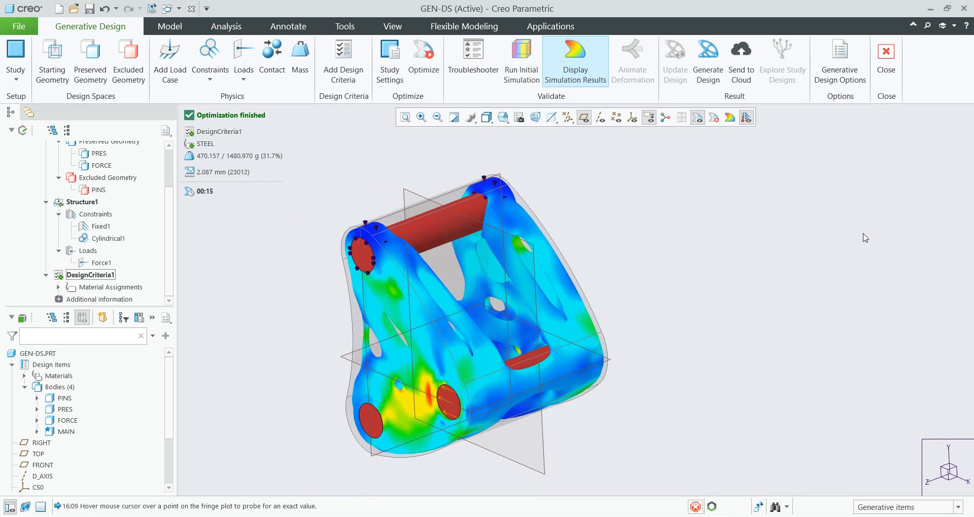
pyautogui.click(956, 148)
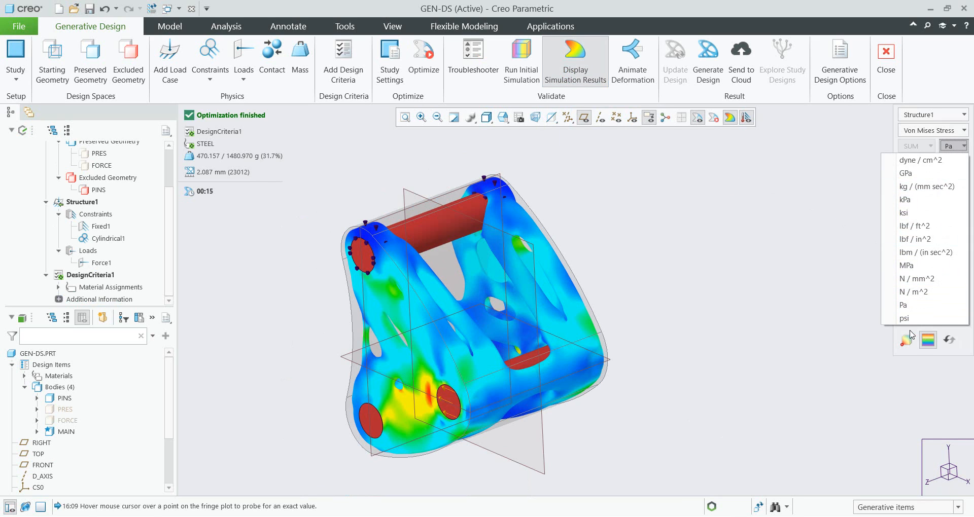
pyautogui.click(912, 268)
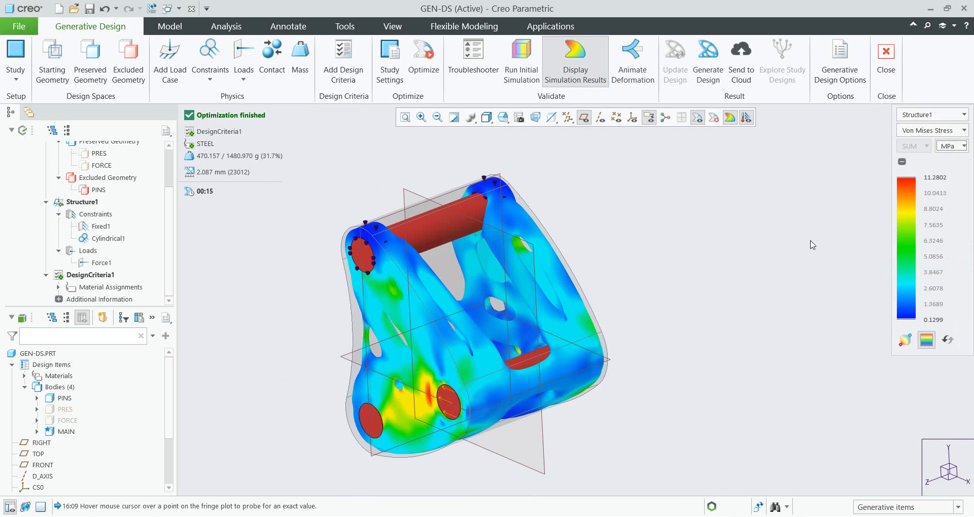
pyautogui.moveTo(367, 380)
pyautogui.moveTo(366, 381); pyautogui.dragTo(517, 324, button='middle')
pyautogui.moveTo(463, 363)
pyautogui.click(575, 56)
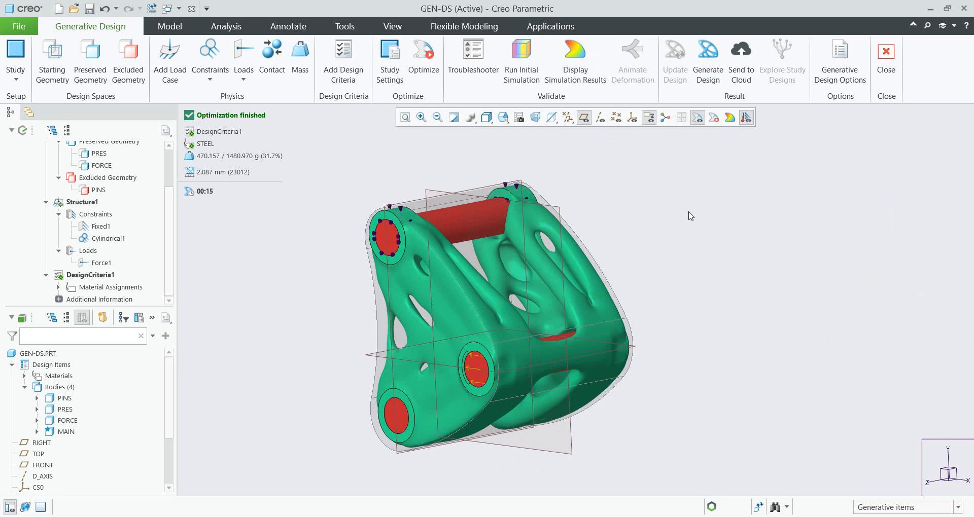
# - Generate the design result as a new part with reconstructed geometry, copying only the result geometry
pyautogui.click(709, 77)
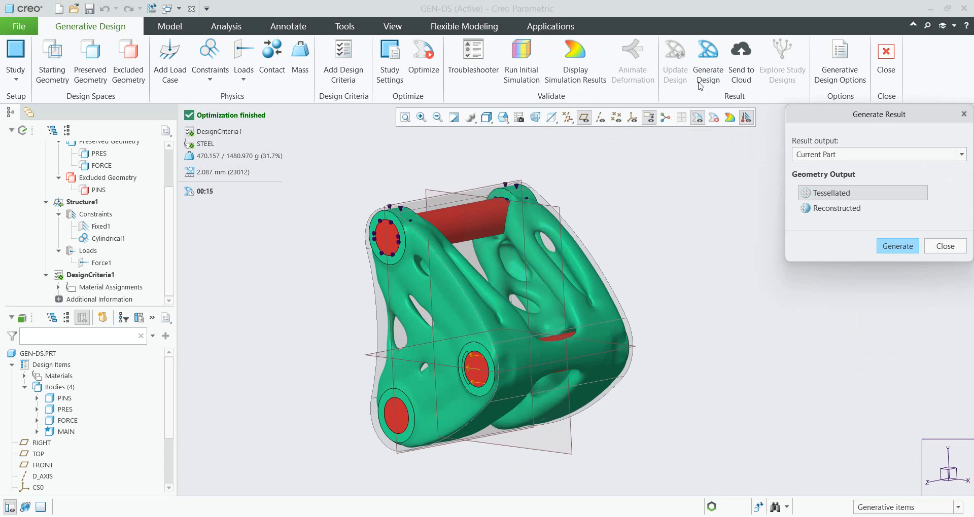
pyautogui.click(826, 157)
pyautogui.click(814, 168)
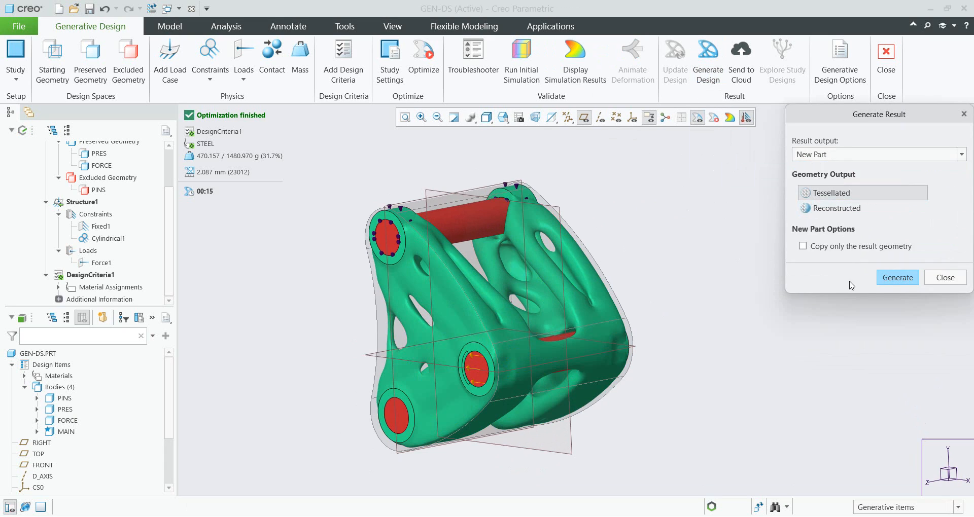
pyautogui.click(821, 211)
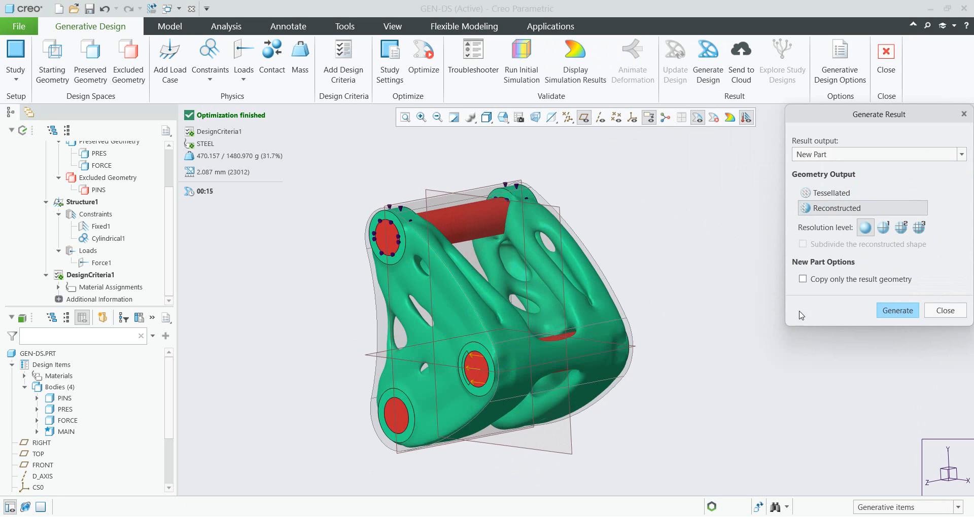
pyautogui.click(802, 279)
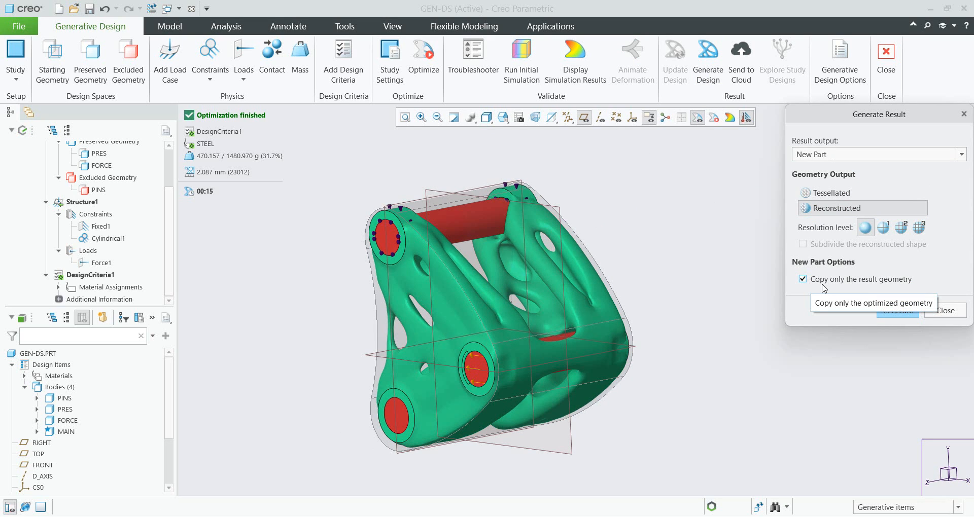
pyautogui.click(901, 314)
# - Name the new part GEN-RESULTS and confirm the save
pyautogui.doubleClick(364, 403)
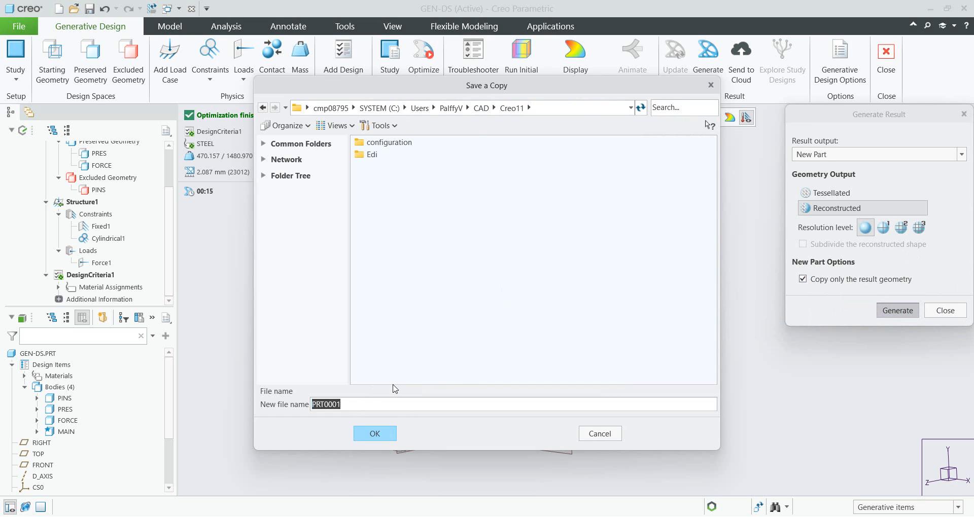
pyautogui.write('gen-results')
pyautogui.click(374, 434)
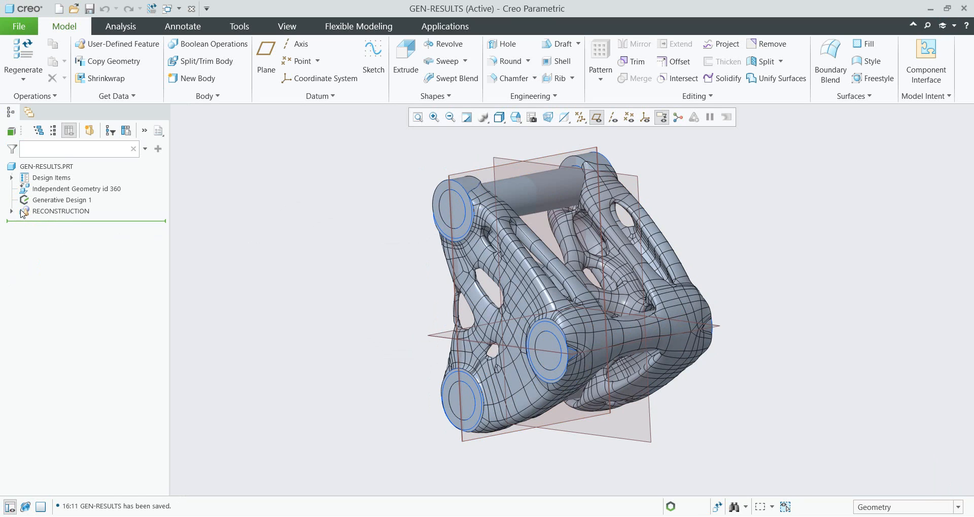
# - Expand the new part's design items and bodies, and hide the PINS body
pyautogui.click(12, 178)
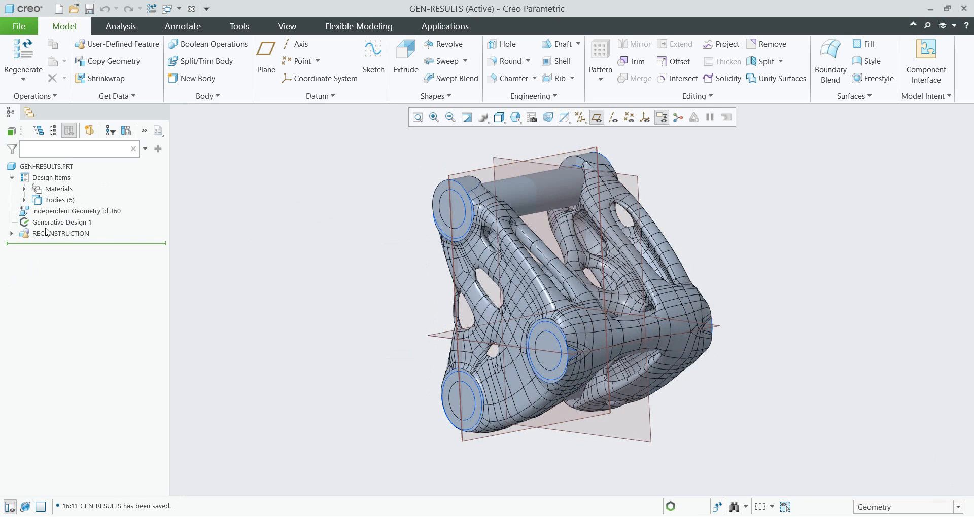
pyautogui.click(24, 200)
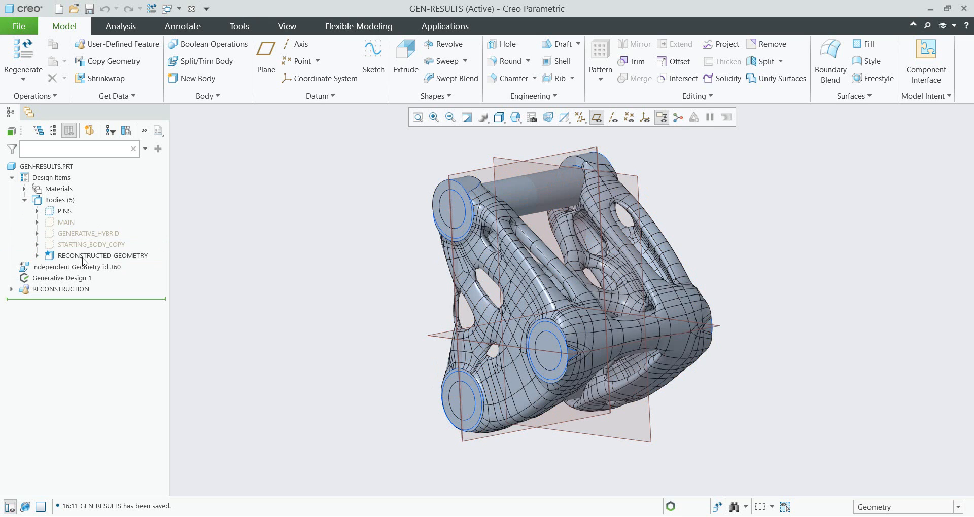
pyautogui.click(65, 211)
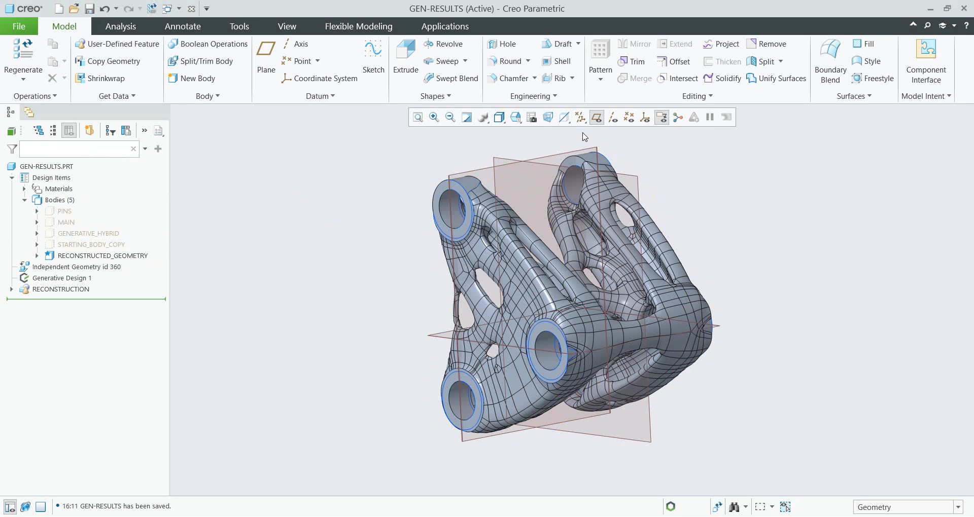
# - Turn off datum plane display and inspect the reconstructed part from different angles
pyautogui.click(599, 116)
pyautogui.moveTo(690, 205)
pyautogui.mouseDown(button='middle')
pyautogui.moveTo(667, 228)
pyautogui.moveTo(629, 239)
pyautogui.moveTo(619, 223)
pyautogui.moveTo(612, 256)
pyautogui.moveTo(496, 282)
pyautogui.moveTo(495, 265)
pyautogui.moveTo(500, 283)
pyautogui.mouseUp(button='middle')
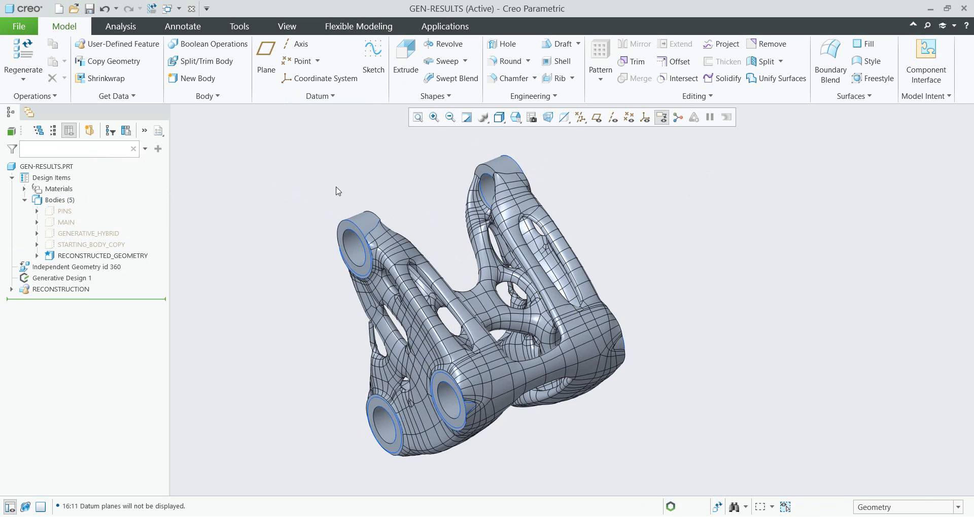
pyautogui.moveTo(380, 193)
pyautogui.mouseDown(button='middle')
pyautogui.moveTo(383, 171)
pyautogui.moveTo(388, 182)
pyautogui.mouseUp(button='middle')
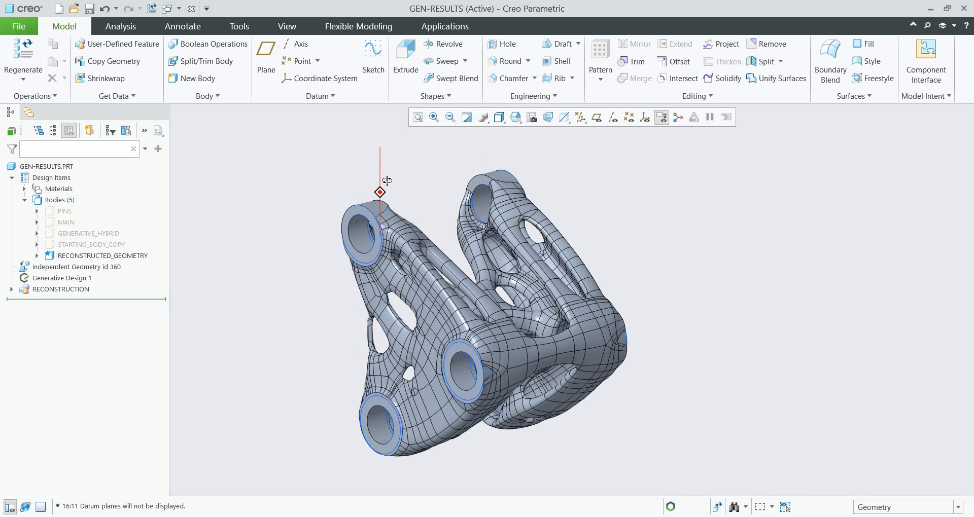
pyautogui.keyDown('shift'); pyautogui.moveTo(380, 213); pyautogui.dragTo(421, 203, button='middle'); pyautogui.keyUp('shift')
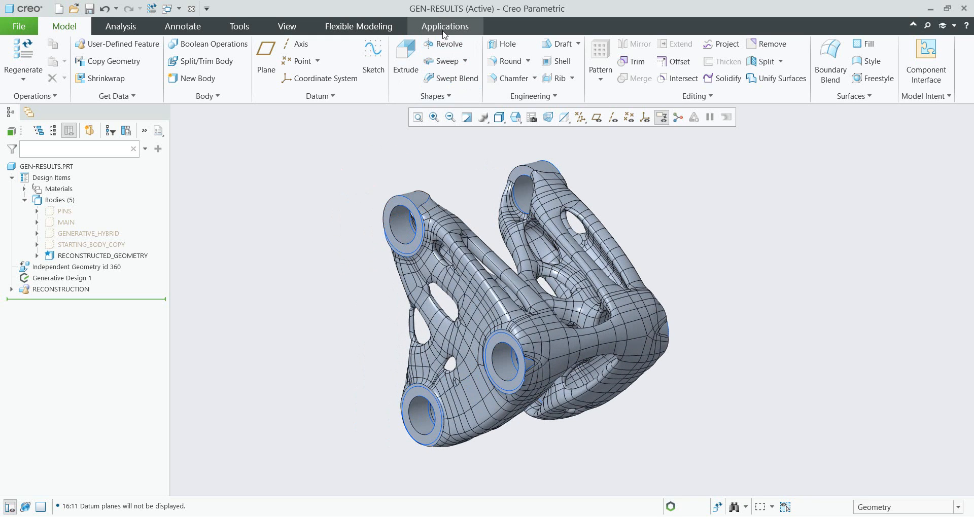